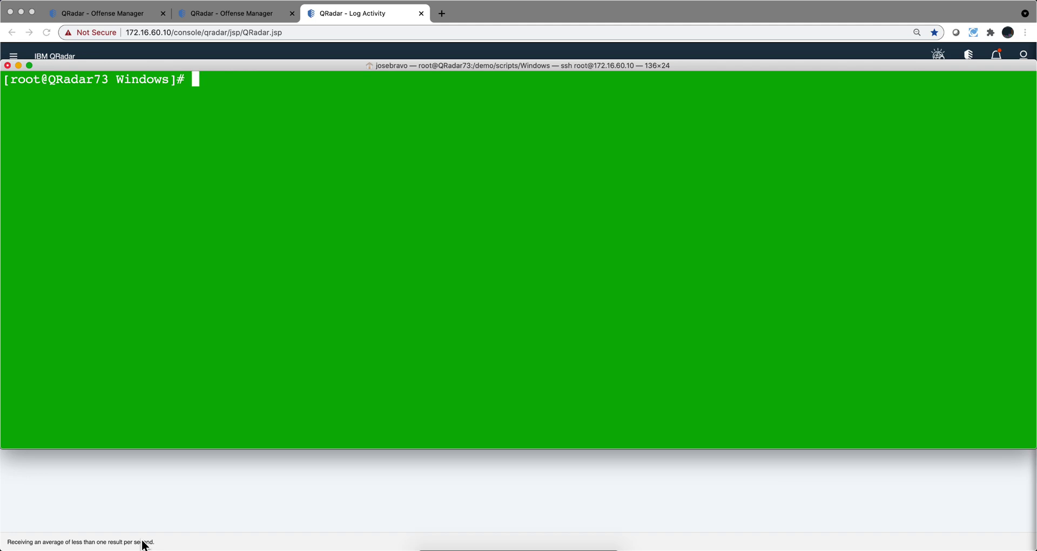
- List the Windows scripts folder, display the contents of MemberAdded.log, and examine its message about the member added to a group
{"action": "type", "text": "ls"}
{"action": "key", "text": "Return"}
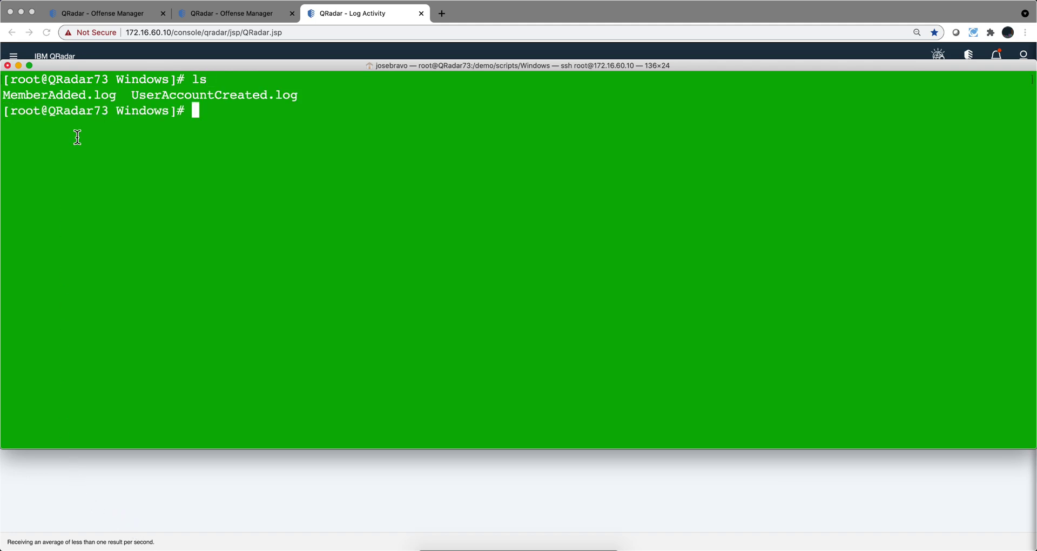
{"action": "type", "text": "cat M"}
{"action": "key", "text": "Tab"}
{"action": "key", "text": "Return"}
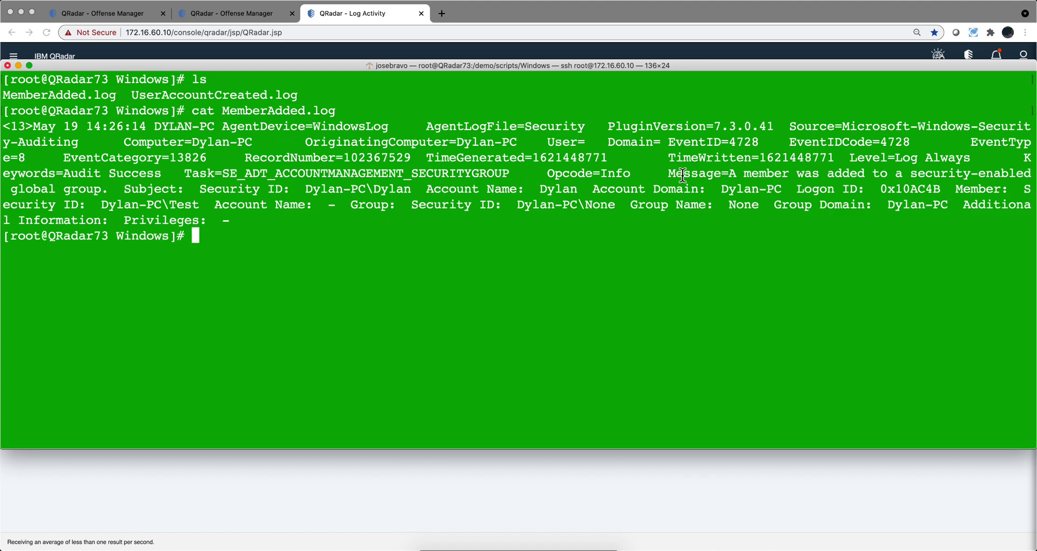
{"action": "left_click_drag", "start_coordinate": [729, 173], "coordinate": [108, 192]}
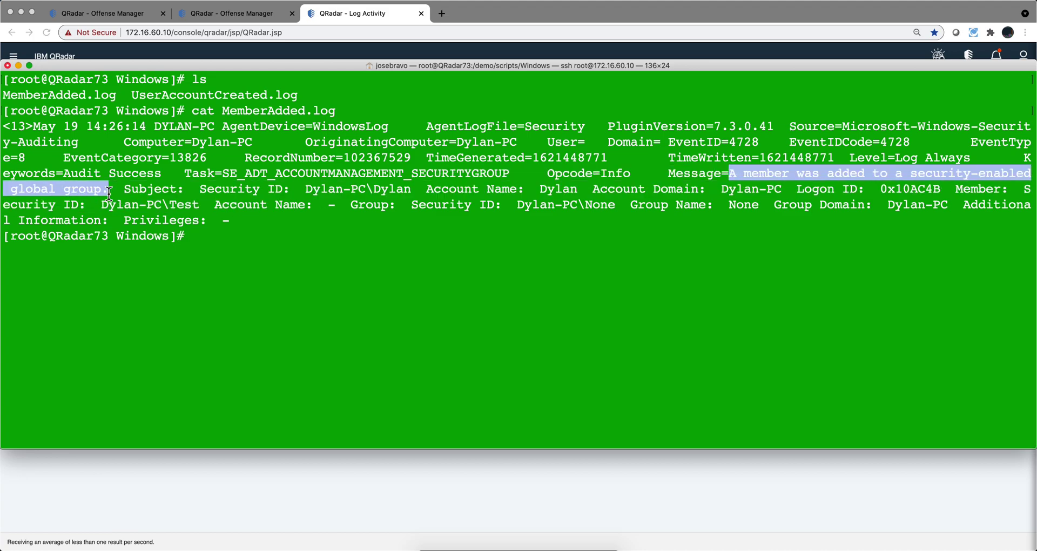
{"action": "left_click", "coordinate": [261, 244]}
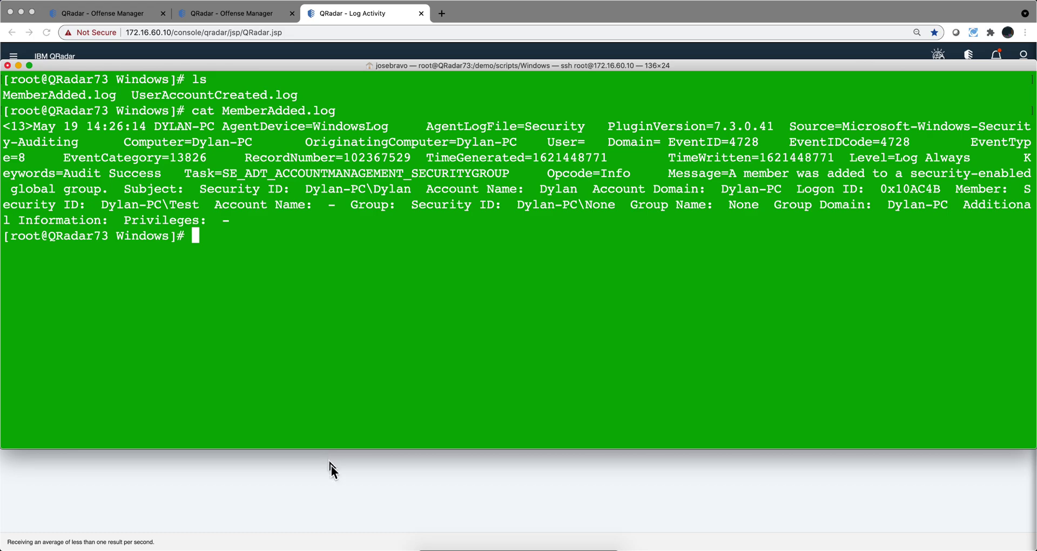
- Switch to QRadar's Log Activity and set the event view to Real Time (streaming)
{"action": "left_click", "coordinate": [333, 480]}
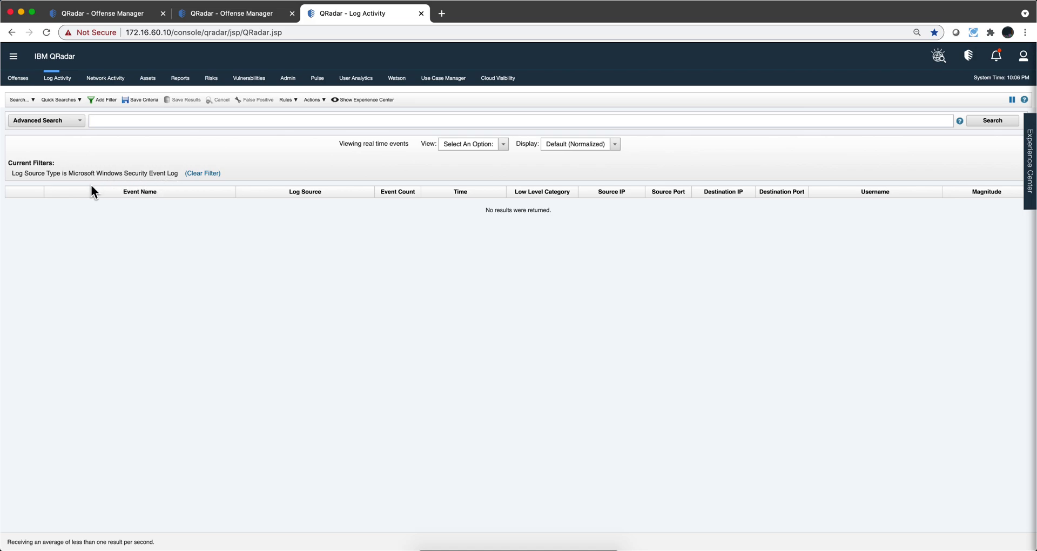
{"action": "left_click", "coordinate": [504, 145]}
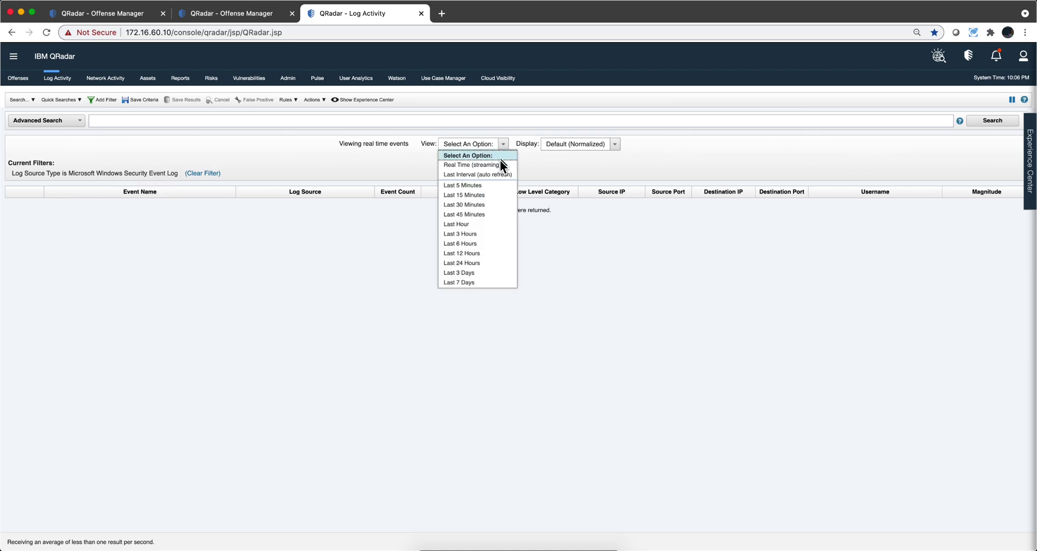
{"action": "left_click", "coordinate": [497, 161]}
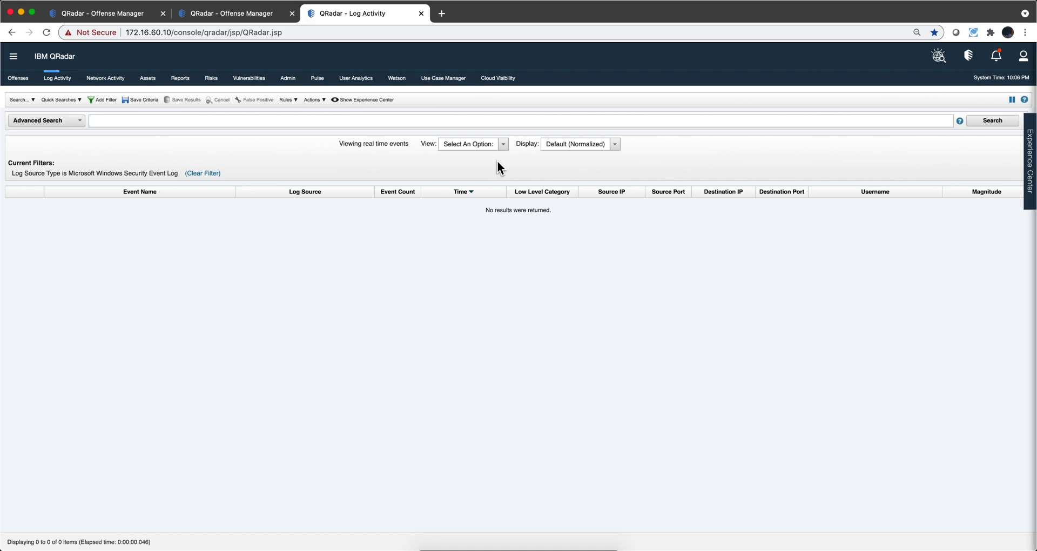
- Return to the terminal and replay the sample log by running /opt/qradar/bin/logrun.pl -f MemberAdded.log 1
{"action": "left_click", "coordinate": [486, 546]}
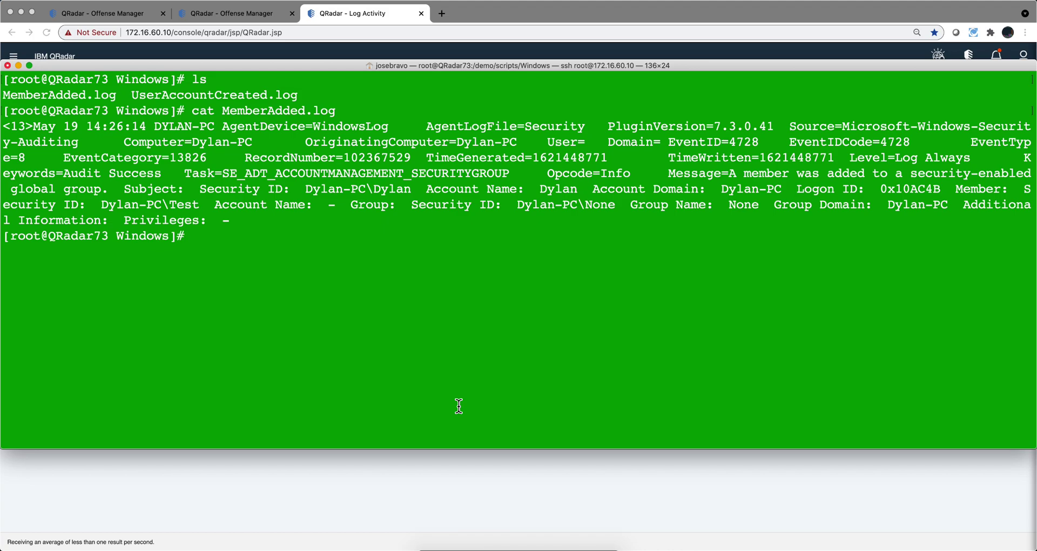
{"action": "key", "text": "super+shift+4"}
{"action": "type", "text": "/opt/qradar/bin/logrun.pl -f MemberAdded.log 1"}
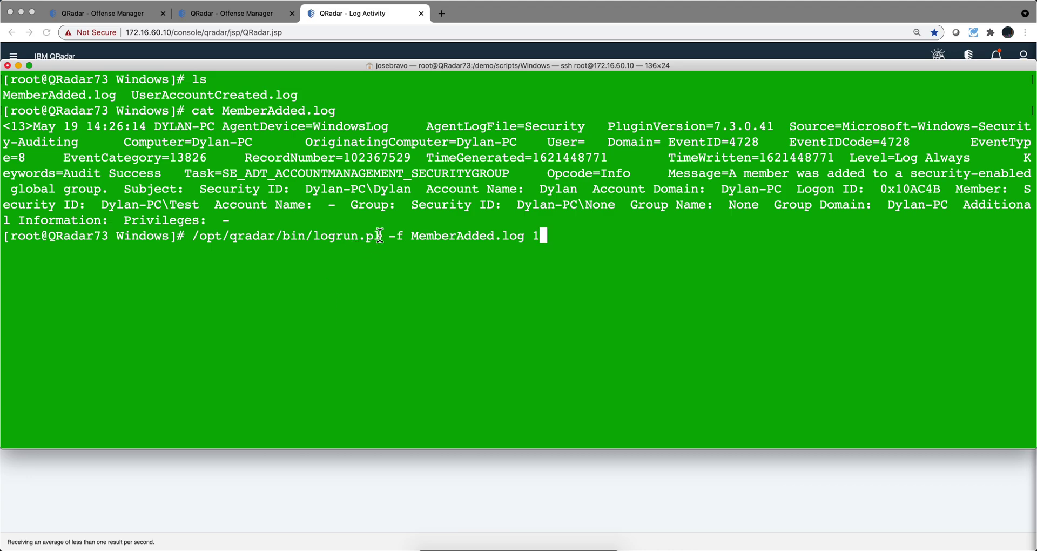
{"action": "left_click_drag", "start_coordinate": [381, 237], "coordinate": [328, 236]}
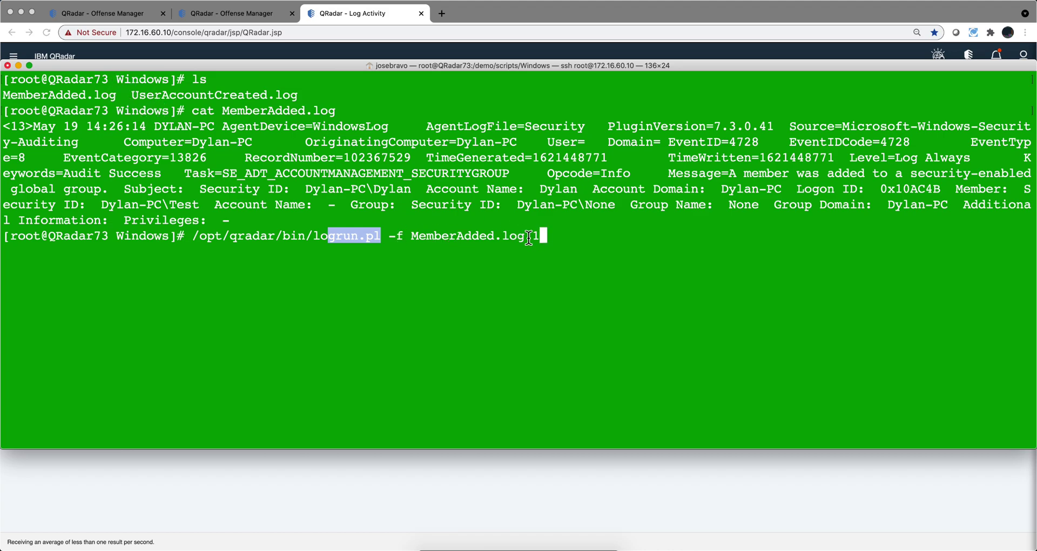
{"action": "key", "text": "Return"}
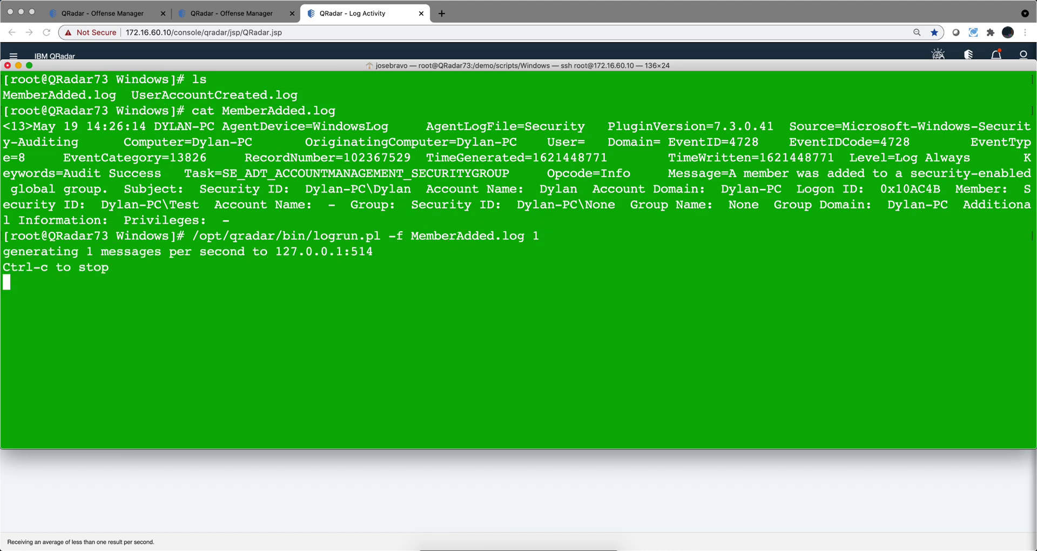
- Pause QRadar's real-time event stream and open the group member added event, reviewing its properties down to the payload
{"action": "left_click", "coordinate": [484, 471]}
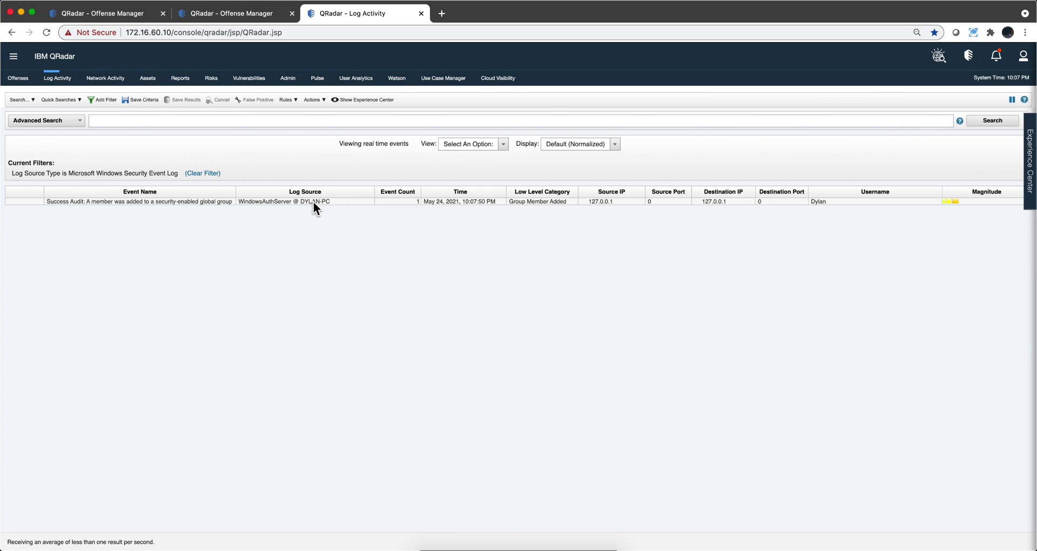
{"action": "left_click", "coordinate": [1011, 100]}
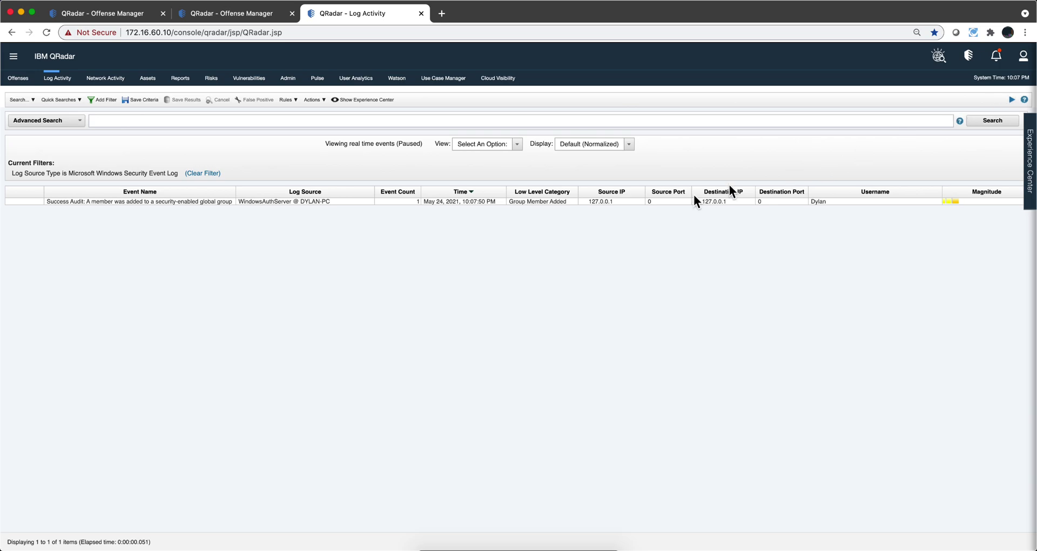
{"action": "double_click", "coordinate": [557, 201]}
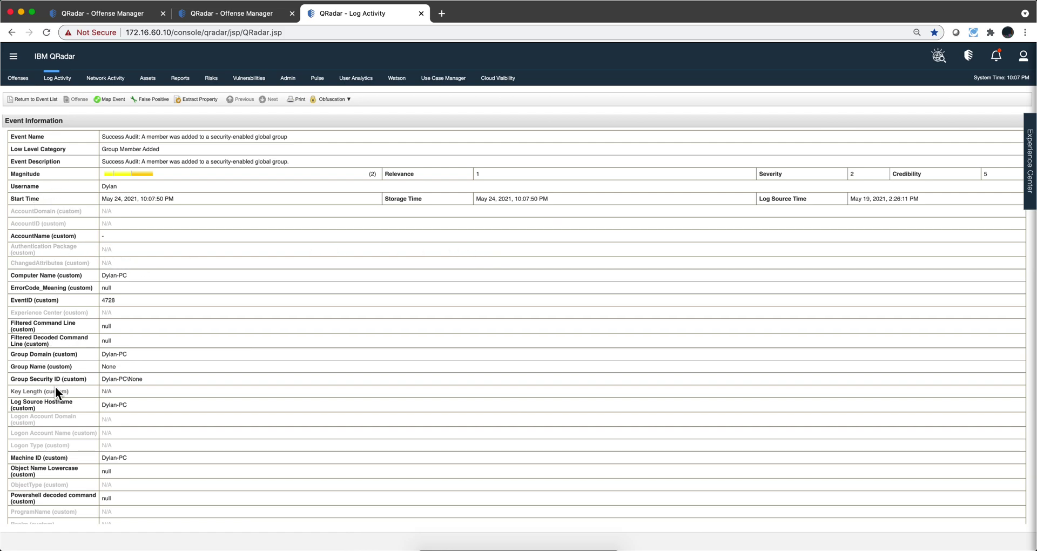
{"action": "scroll", "coordinate": [64, 431], "scroll_direction": "down", "scroll_amount": 2}
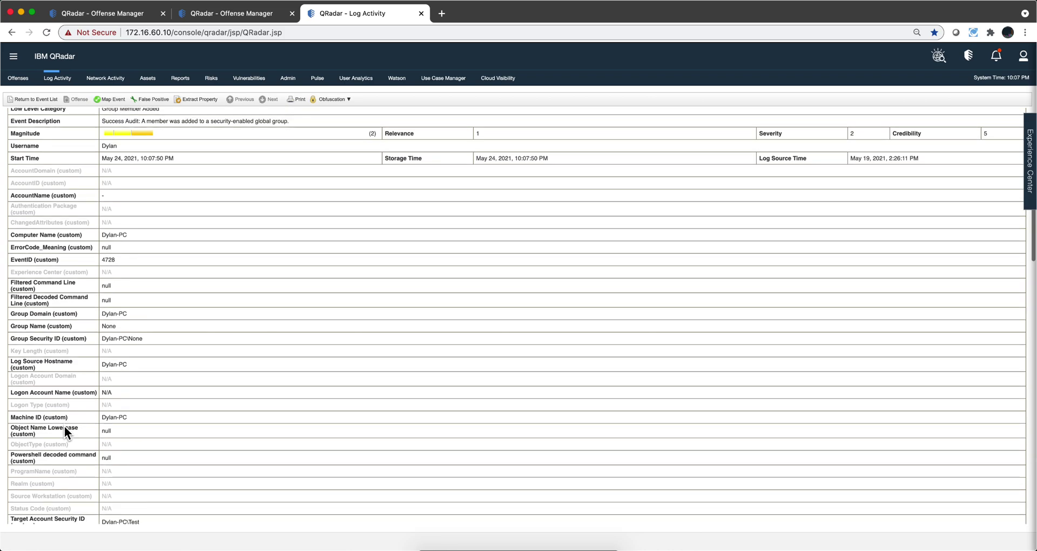
{"action": "scroll", "coordinate": [65, 432], "scroll_direction": "up", "scroll_amount": 2}
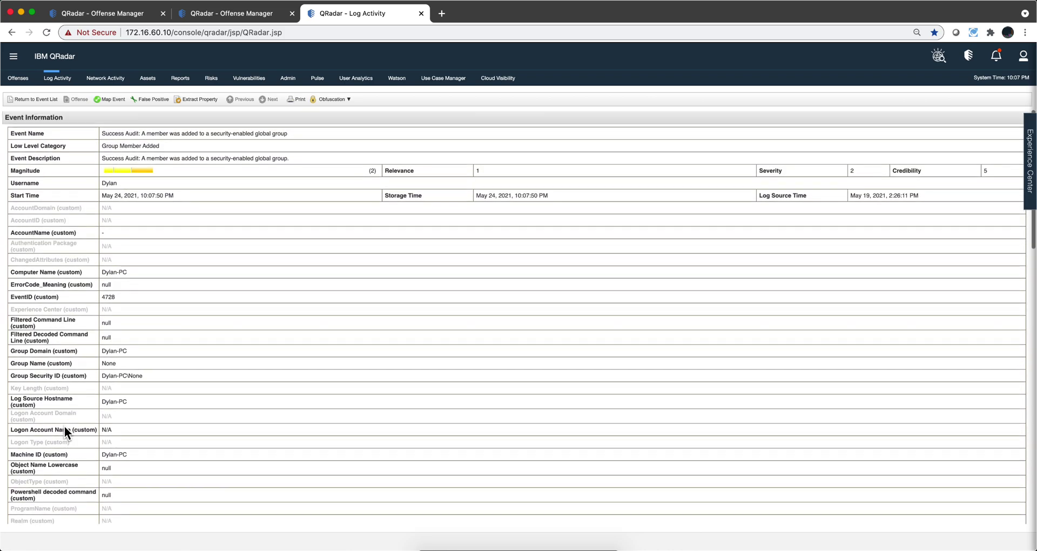
{"action": "scroll", "coordinate": [65, 433], "scroll_direction": "down", "scroll_amount": 10}
{"action": "scroll", "coordinate": [64, 425], "scroll_direction": "down", "scroll_amount": 3}
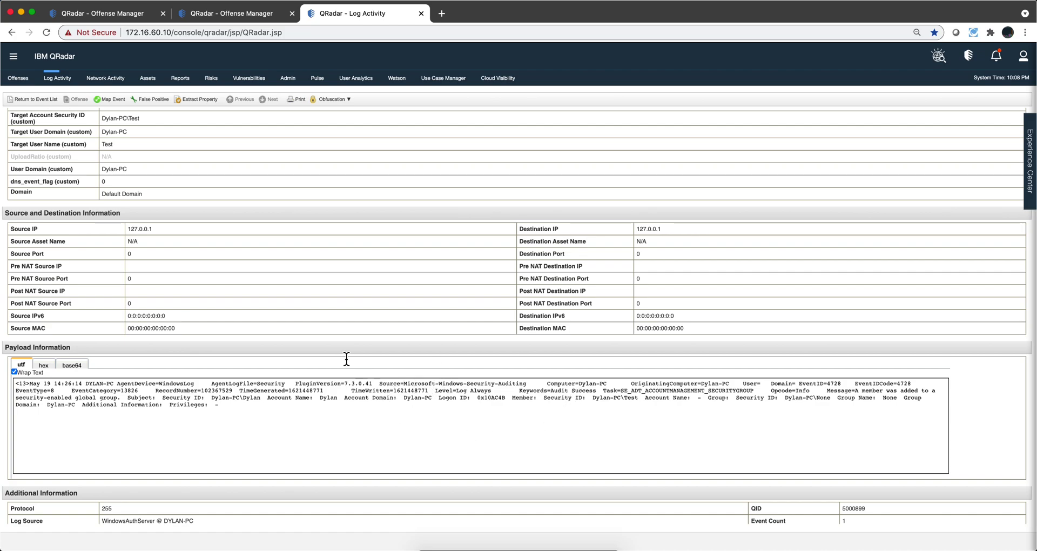
- Open the event's mapping, examine its QID and high- and low-level categories, and close the mapping window
{"action": "left_click", "coordinate": [106, 99]}
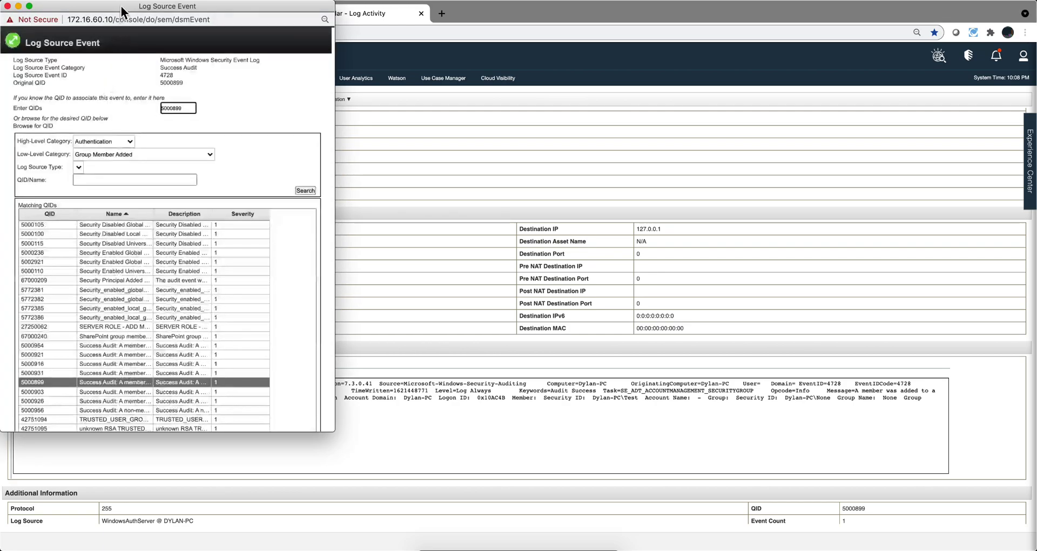
{"action": "left_click_drag", "start_coordinate": [121, 6], "coordinate": [462, 73]}
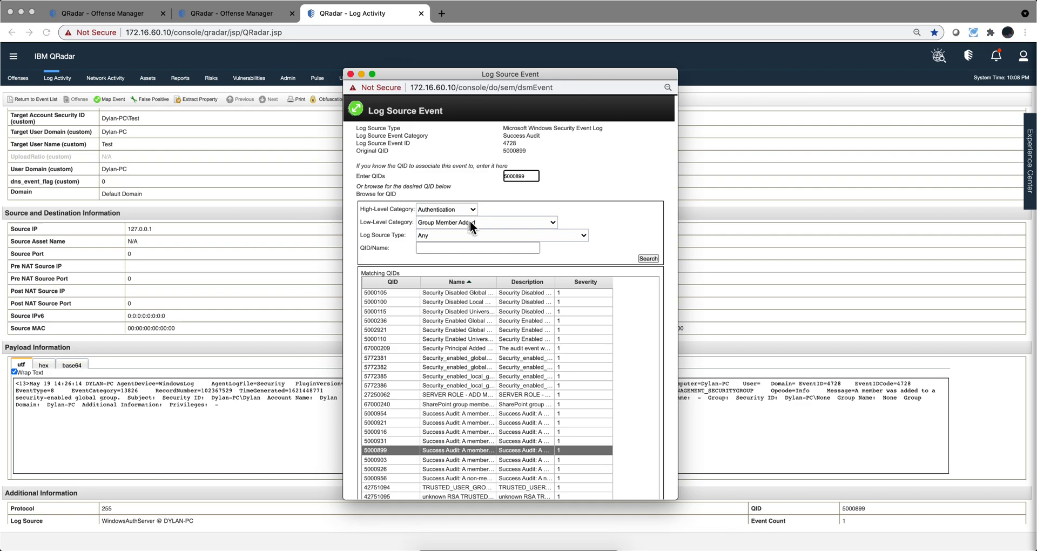
{"action": "left_click", "coordinate": [351, 74]}
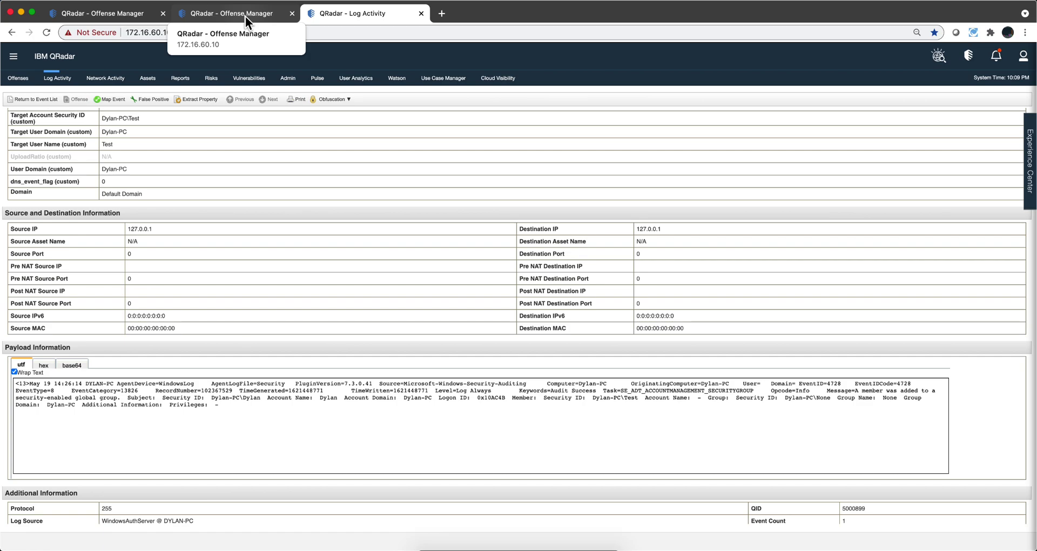
- Create a new event rule from the Offenses rules list, using Events as its source, and proceed to the test stack editor
{"action": "key", "text": "super+1"}
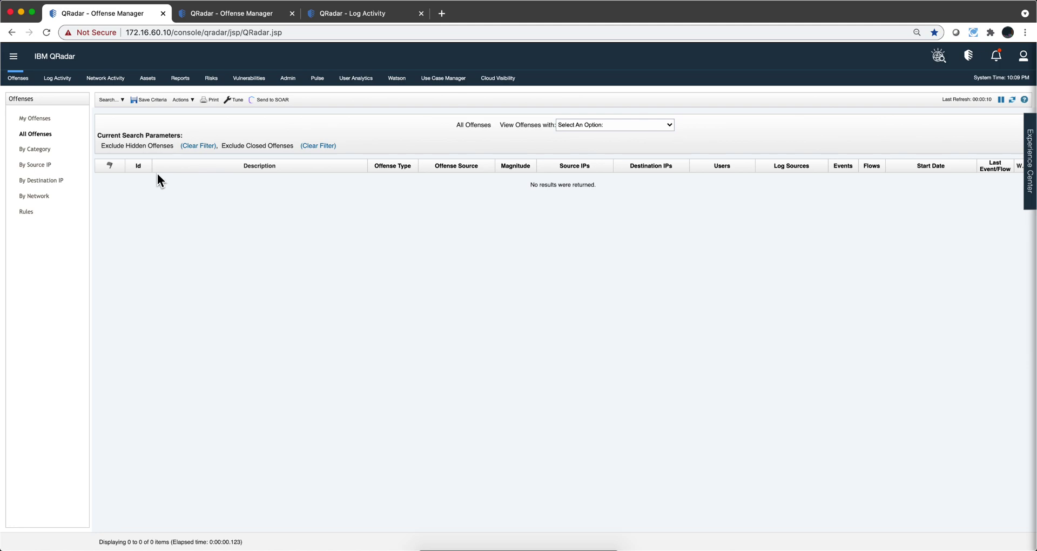
{"action": "left_click", "coordinate": [31, 208]}
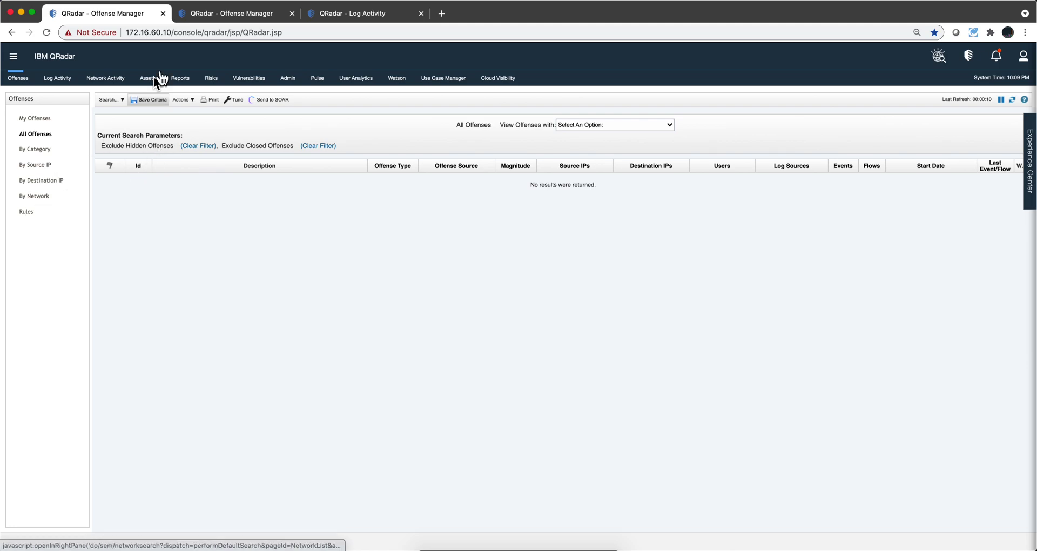
{"action": "left_click", "coordinate": [219, 13]}
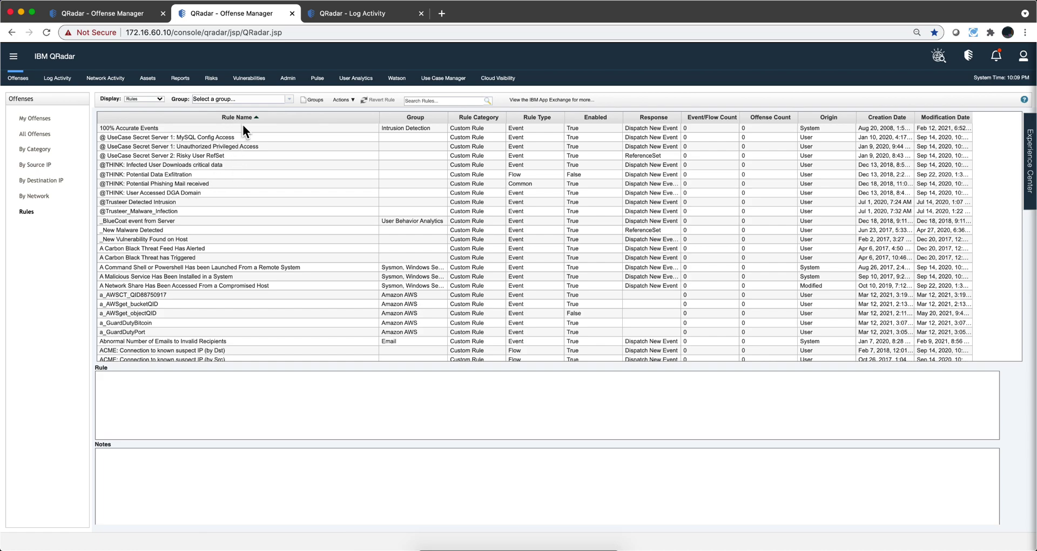
{"action": "left_click", "coordinate": [346, 102]}
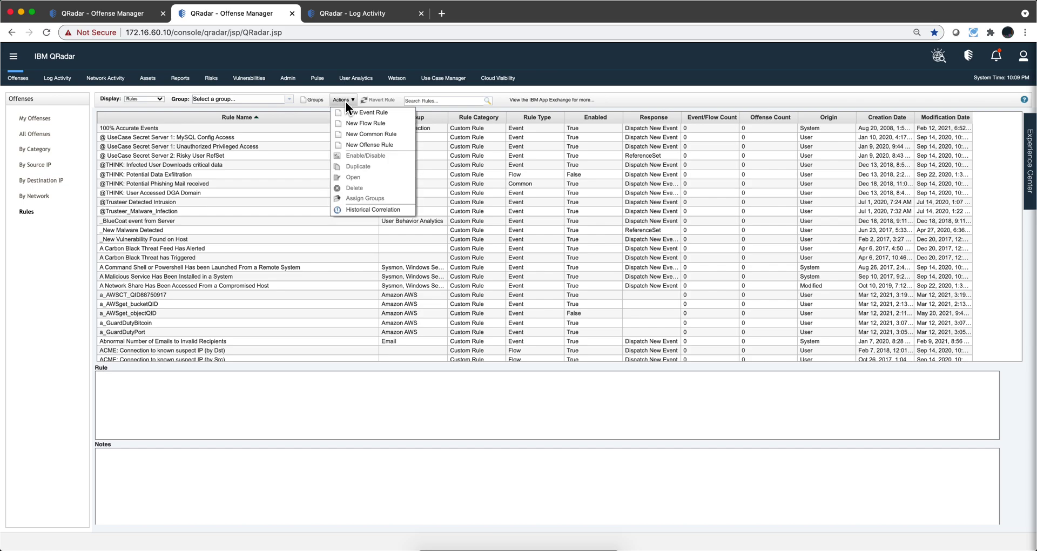
{"action": "left_click", "coordinate": [347, 112]}
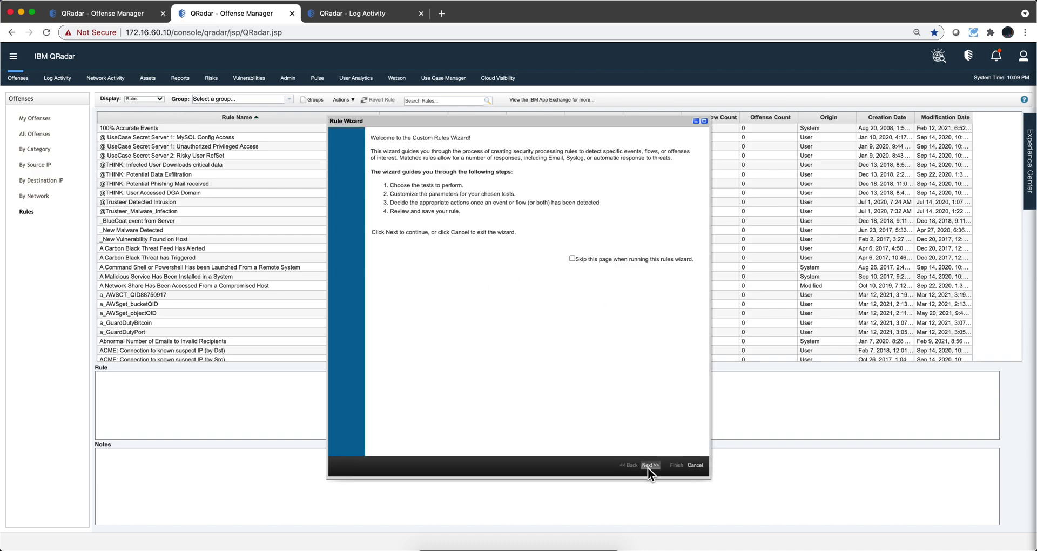
{"action": "left_click", "coordinate": [650, 466]}
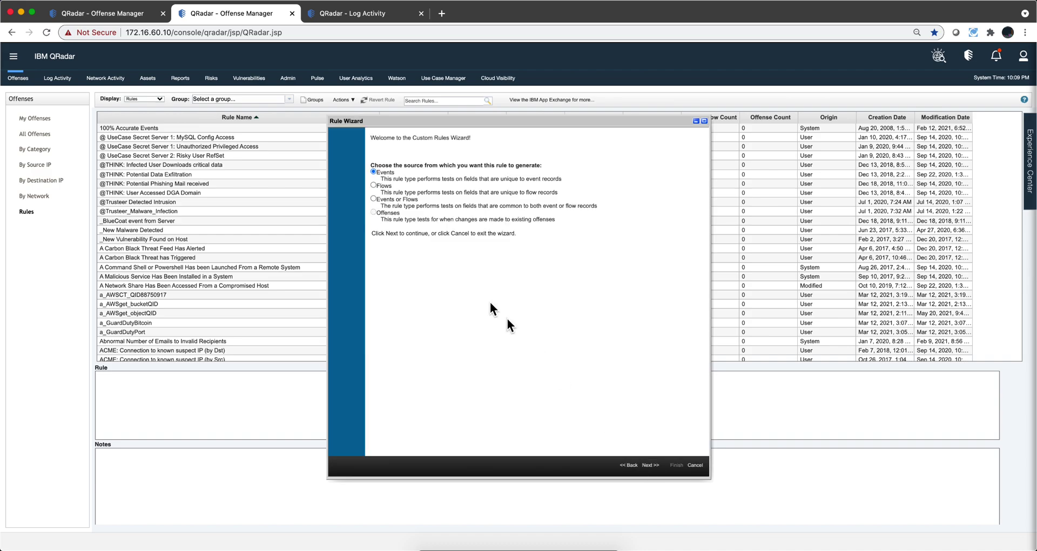
{"action": "left_click", "coordinate": [649, 467]}
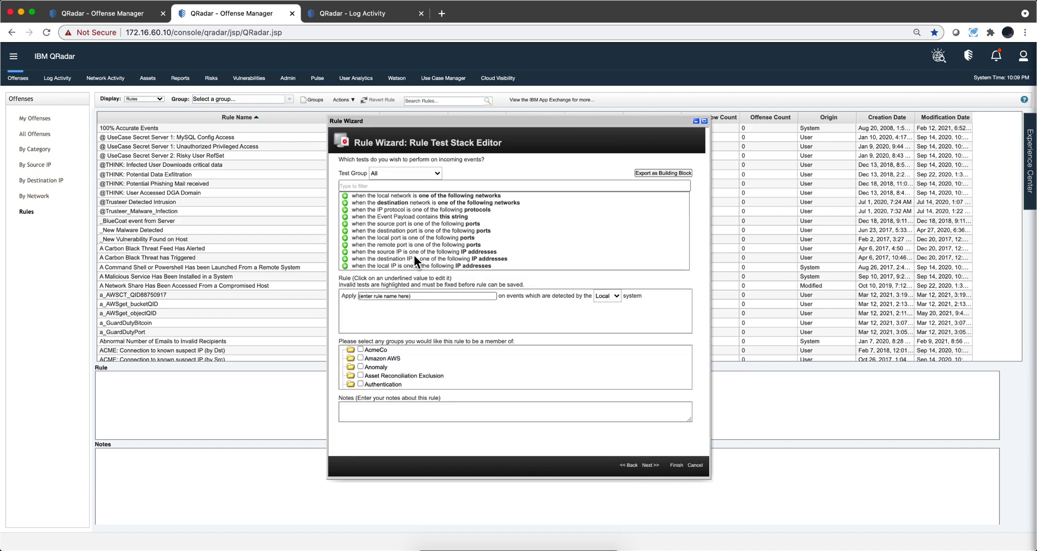
- Name the rule "Member Added To Windows Security Group"
{"action": "left_click", "coordinate": [410, 296]}
{"action": "type", "text": "Mem"}
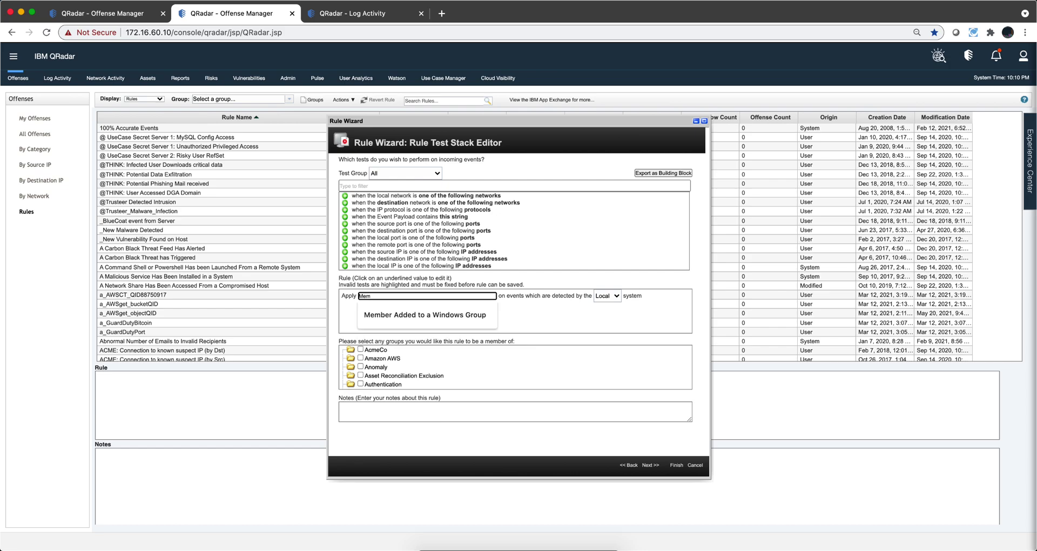
{"action": "type", "text": "ber Added To Securi"}
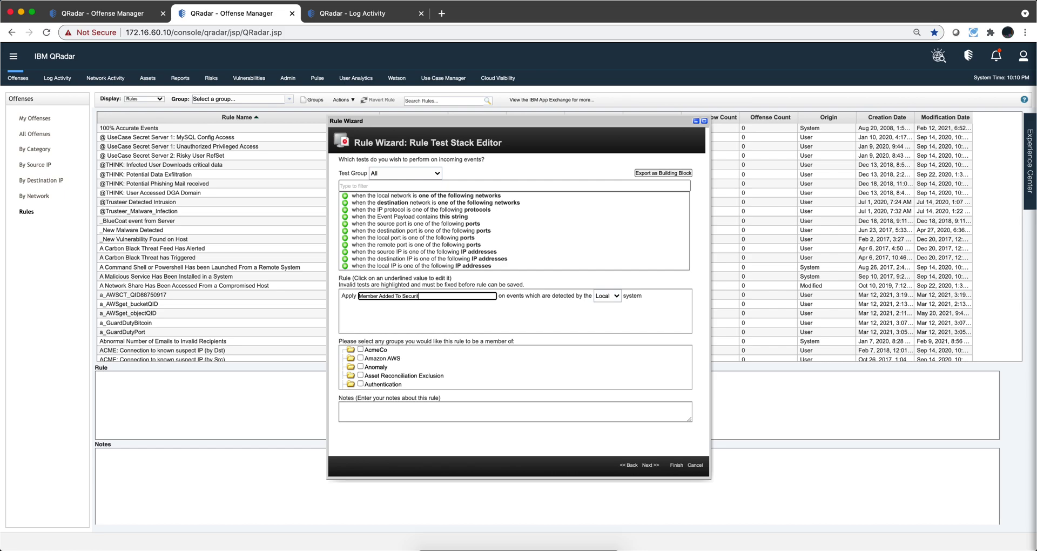
{"action": "type", "text": "ty Group"}
{"action": "left_click", "coordinate": [403, 294]}
{"action": "type", "text": "Windows"}
{"action": "left_click", "coordinate": [467, 319]}
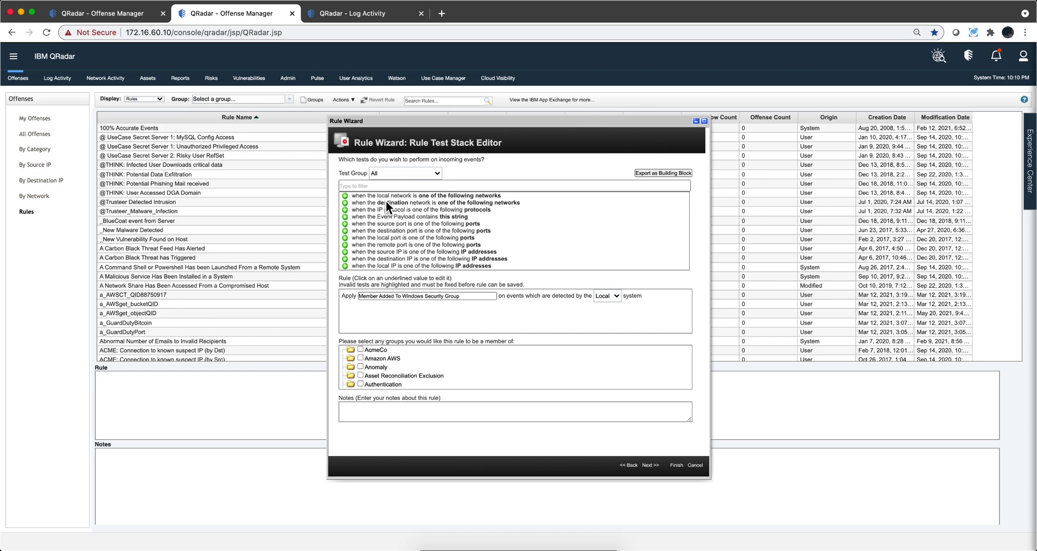
- Filter the rule tests by "log" and add the test for events detected by one or more of these log source types
{"action": "scroll", "coordinate": [394, 208], "scroll_direction": "down", "scroll_amount": 10}
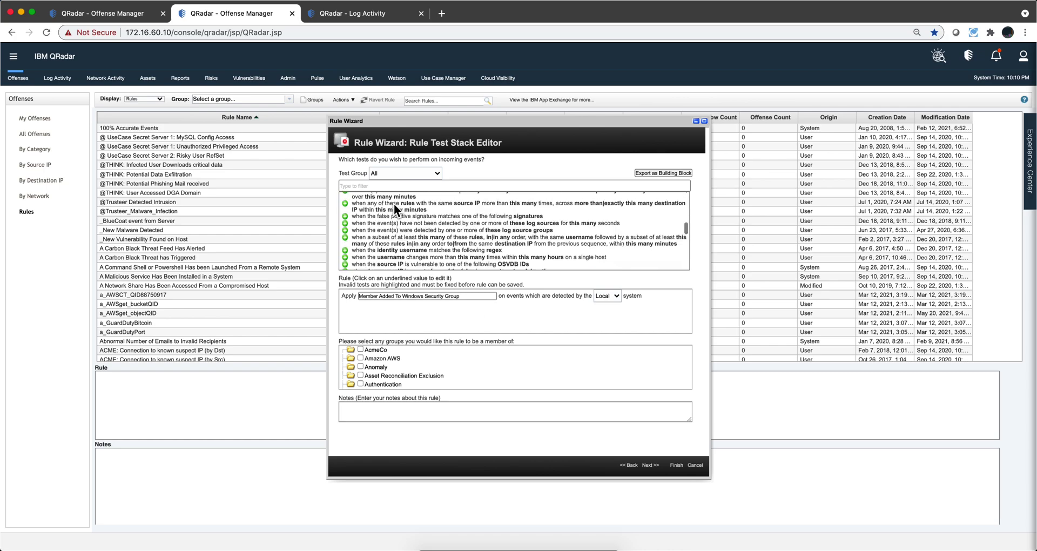
{"action": "scroll", "coordinate": [393, 203], "scroll_direction": "up", "scroll_amount": 15}
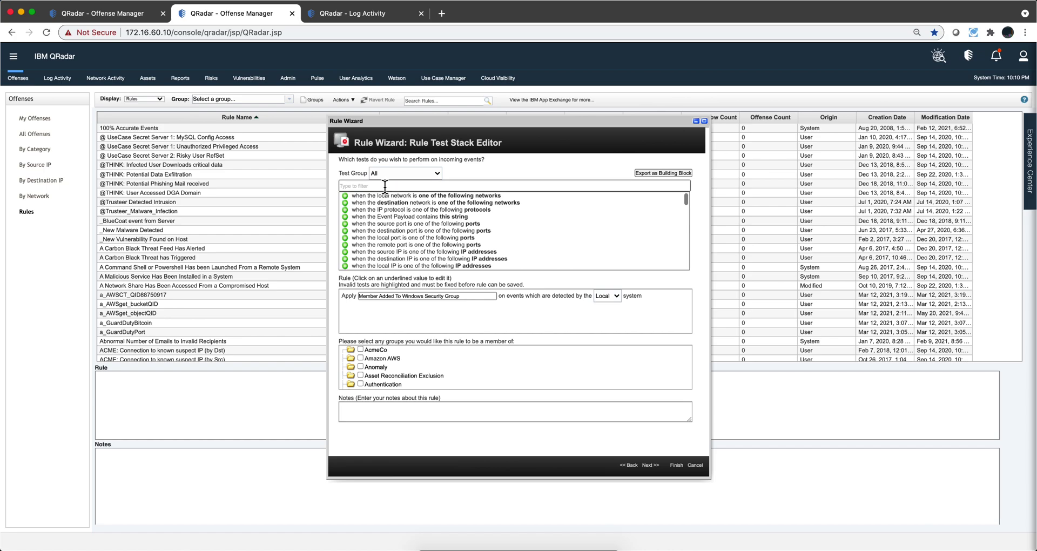
{"action": "left_click", "coordinate": [384, 185]}
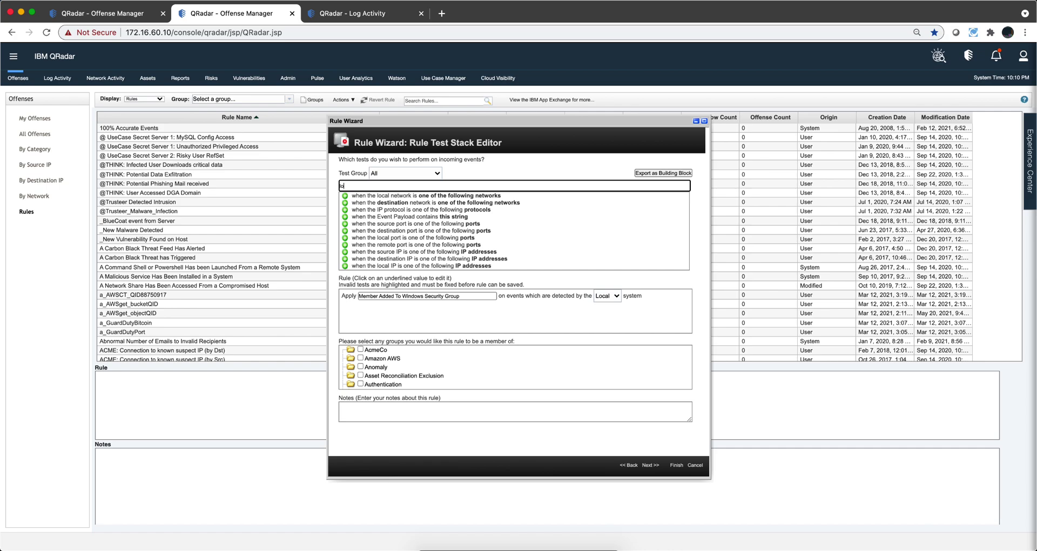
{"action": "type", "text": "log"}
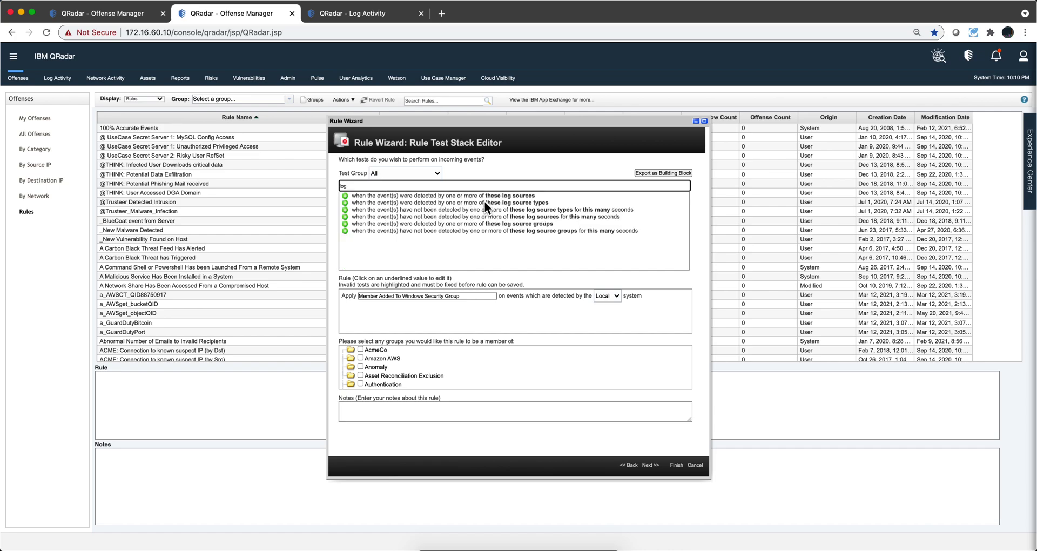
{"action": "left_click", "coordinate": [345, 202]}
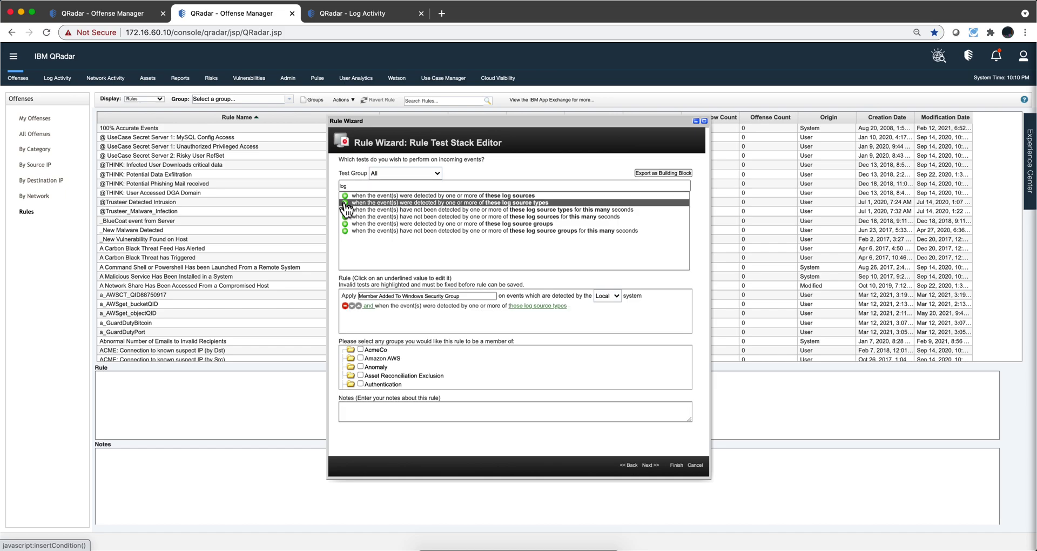
- Filter the log source types by "wind" and set the rule's log source type test to Microsoft Windows Security Event Log
{"action": "left_click", "coordinate": [517, 306]}
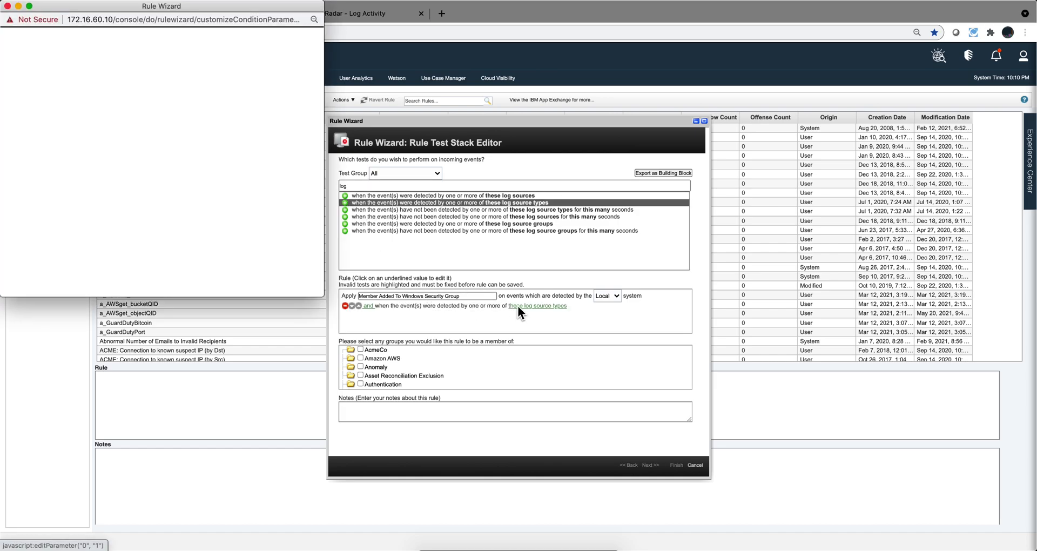
{"action": "left_click_drag", "start_coordinate": [111, 4], "coordinate": [321, 75]}
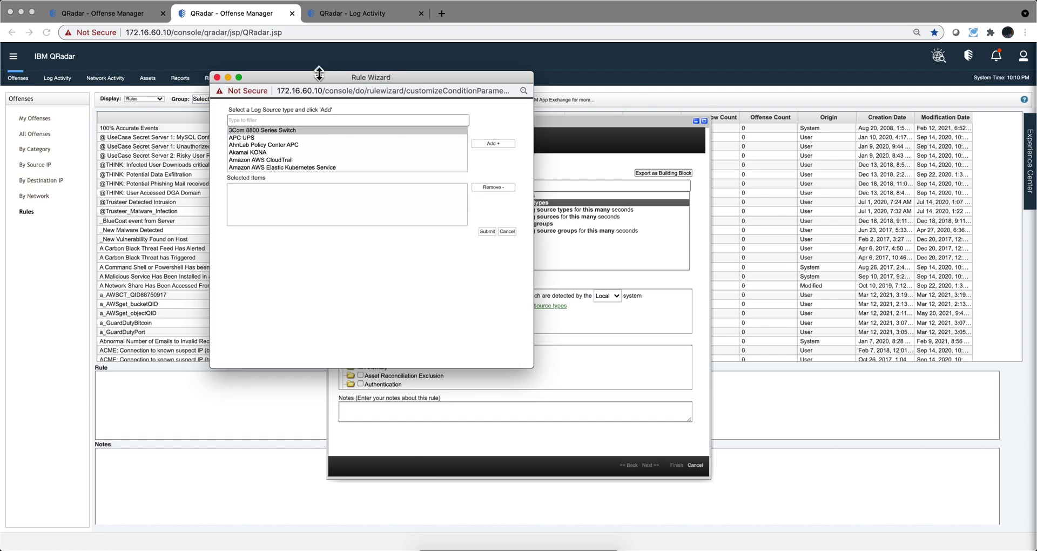
{"action": "left_click", "coordinate": [269, 120]}
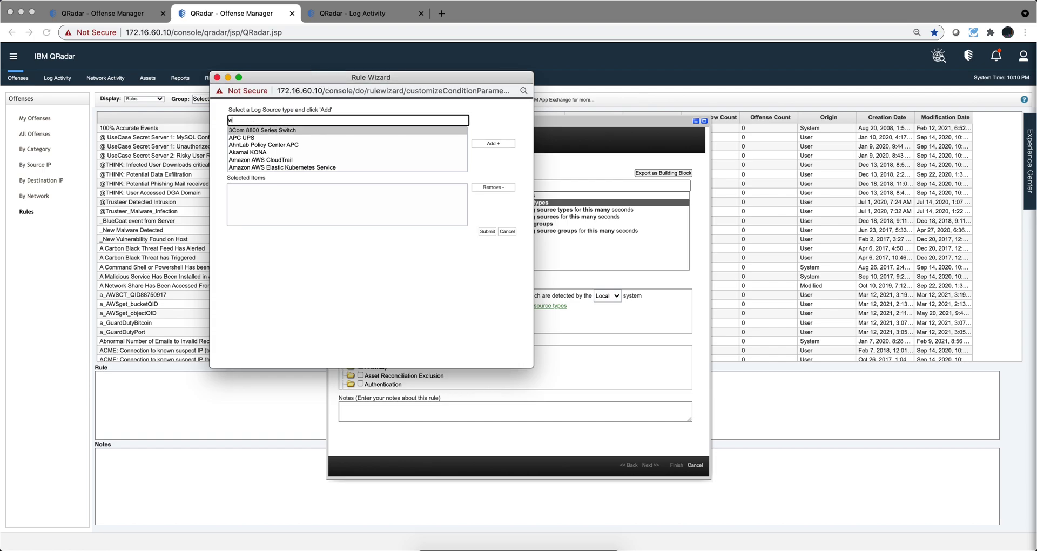
{"action": "type", "text": "wind"}
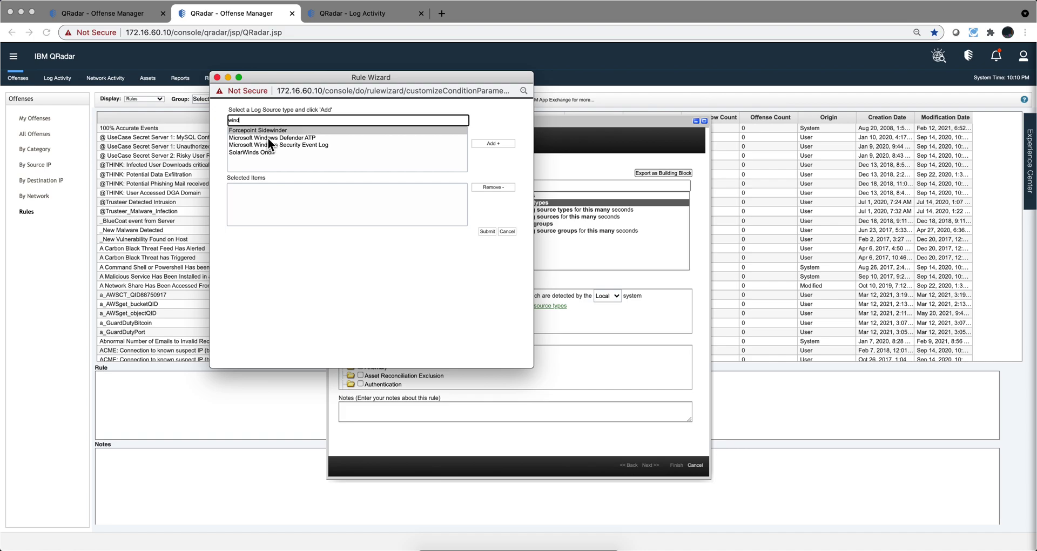
{"action": "left_click", "coordinate": [295, 143]}
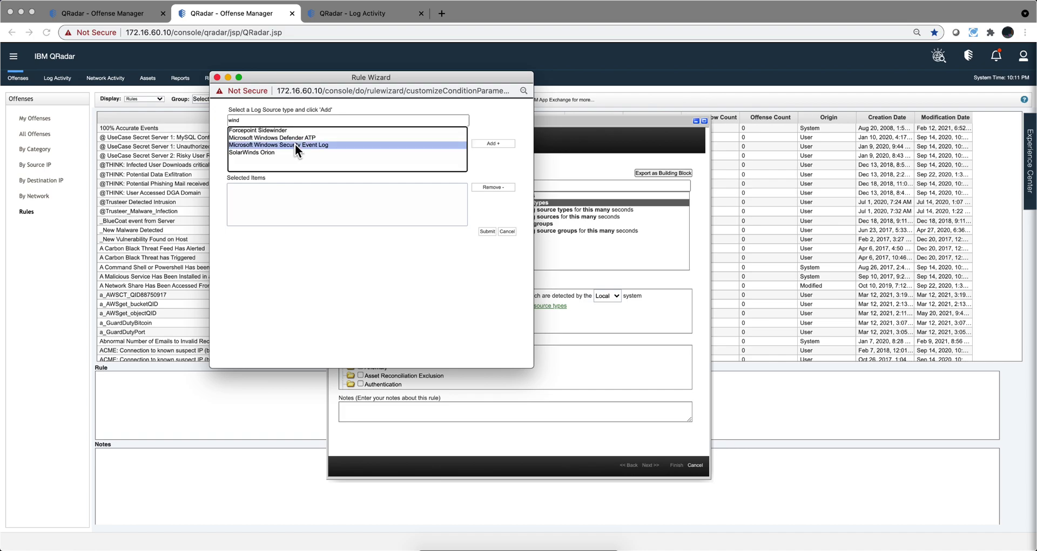
{"action": "left_click", "coordinate": [507, 142]}
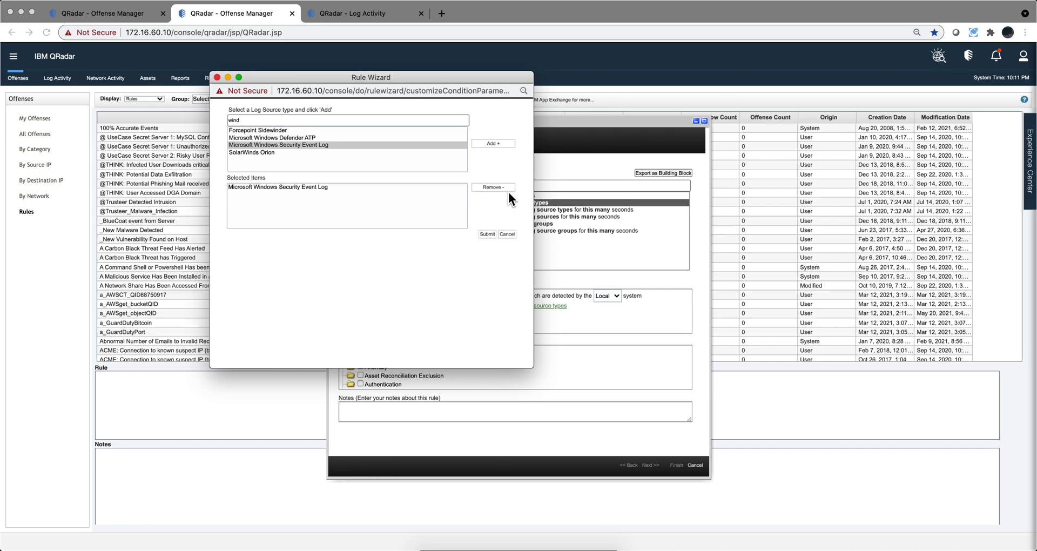
{"action": "left_click", "coordinate": [489, 234]}
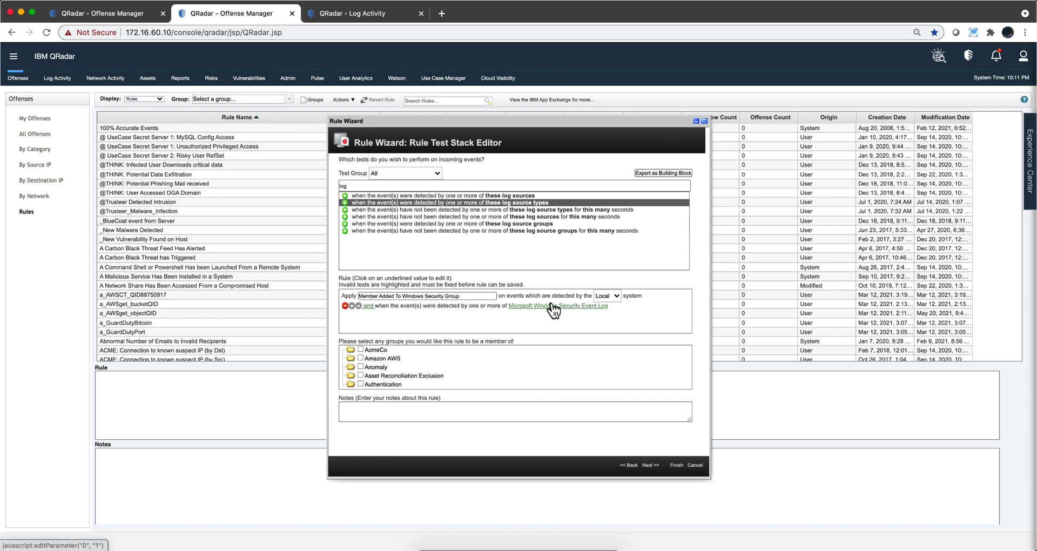
- Filter the rule tests by "cat" and add the test for the event category being one of the following categories
{"action": "left_click", "coordinate": [355, 185]}
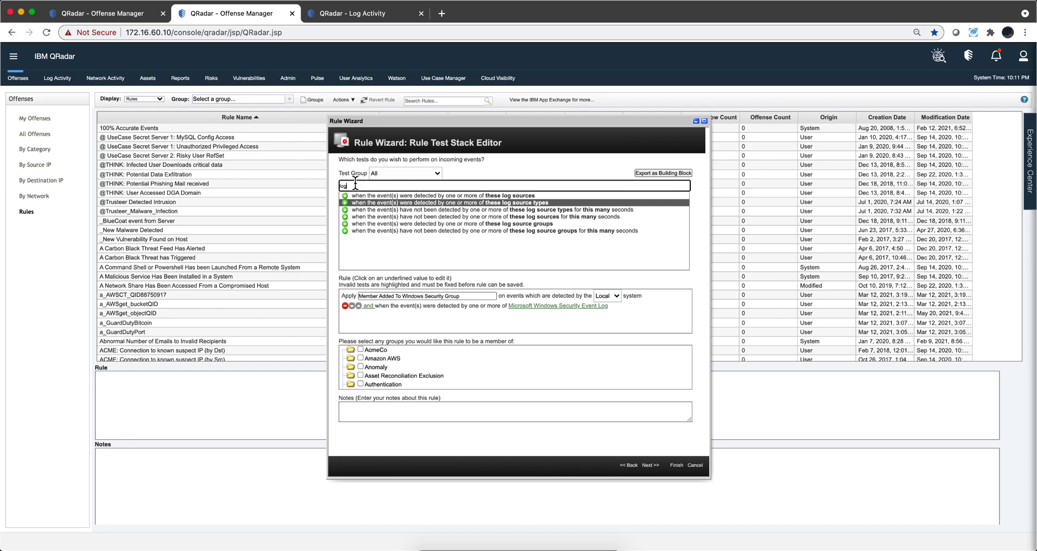
{"action": "type", "text": "cat"}
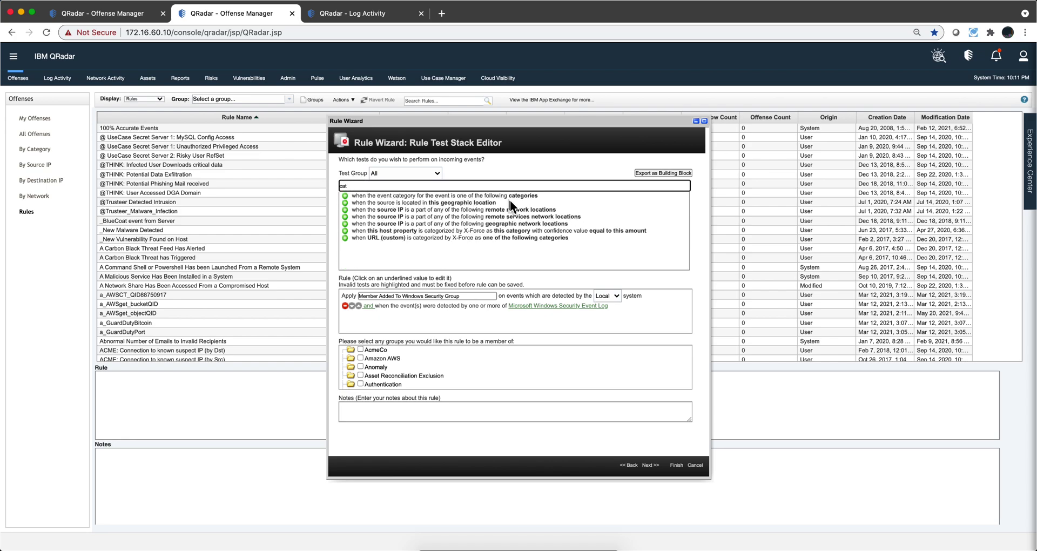
{"action": "left_click", "coordinate": [345, 197]}
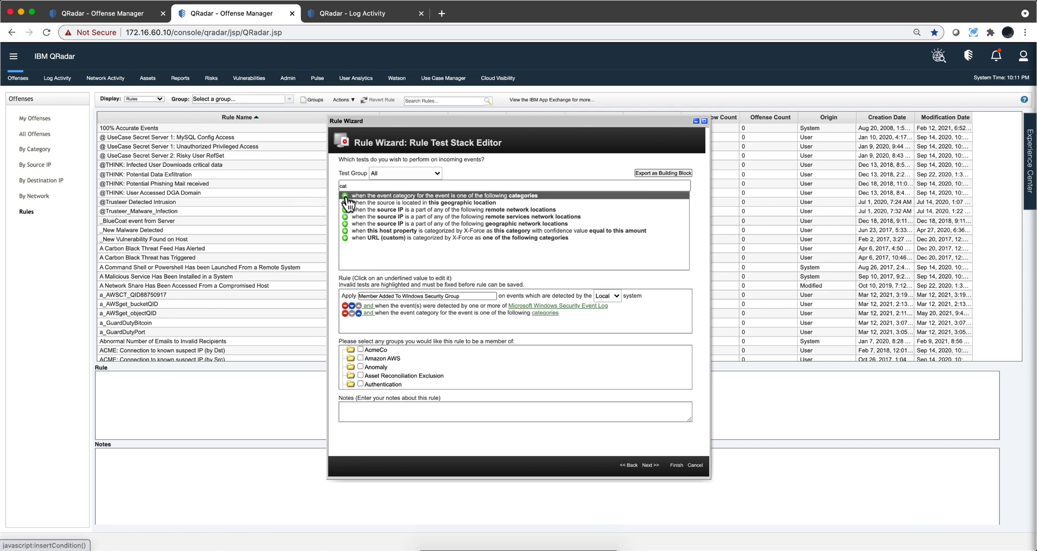
- Set the category test to high-level category Authentication with low-level category Group Member Added
{"action": "left_click", "coordinate": [543, 313]}
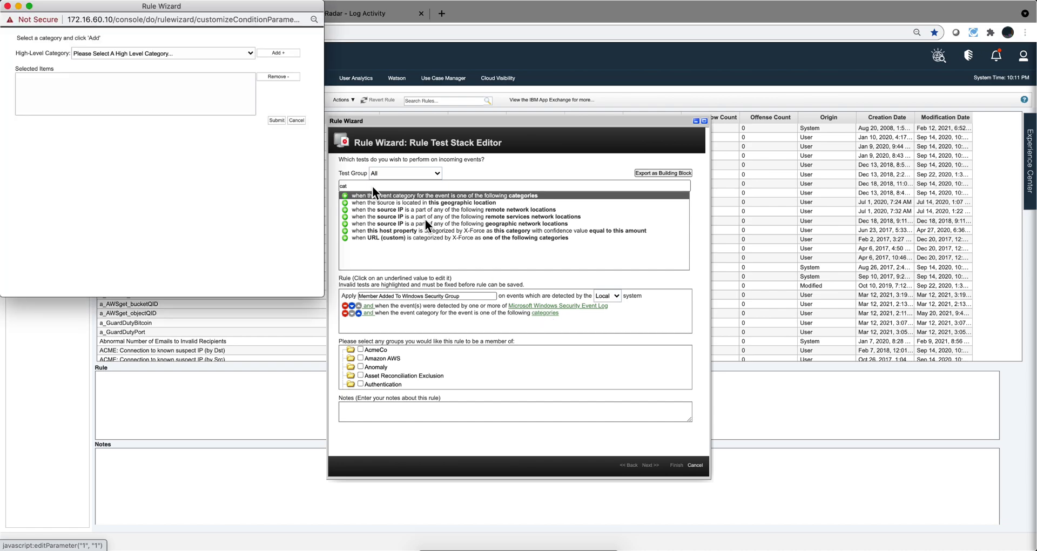
{"action": "left_click_drag", "start_coordinate": [139, 6], "coordinate": [430, 115]}
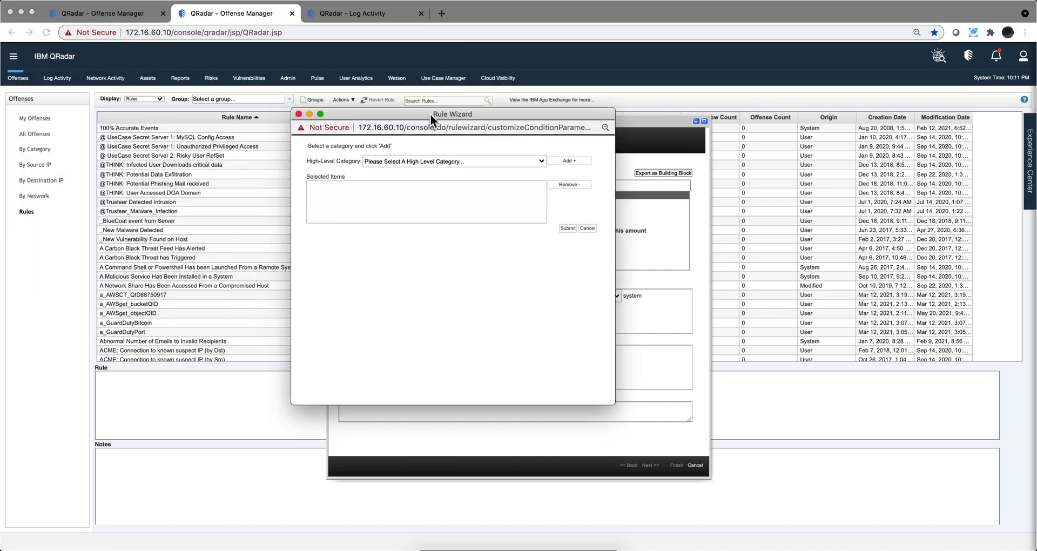
{"action": "left_click", "coordinate": [426, 164]}
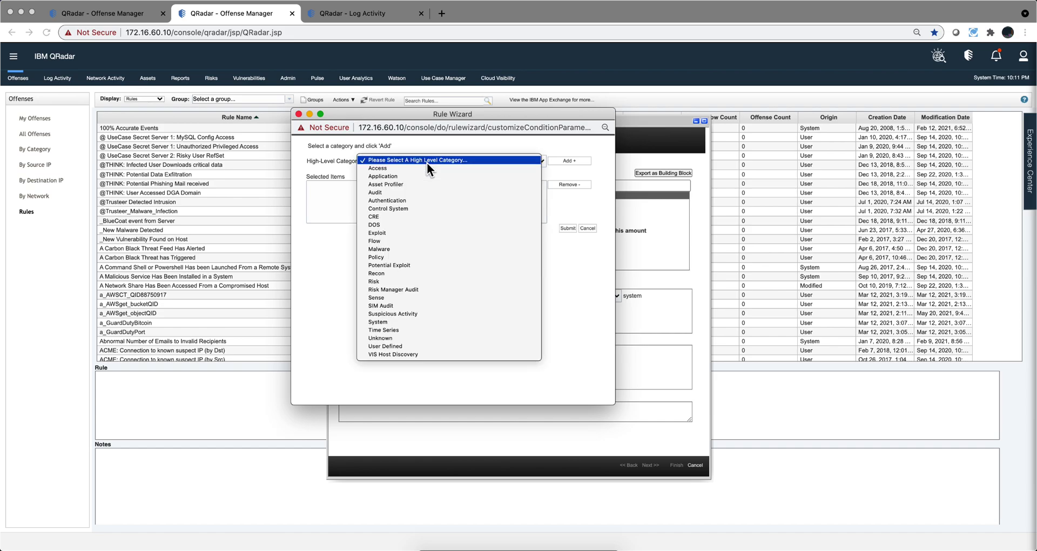
{"action": "left_click", "coordinate": [411, 202]}
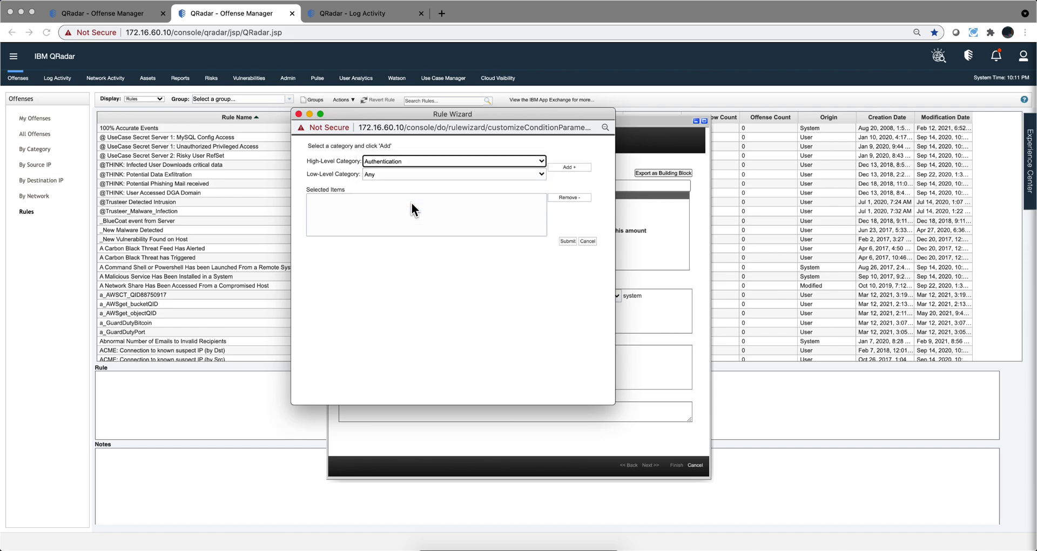
{"action": "left_click", "coordinate": [402, 174]}
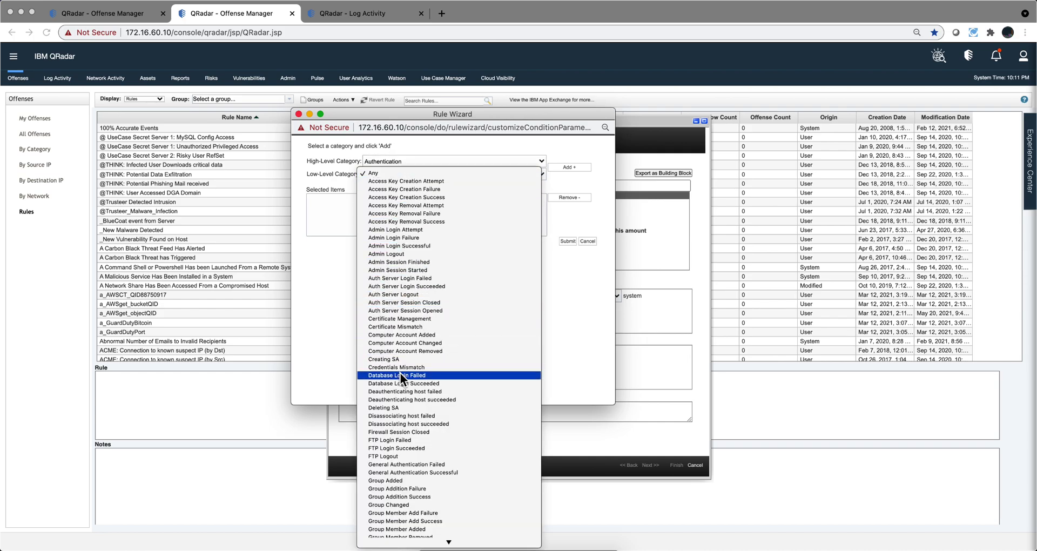
{"action": "scroll", "coordinate": [400, 373], "scroll_direction": "down", "scroll_amount": 3}
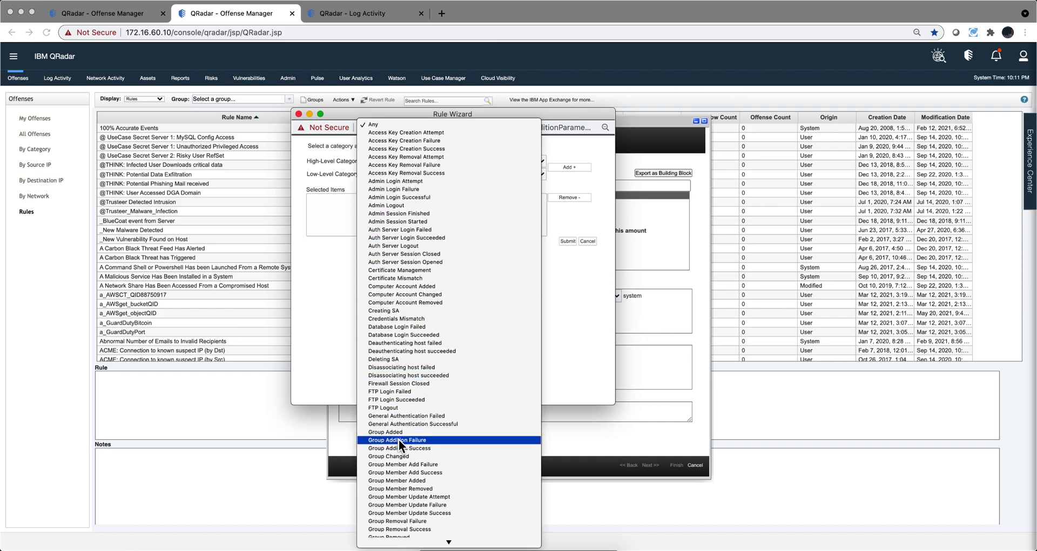
{"action": "left_click", "coordinate": [399, 481]}
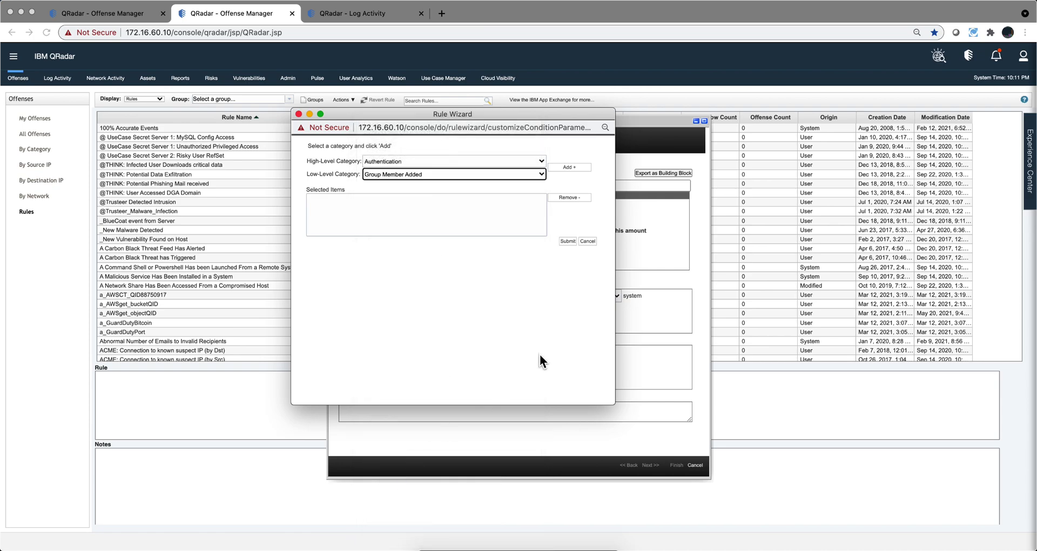
{"action": "left_click", "coordinate": [583, 168]}
{"action": "left_click", "coordinate": [567, 244]}
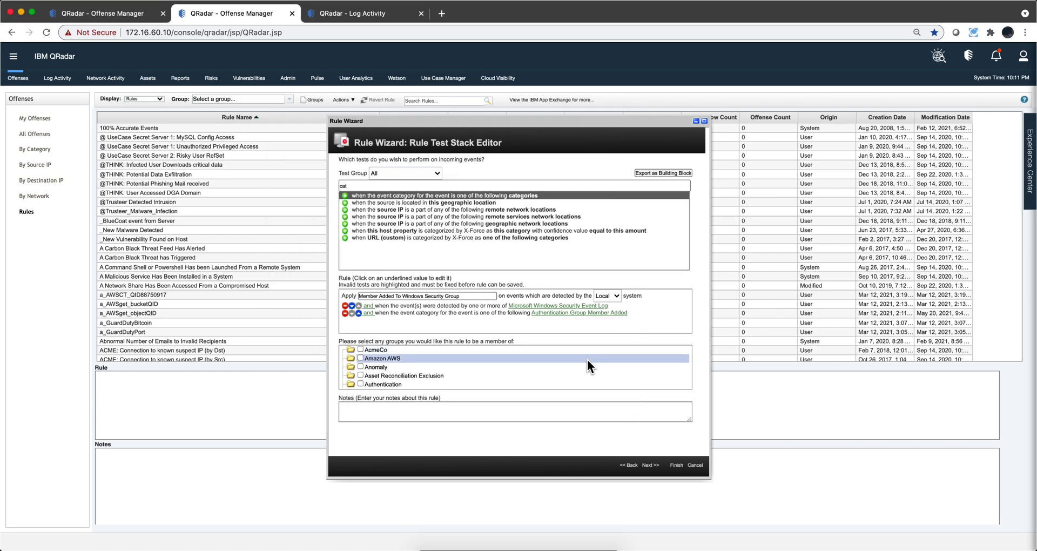
- Set the rule action to ensure the detected event is part of an offense indexed on Username, and finish the rule
{"action": "left_click", "coordinate": [649, 464]}
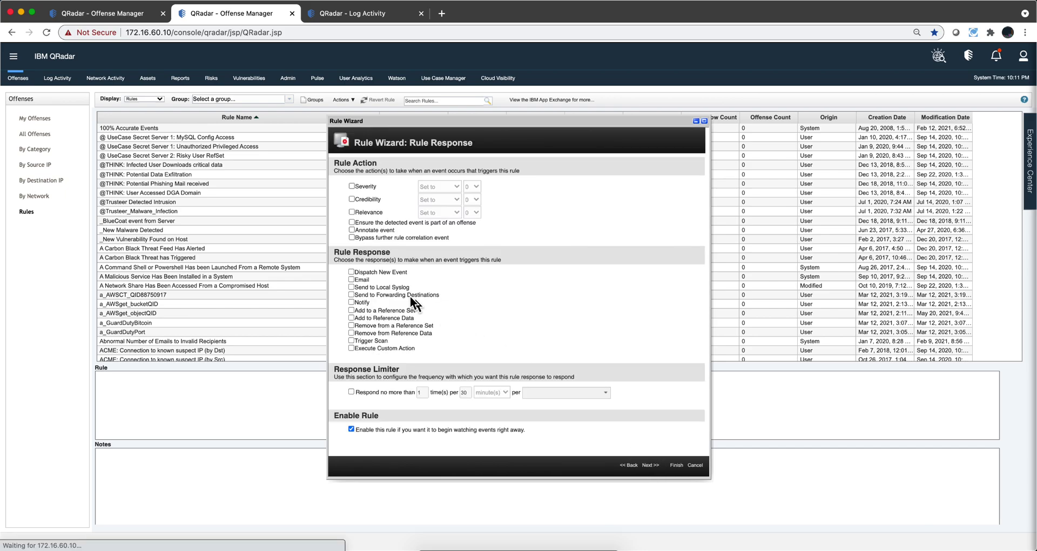
{"action": "left_click", "coordinate": [352, 222]}
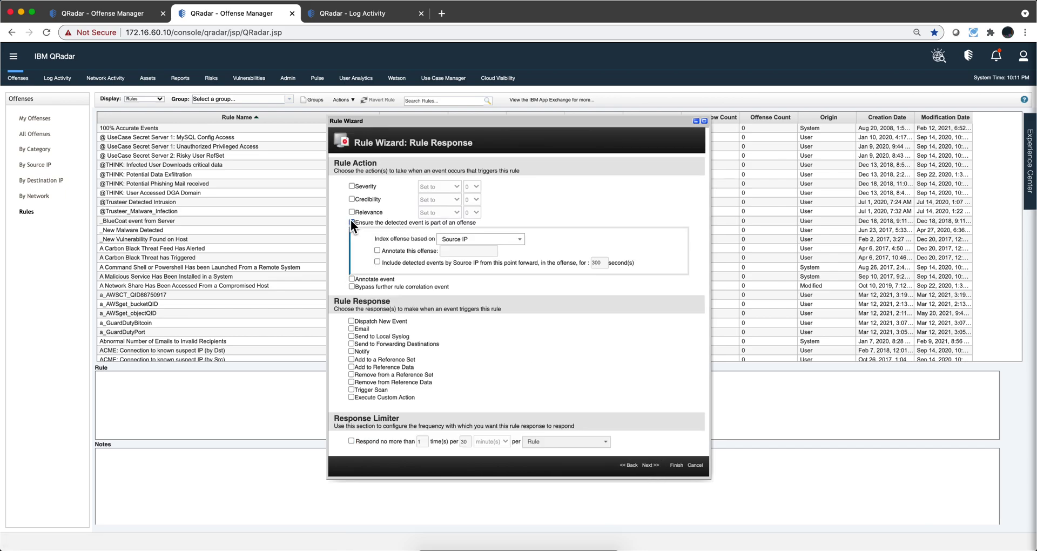
{"action": "left_click", "coordinate": [476, 238]}
{"action": "key", "text": "BackSpace"}
{"action": "key", "text": "BackSpace"}
{"action": "key", "text": "BackSpace"}
{"action": "key", "text": "BackSpace"}
{"action": "key", "text": "BackSpace"}
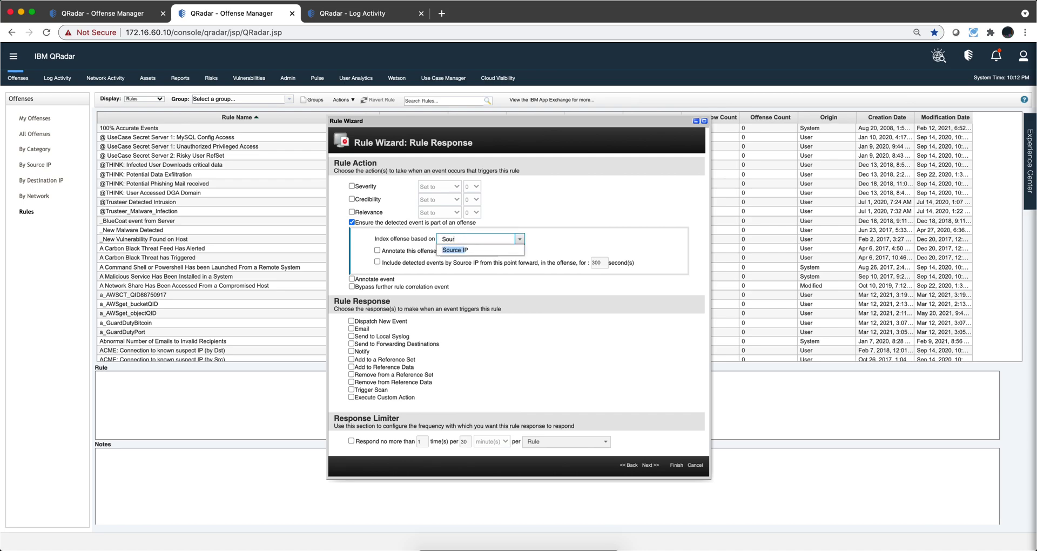
{"action": "key", "text": "BackSpace"}
{"action": "key", "text": "BackSpace"}
{"action": "type", "text": "u"}
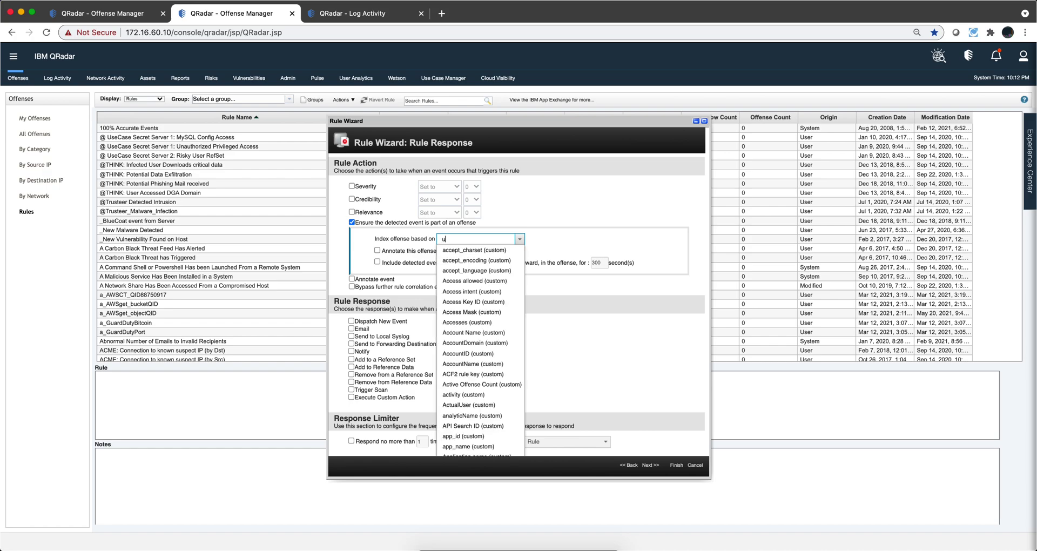
{"action": "type", "text": "sern"}
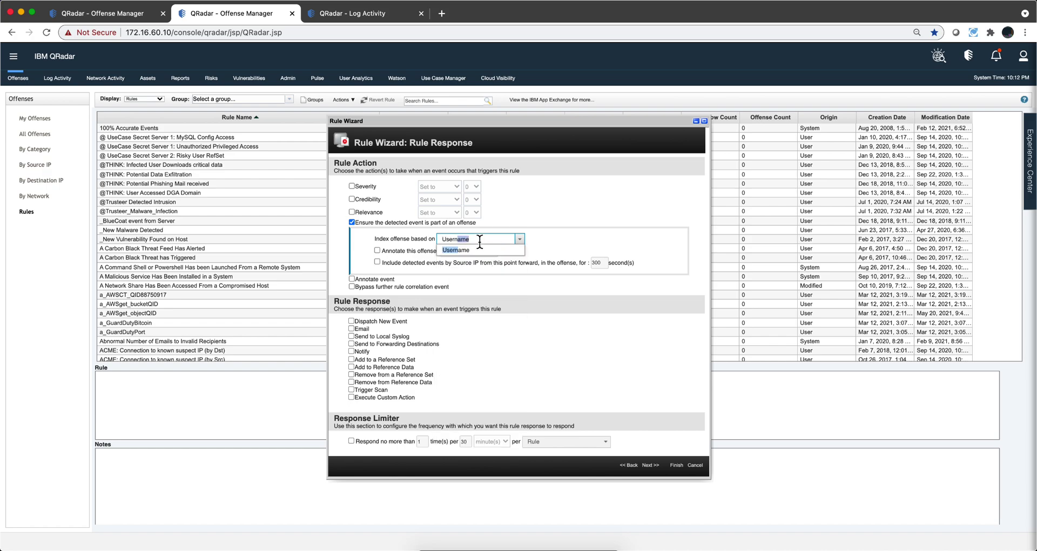
{"action": "left_click", "coordinate": [466, 250]}
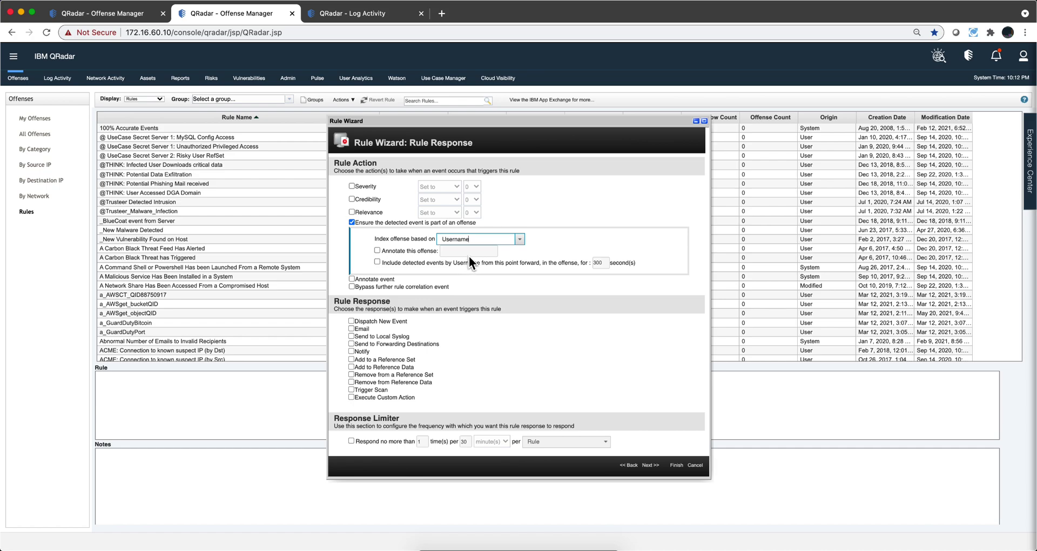
{"action": "scroll", "coordinate": [473, 296], "scroll_direction": "down", "scroll_amount": 2}
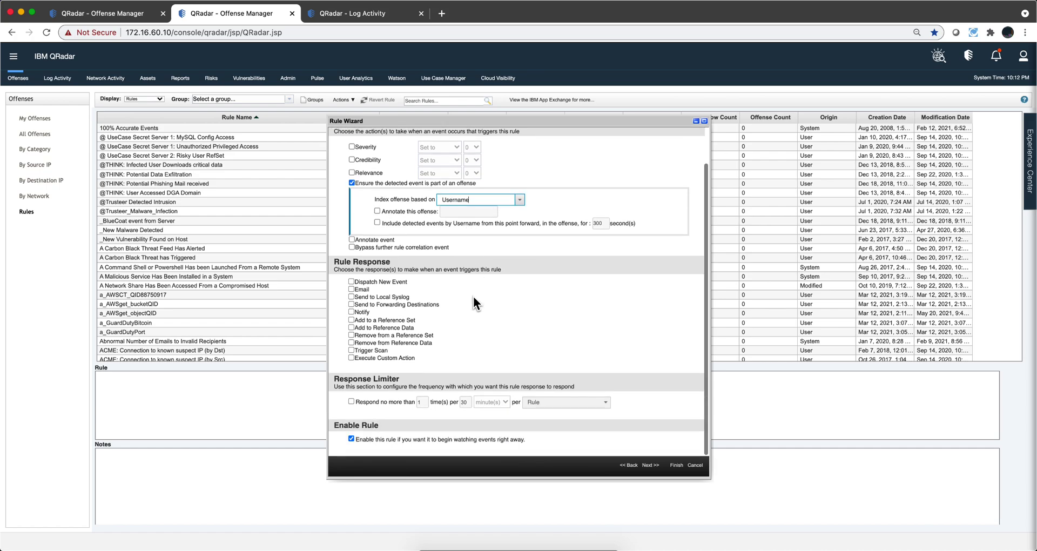
{"action": "left_click", "coordinate": [676, 465]}
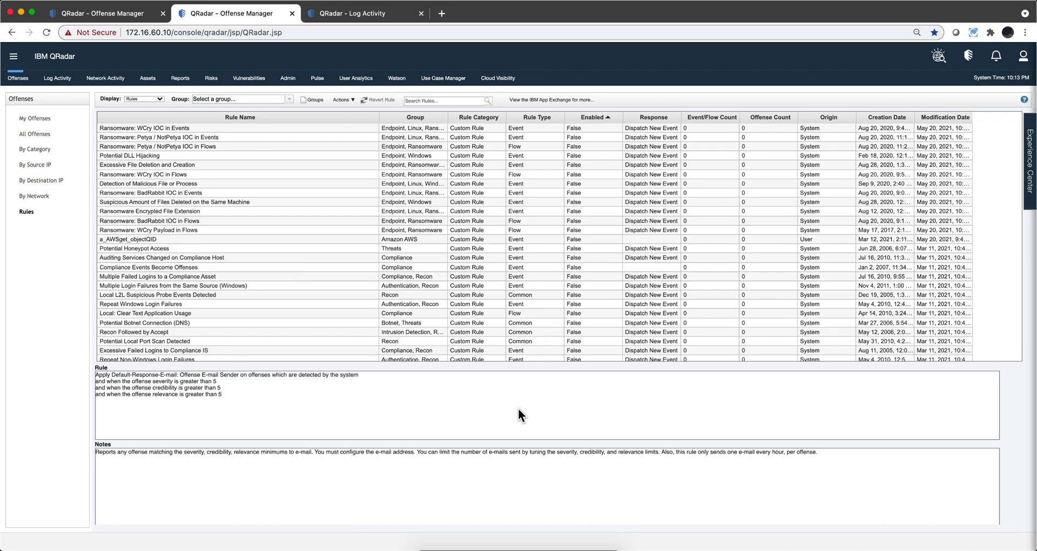
- Return to the event list in the Log Activity browser tab and restart the real-time event view
{"action": "left_click", "coordinate": [384, 15]}
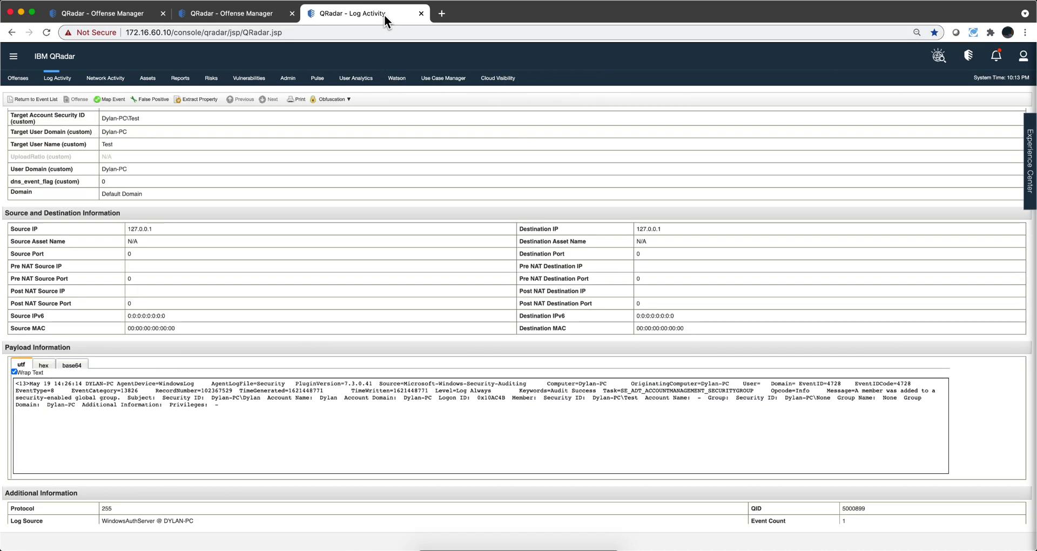
{"action": "left_click", "coordinate": [48, 98]}
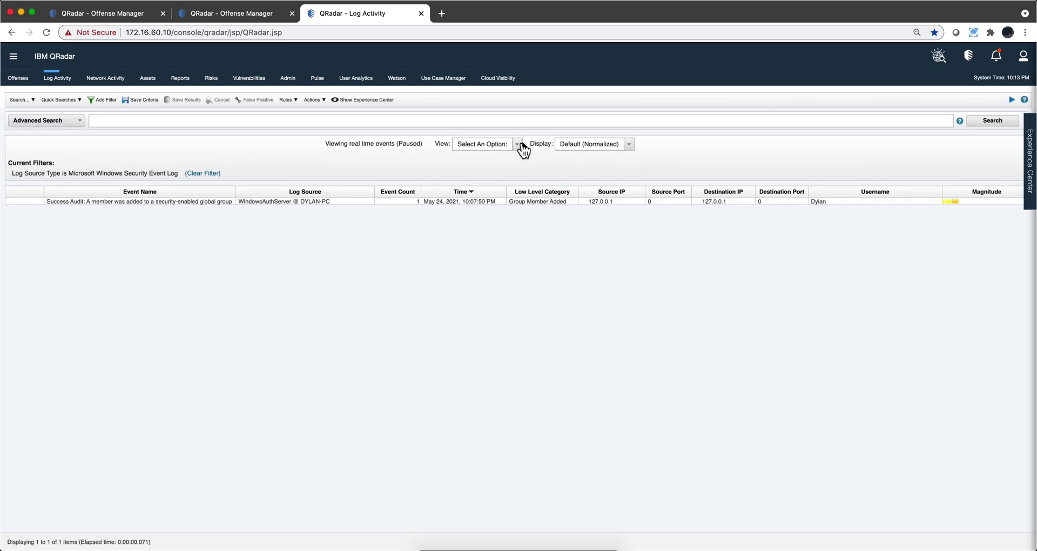
{"action": "left_click", "coordinate": [517, 144]}
{"action": "left_click", "coordinate": [517, 163]}
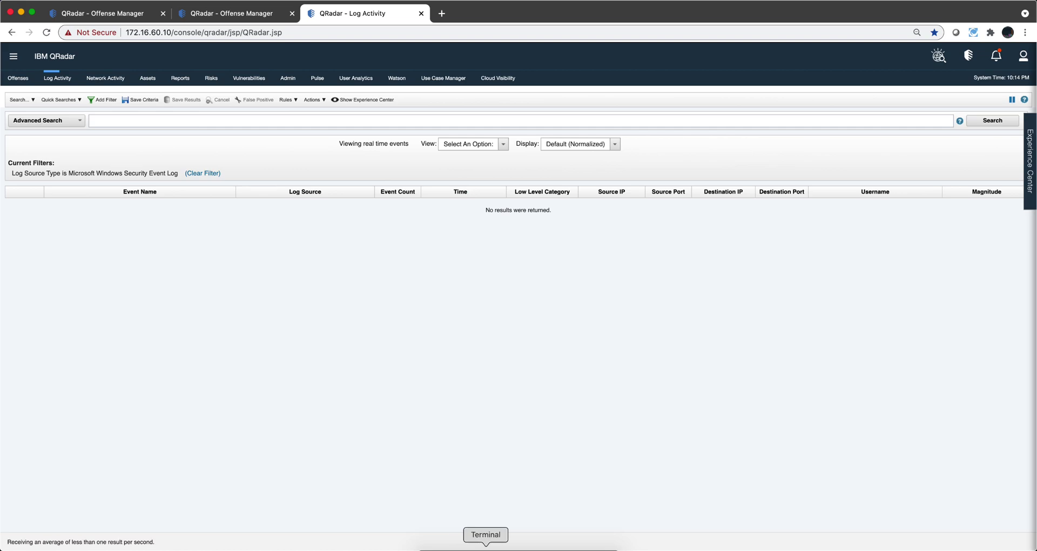
- Switch to Terminal, rerun /opt/qradar/bin/logrun.pl -f MemberAdded.log 1 to replay the log, and stop the script
{"action": "left_click", "coordinate": [485, 545]}
{"action": "key", "text": "Up"}
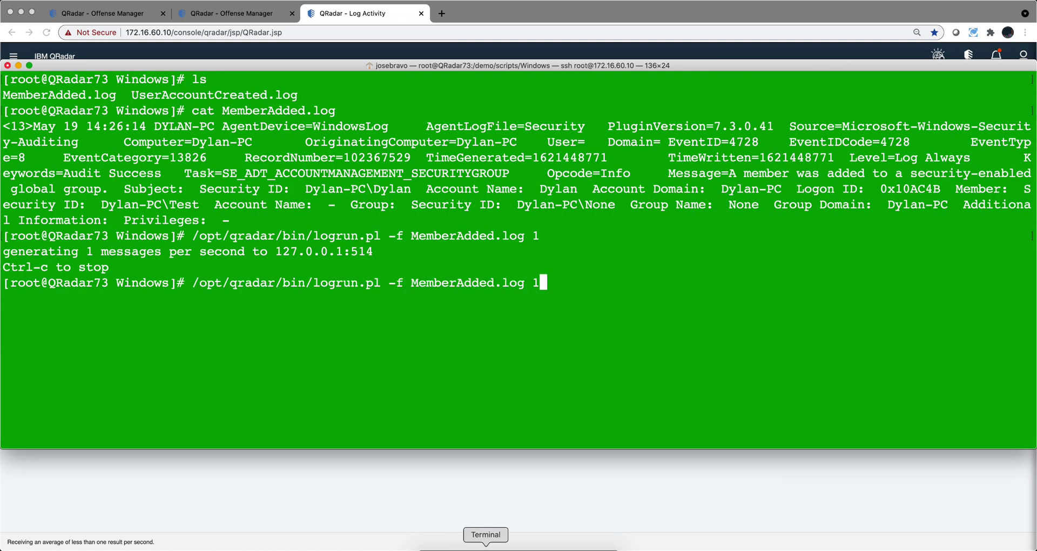
{"action": "key", "text": "Return"}
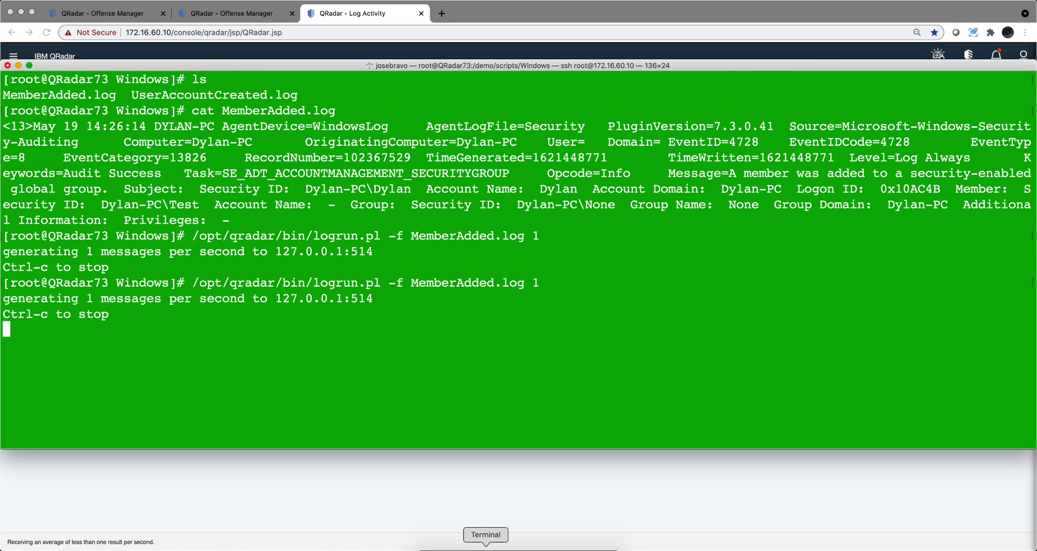
{"action": "key", "text": "ctrl+c"}
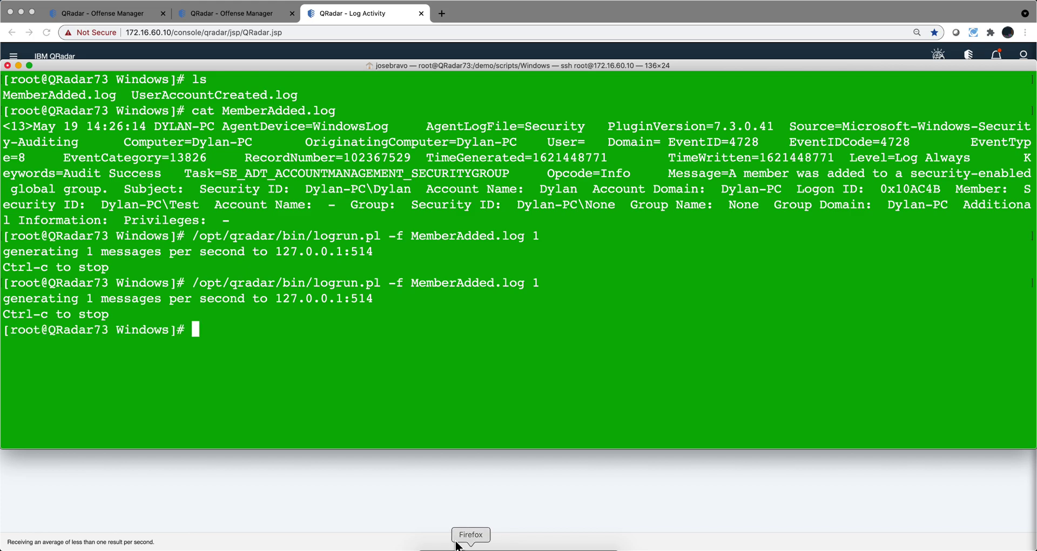
- Switch back to QRadar's Log Activity, pause the event stream, and open the details of the replayed group member event
{"action": "left_click", "coordinate": [434, 508]}
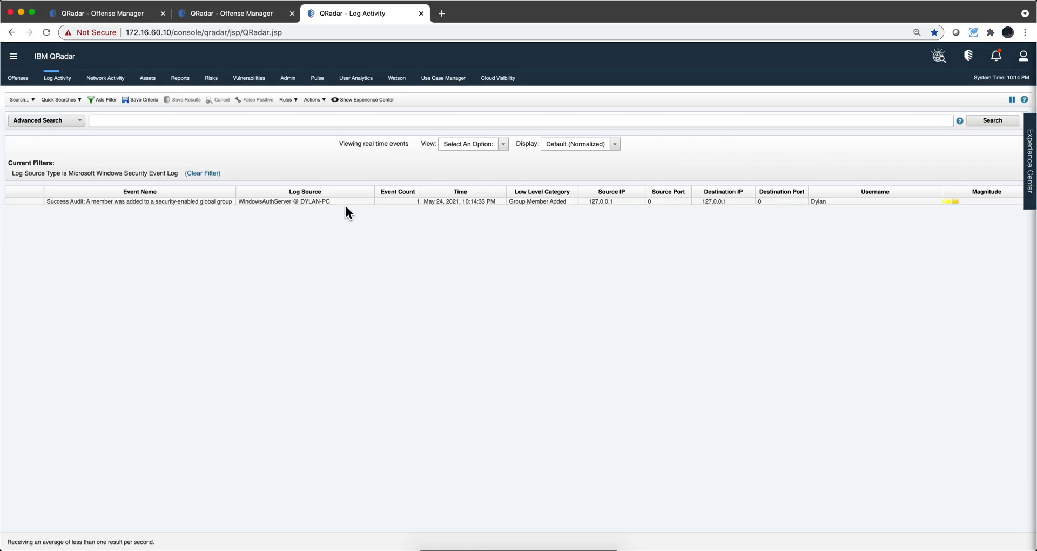
{"action": "left_click", "coordinate": [1012, 100]}
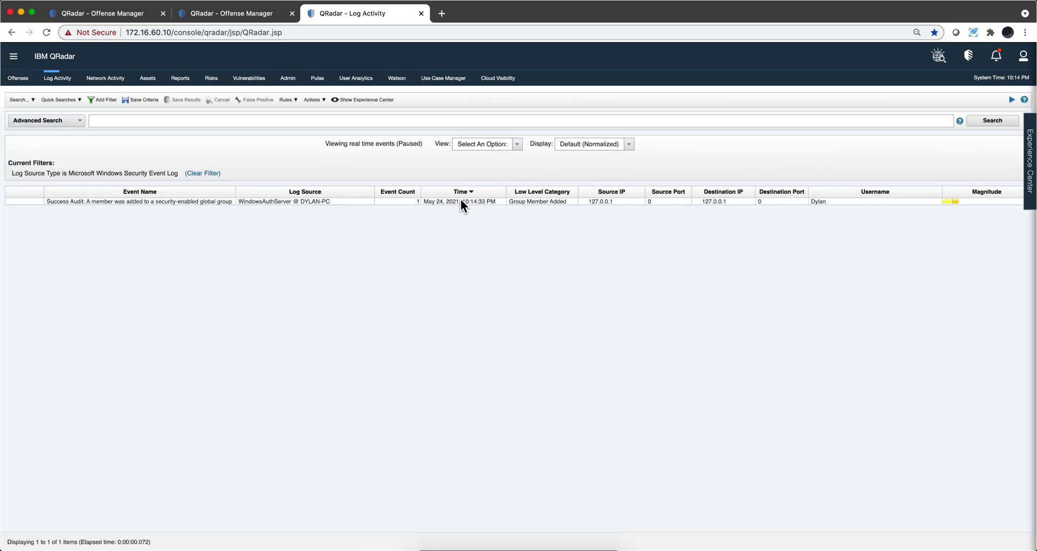
{"action": "double_click", "coordinate": [461, 200]}
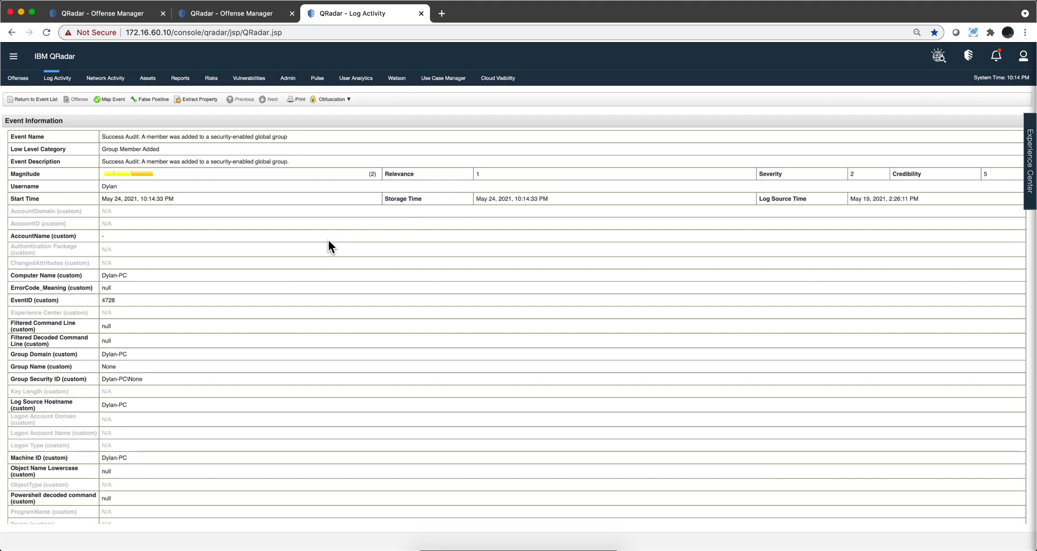
- Examine the replayed event's details down through the payload and the list of matched custom rules
{"action": "scroll", "coordinate": [328, 246], "scroll_direction": "down", "scroll_amount": 10}
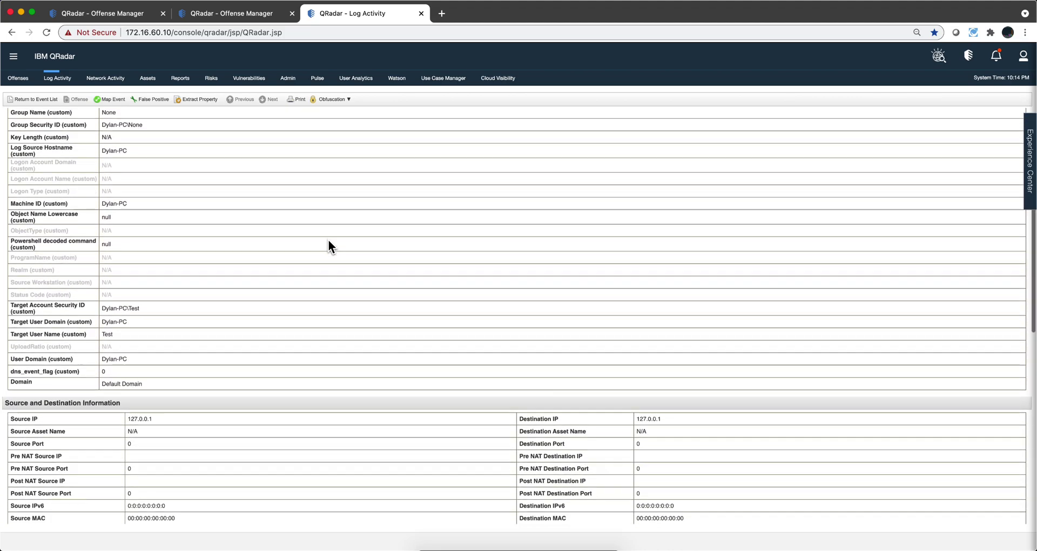
{"action": "scroll", "coordinate": [328, 246], "scroll_direction": "down", "scroll_amount": 12}
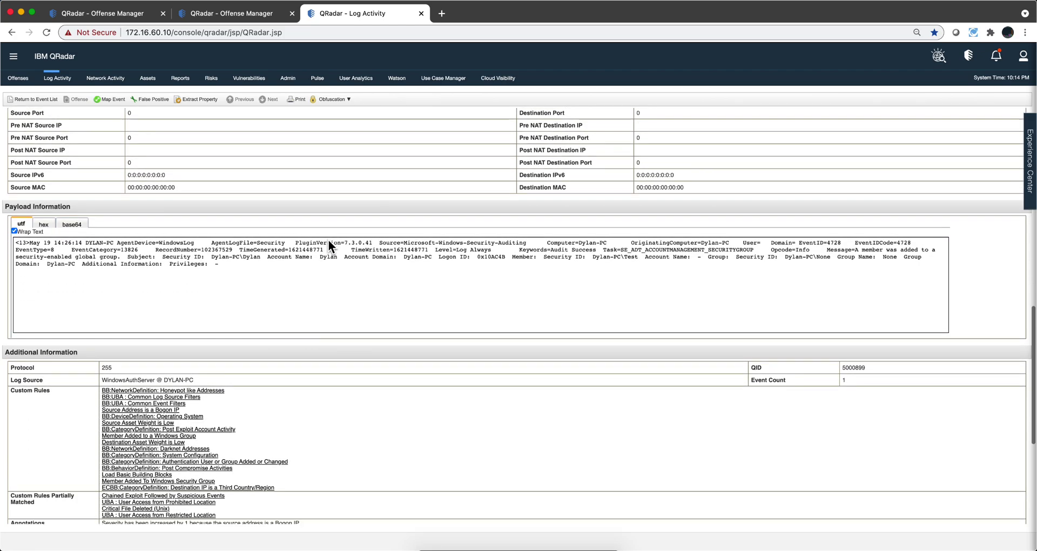
{"action": "scroll", "coordinate": [329, 241], "scroll_direction": "down", "scroll_amount": 2}
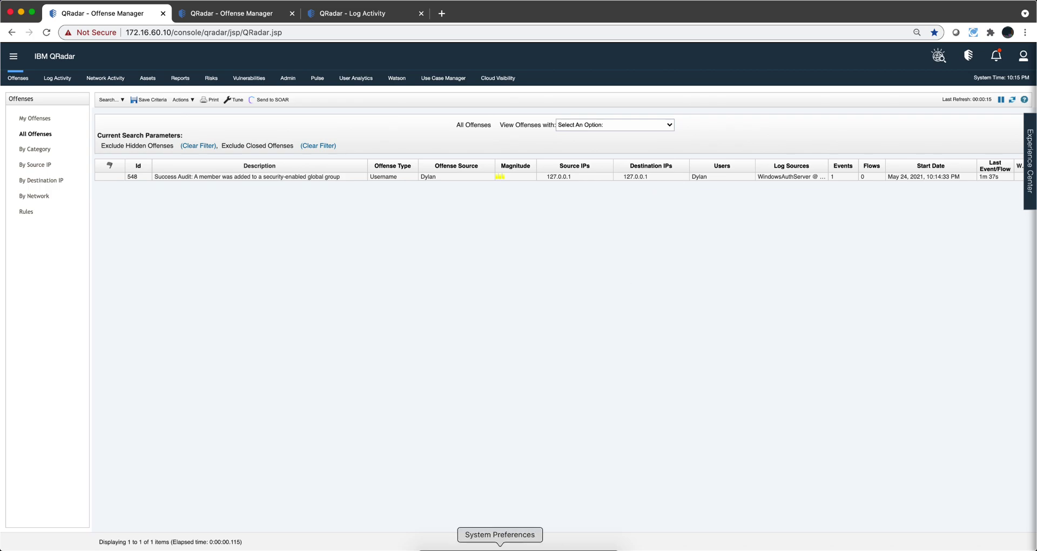
- Switch to Terminal, clear the screen, display the contents of UserAccountCreated.log, and highlight its message "A user account was created"
{"action": "left_click", "coordinate": [486, 549]}
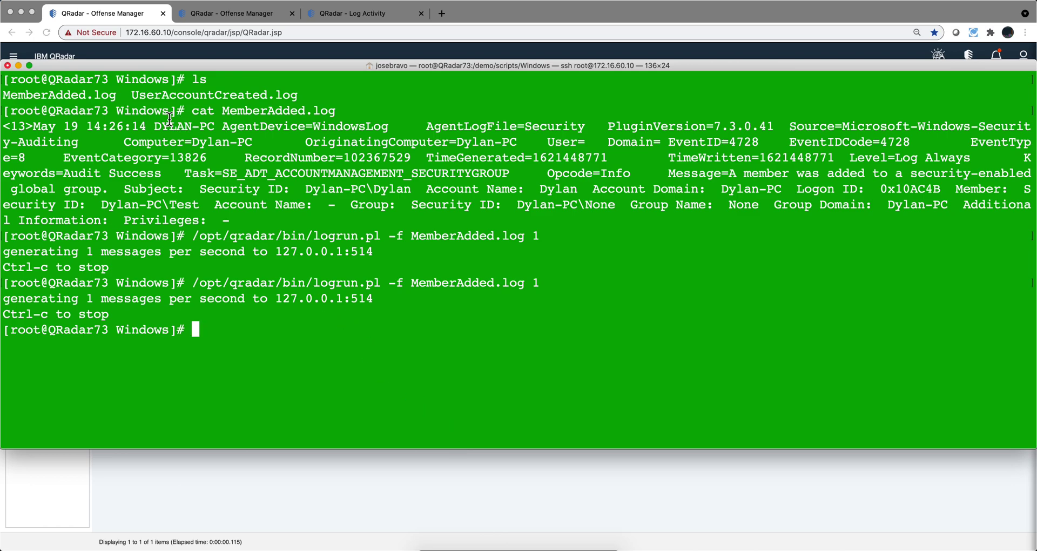
{"action": "left_click_drag", "start_coordinate": [132, 96], "coordinate": [267, 95]}
{"action": "left_click", "coordinate": [214, 344]}
{"action": "type", "text": "clear"}
{"action": "key", "text": "Return"}
{"action": "type", "text": "cat Us"}
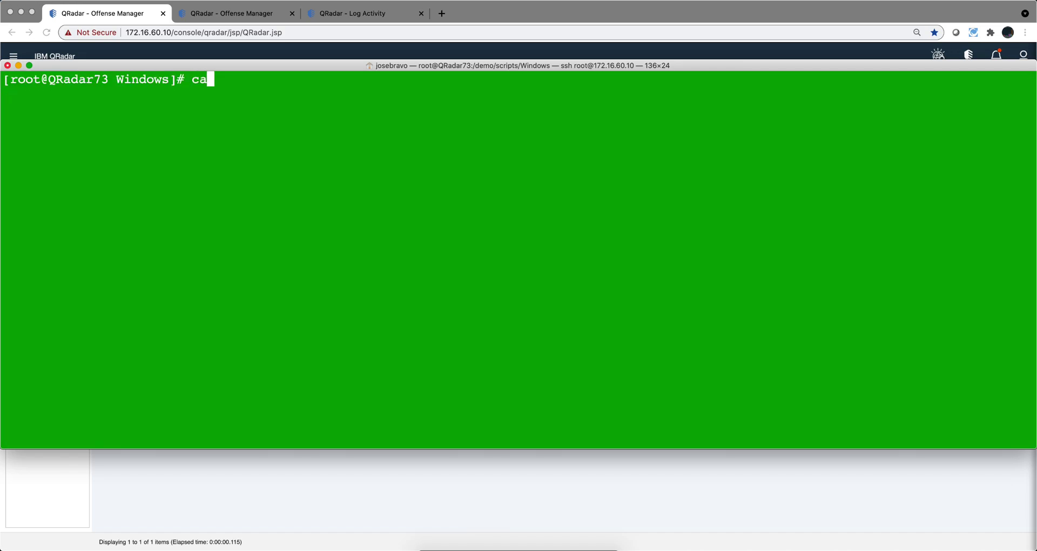
{"action": "key", "text": "Tab"}
{"action": "key", "text": "Return"}
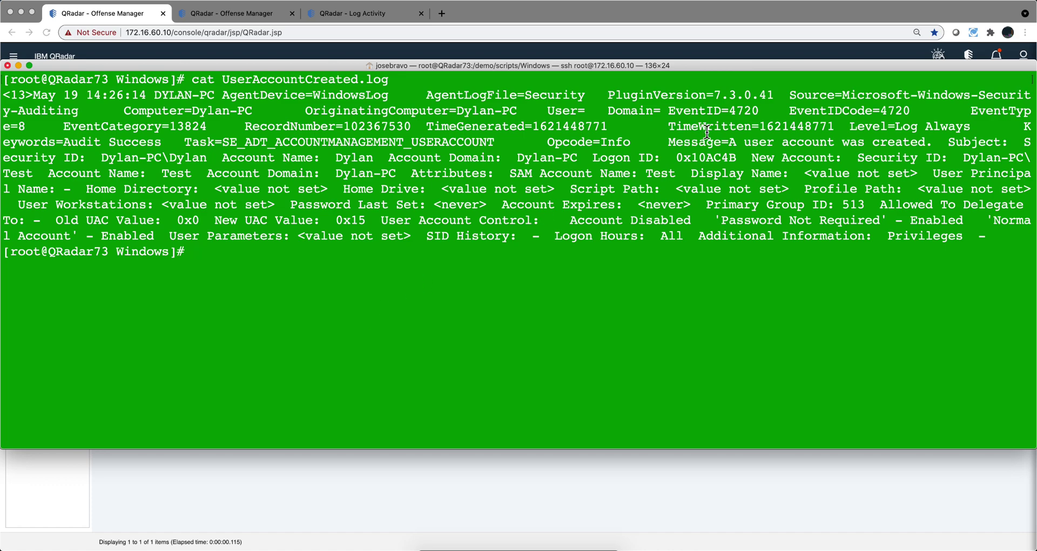
{"action": "left_click_drag", "start_coordinate": [729, 141], "coordinate": [925, 141]}
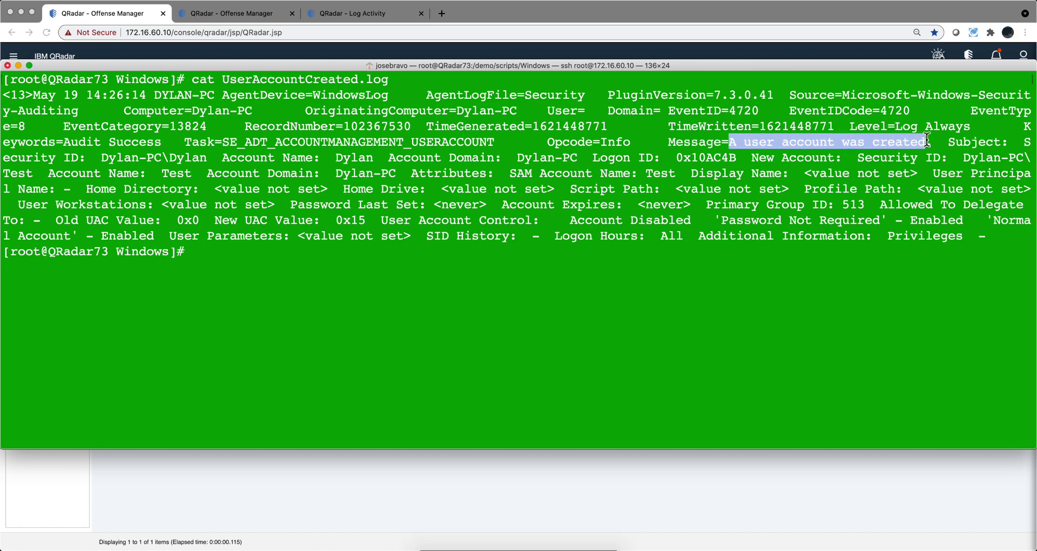
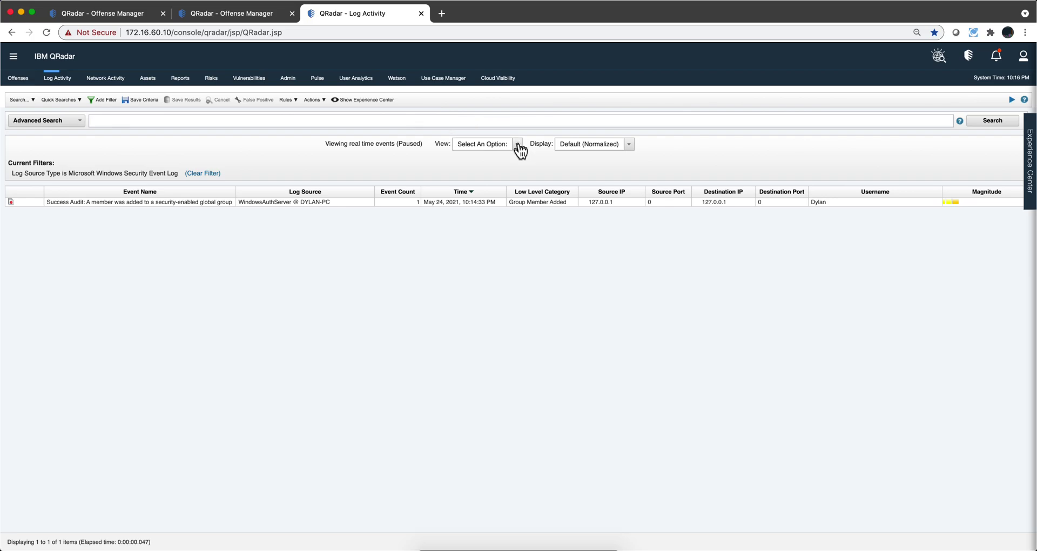
- Restart QRadar's real-time event view and, in Terminal, run /opt/qradar/bin/logrun.pl -f UserAccountCreated.log 1 to replay the account creation log
{"action": "left_click", "coordinate": [517, 145]}
{"action": "left_click", "coordinate": [515, 165]}
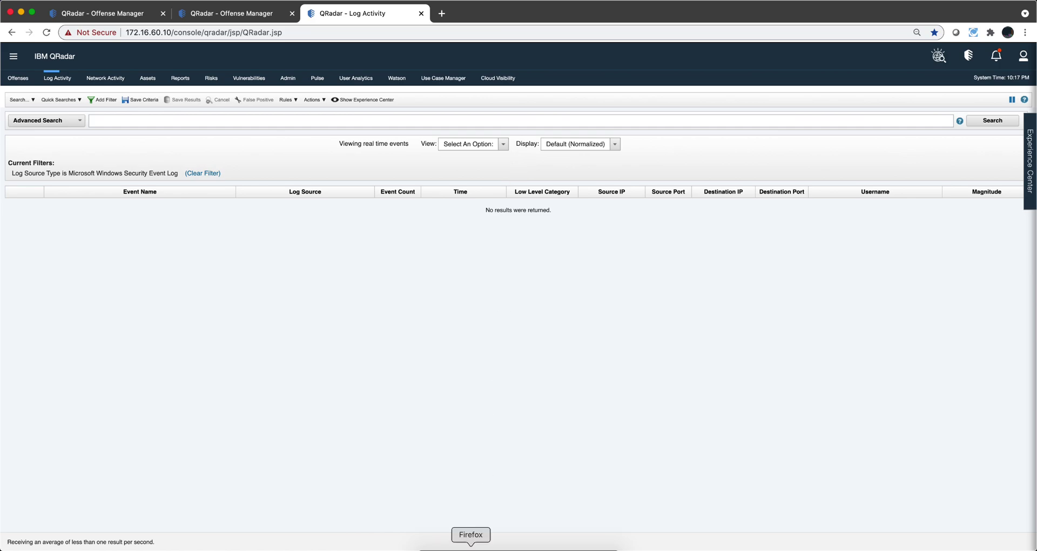
{"action": "left_click", "coordinate": [486, 547]}
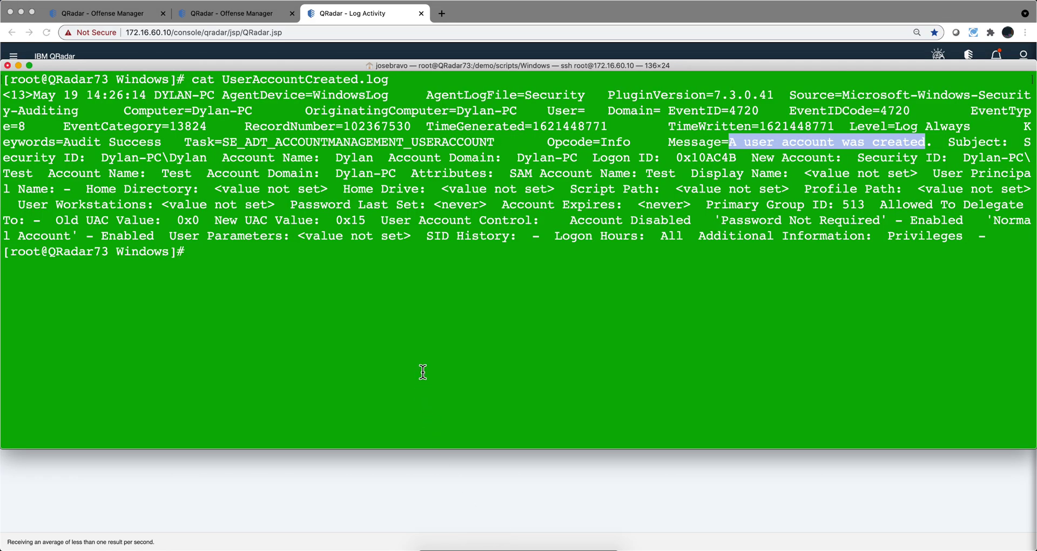
{"action": "key", "text": "Up"}
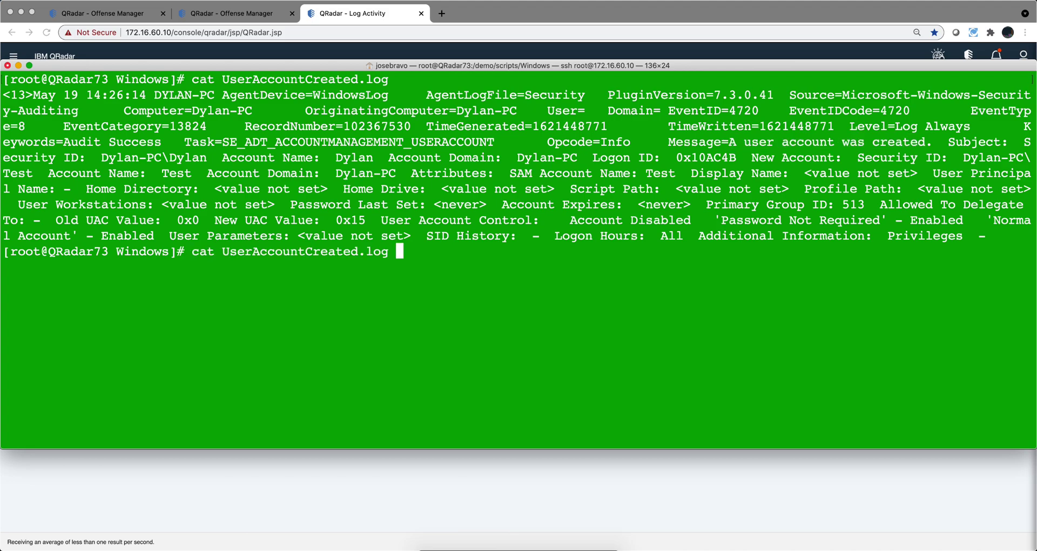
{"action": "key", "text": "Up"}
{"action": "key", "text": "Up"}
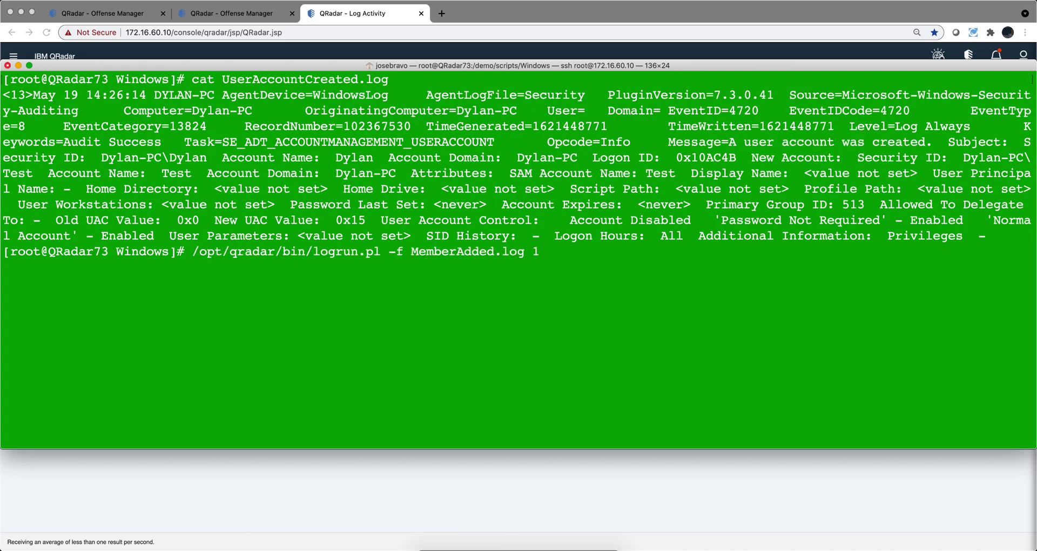
{"action": "key", "text": "BackSpace"}
{"action": "key", "text": "BackSpace"}
{"action": "key", "text": "BackSpace"}
{"action": "key", "text": "BackSpace"}
{"action": "key", "text": "BackSpace"}
{"action": "key", "text": "BackSpace"}
{"action": "key", "text": "BackSpace"}
{"action": "key", "text": "BackSpace"}
{"action": "key", "text": "BackSpace"}
{"action": "key", "text": "BackSpace"}
{"action": "key", "text": "BackSpace"}
{"action": "key", "text": "BackSpace"}
{"action": "key", "text": "BackSpace"}
{"action": "key", "text": "BackSpace"}
{"action": "key", "text": "BackSpace"}
{"action": "key", "text": "BackSpace"}
{"action": "key", "text": "BackSpace"}
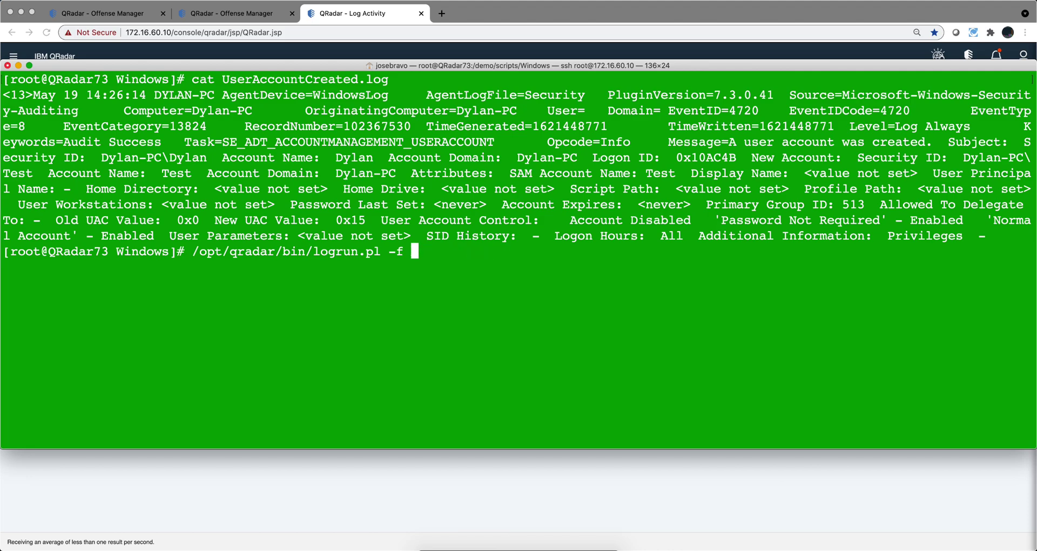
{"action": "type", "text": "U"}
{"action": "key", "text": "Tab"}
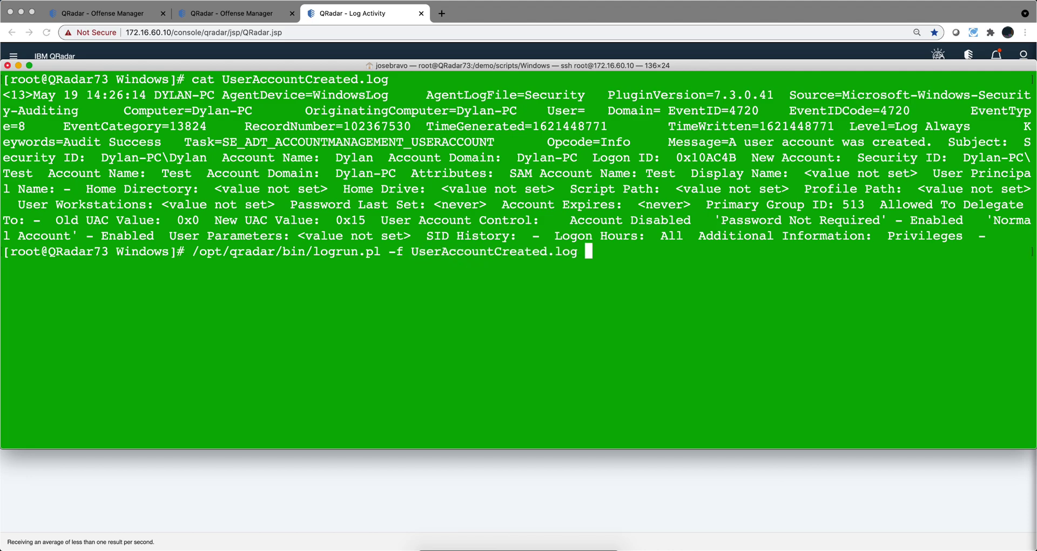
{"action": "type", "text": "1"}
{"action": "key", "text": "Return"}
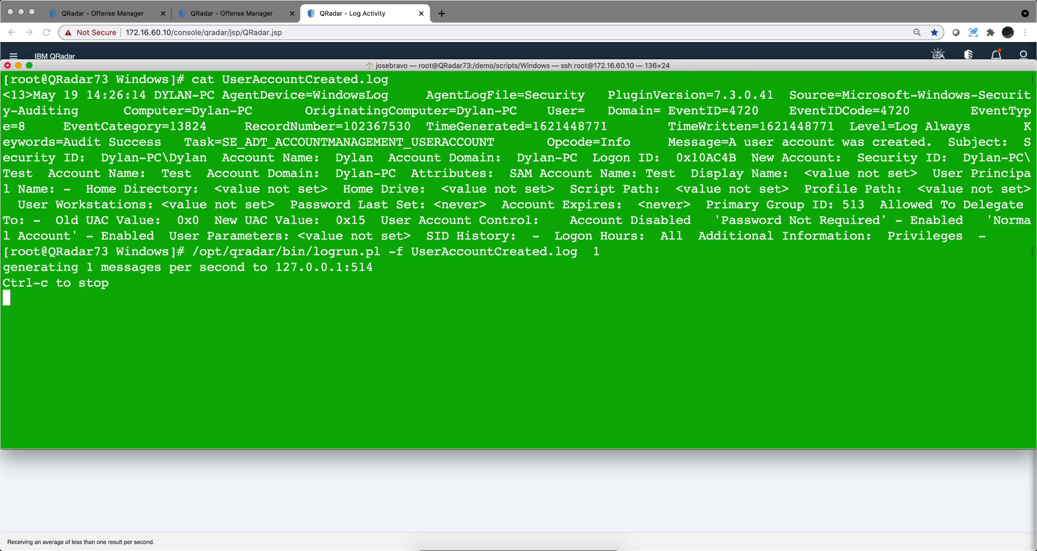
- Switch back to QRadar's Log Activity, pause the event stream, and open the details of the user account creation event
{"action": "left_click", "coordinate": [364, 503]}
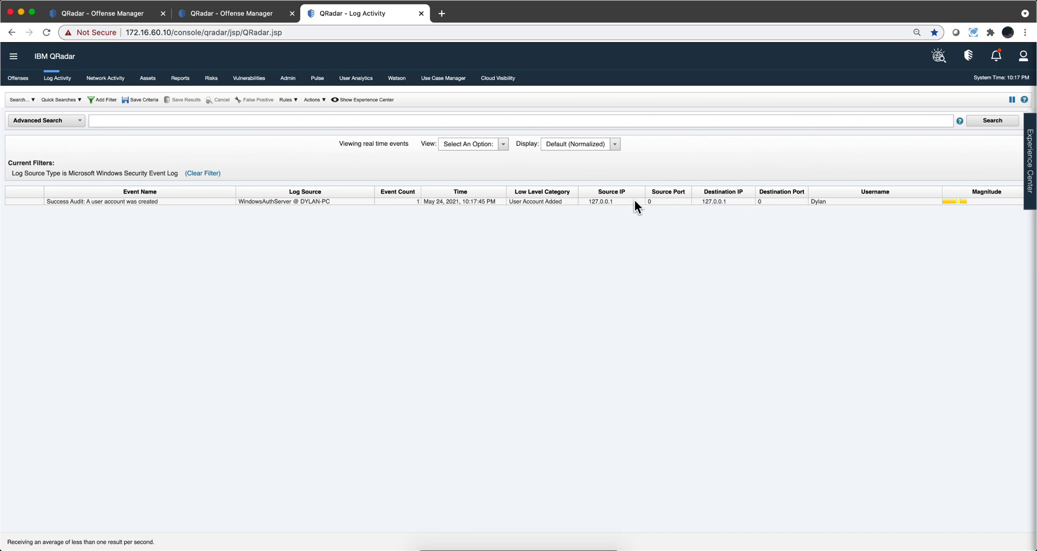
{"action": "left_click", "coordinate": [1012, 100]}
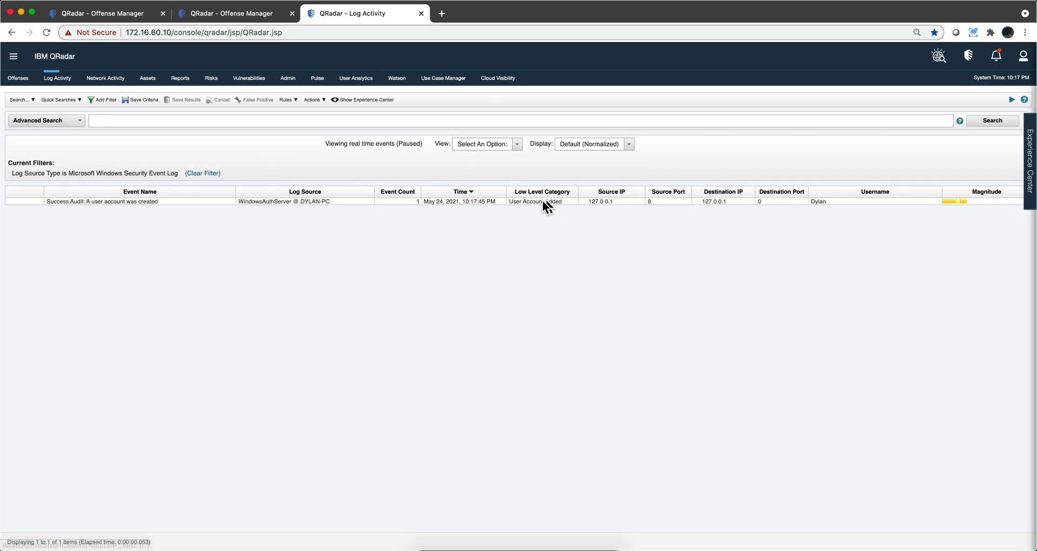
{"action": "left_click", "coordinate": [537, 202]}
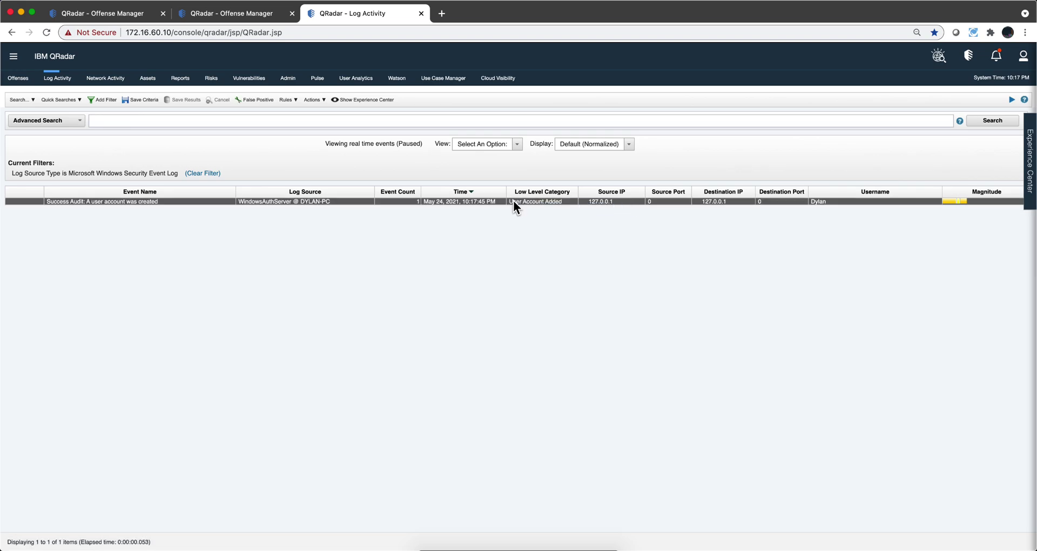
{"action": "double_click", "coordinate": [513, 202]}
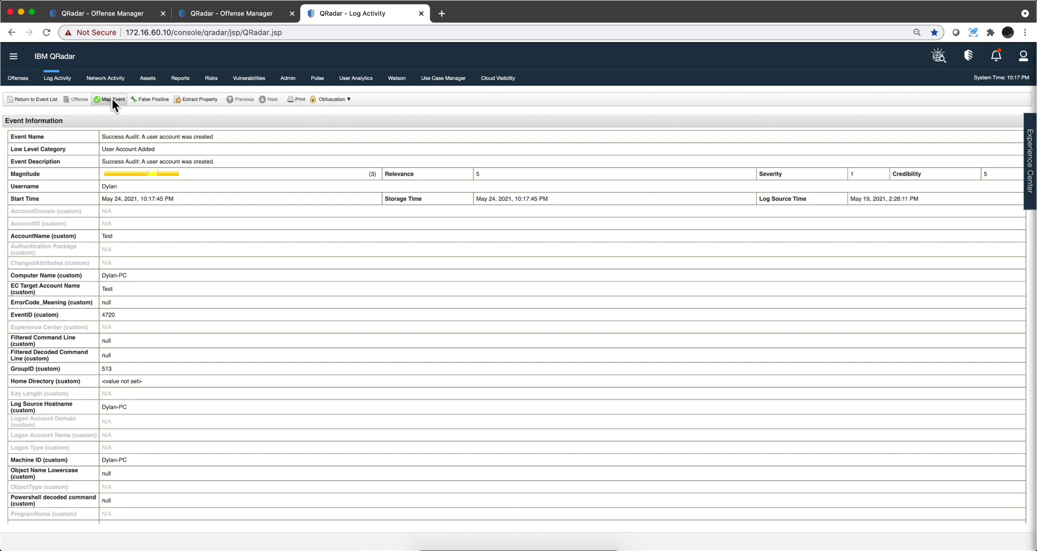
- Inspect the event's high-level and low-level categories in its event mapping window, and close the window without changes
{"action": "left_click", "coordinate": [112, 99]}
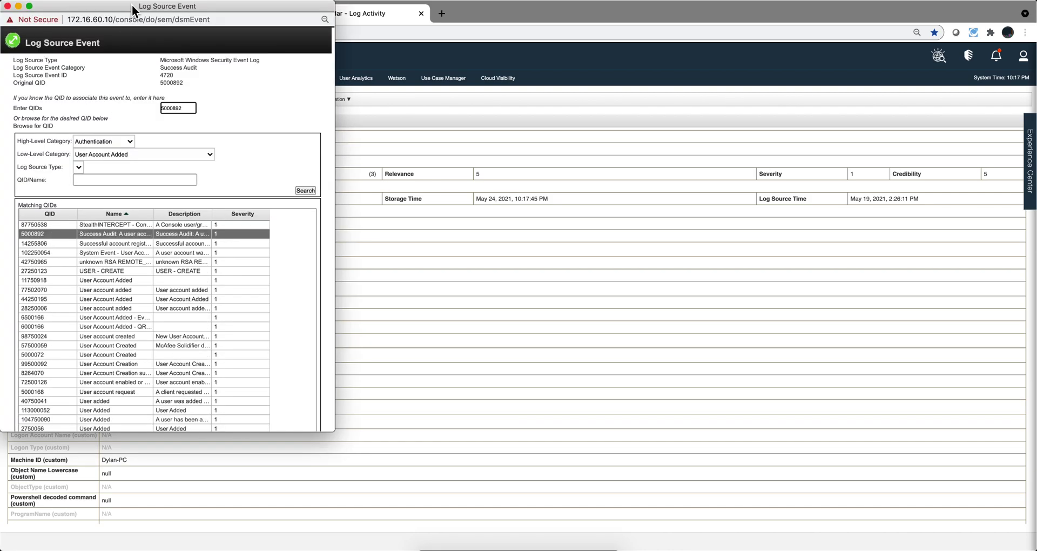
{"action": "left_click_drag", "start_coordinate": [132, 5], "coordinate": [426, 92]}
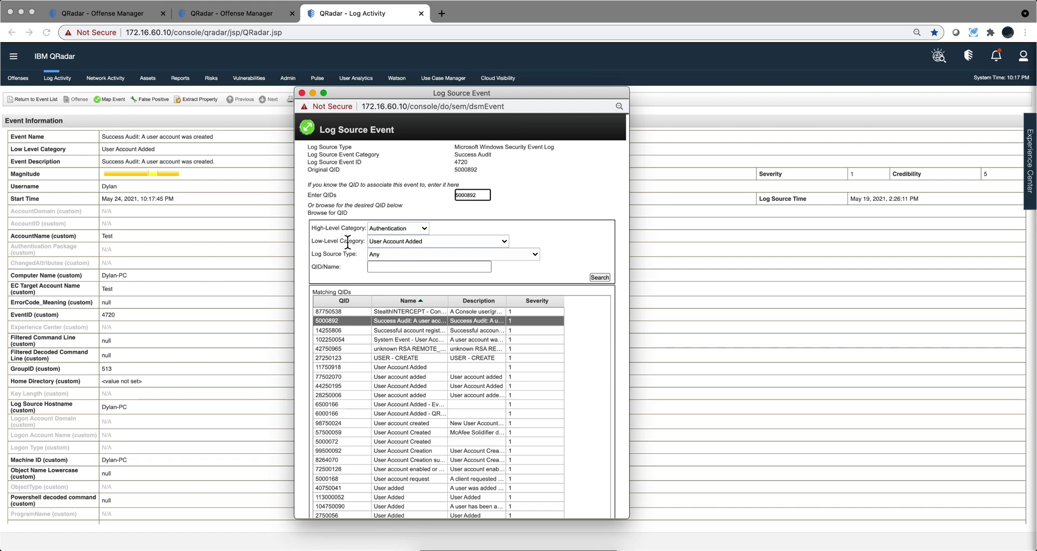
{"action": "left_click", "coordinate": [400, 239]}
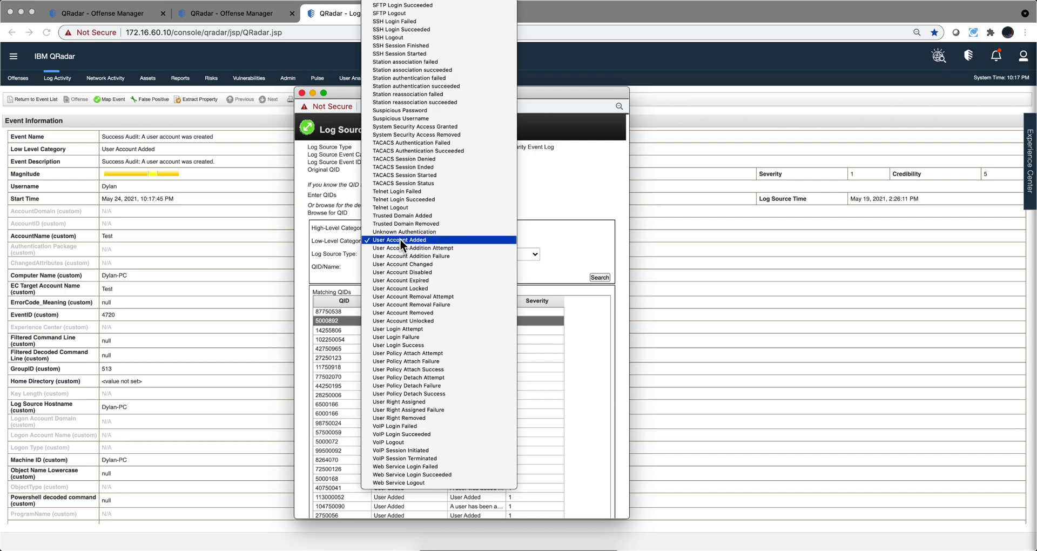
{"action": "left_click", "coordinate": [400, 239]}
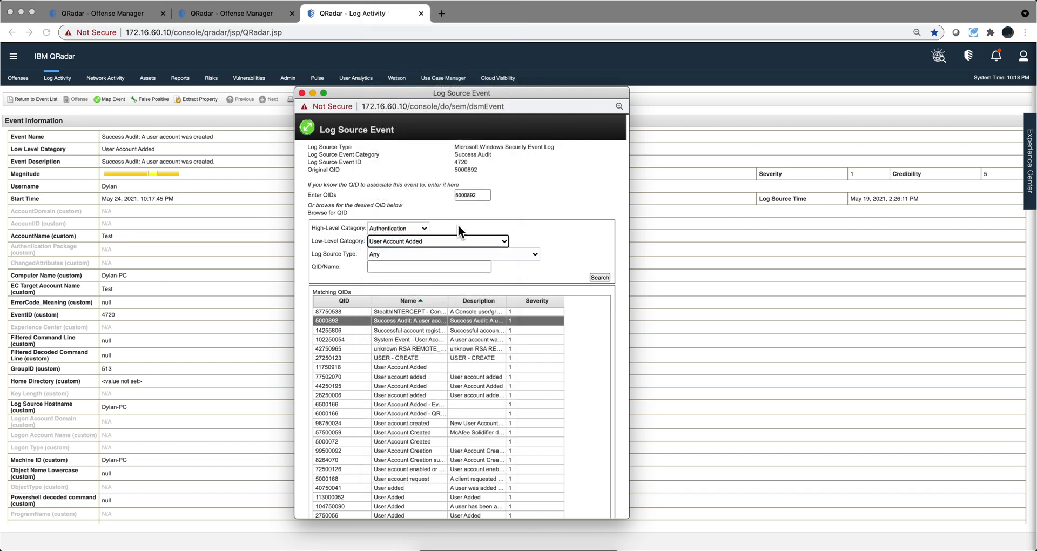
{"action": "left_click", "coordinate": [303, 93]}
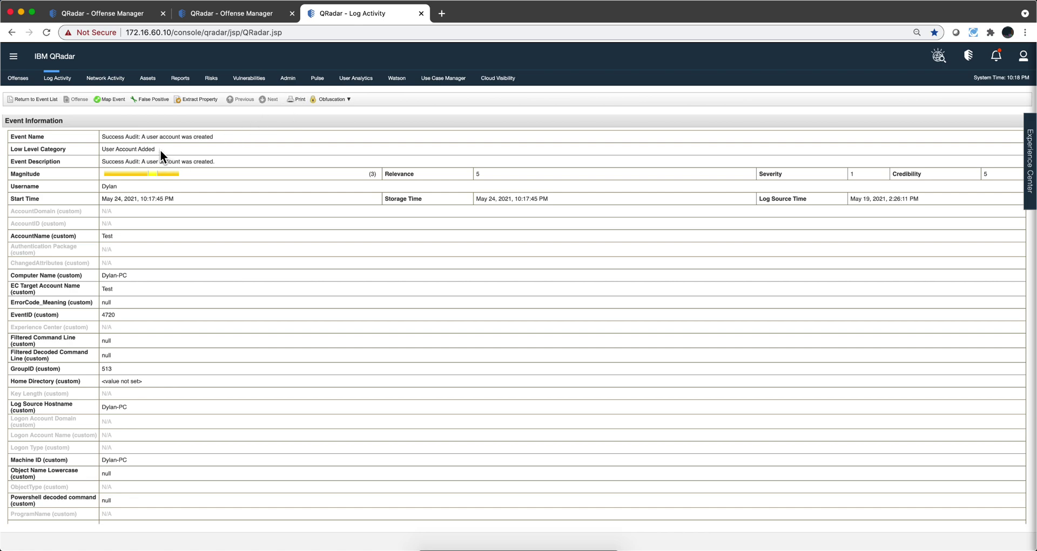
- Copy the event's low-level category text, User Account Added, and switch to the browser tab with the rules list
{"action": "left_click_drag", "start_coordinate": [160, 150], "coordinate": [103, 150]}
{"action": "key", "text": "super+c"}
{"action": "left_click", "coordinate": [167, 144]}
{"action": "key", "text": "ctrl+shift+Tab"}
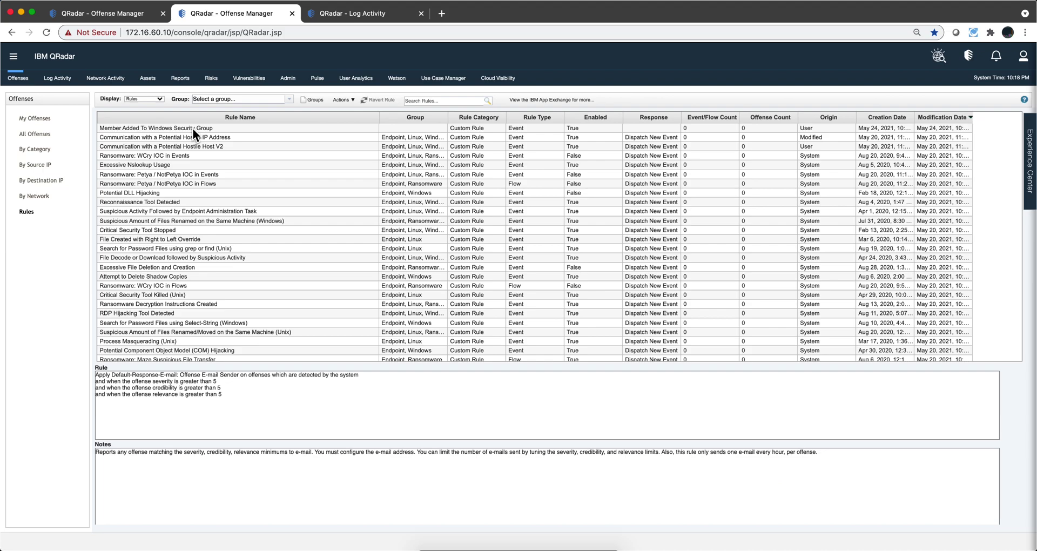
- Duplicate the Member Added To Windows Security Group rule under the name Windows User Account Added
{"action": "left_click", "coordinate": [192, 128]}
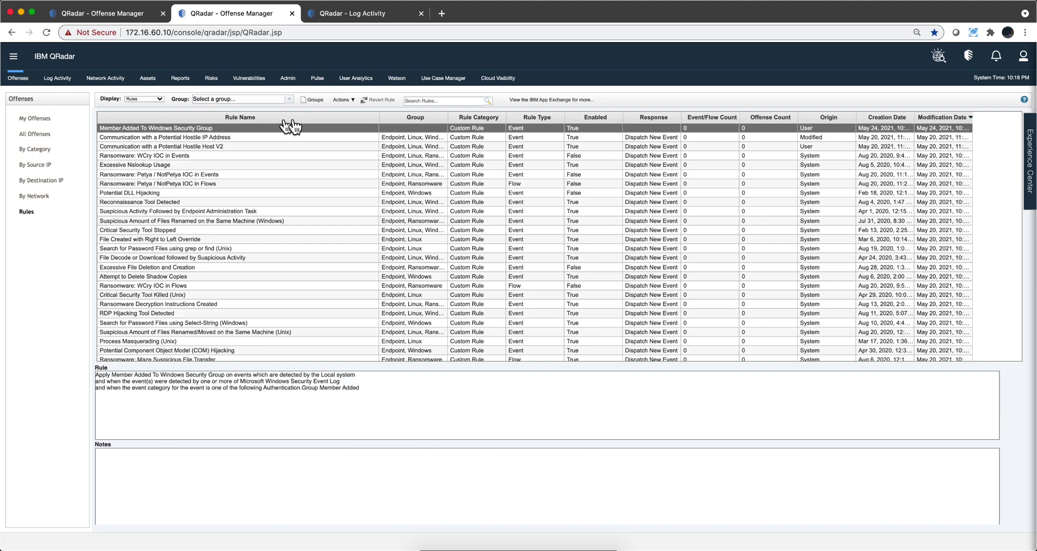
{"action": "left_click", "coordinate": [339, 99]}
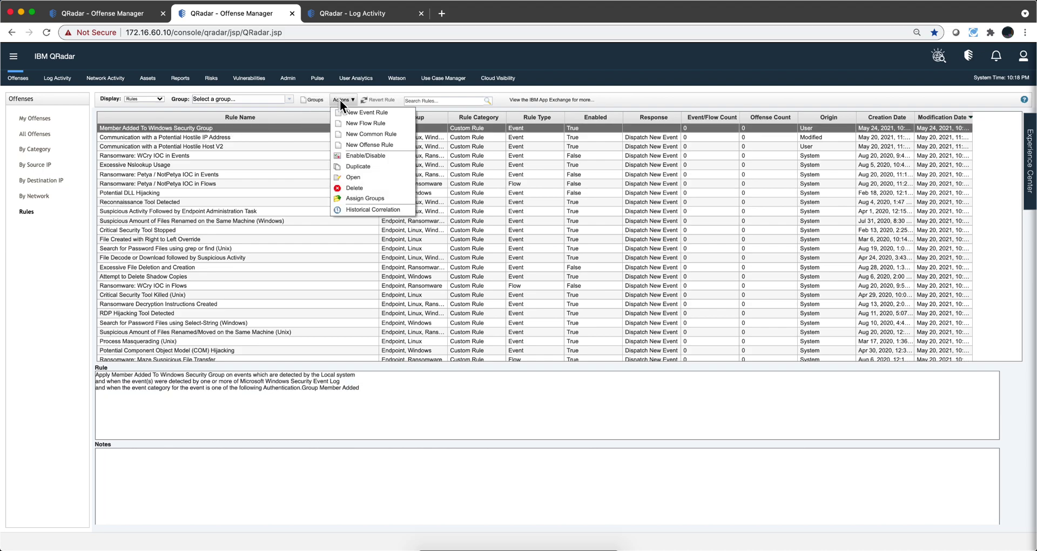
{"action": "left_click", "coordinate": [352, 168]}
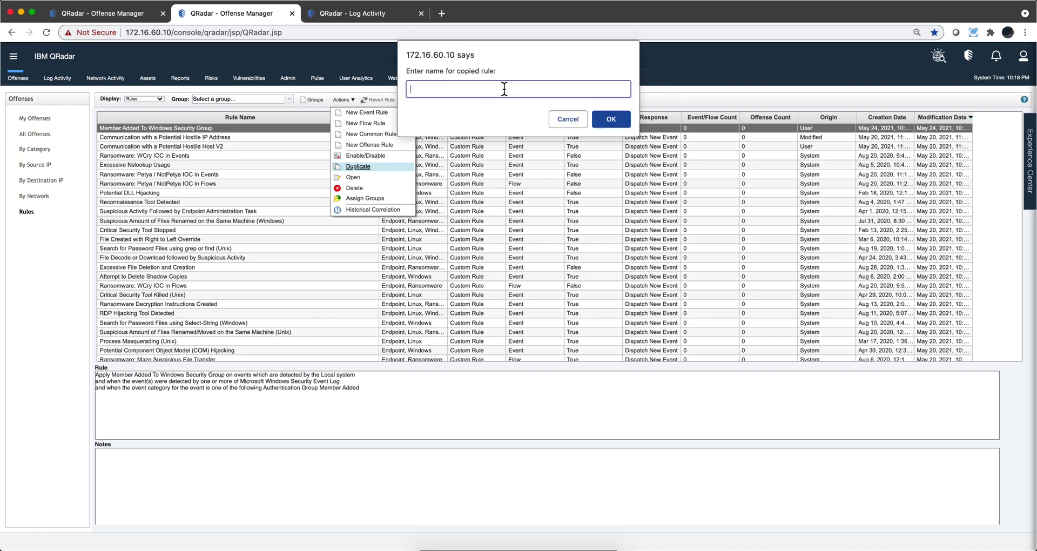
{"action": "key", "text": "super+v"}
{"action": "left_click", "coordinate": [411, 90]}
{"action": "type", "text": "Windows"}
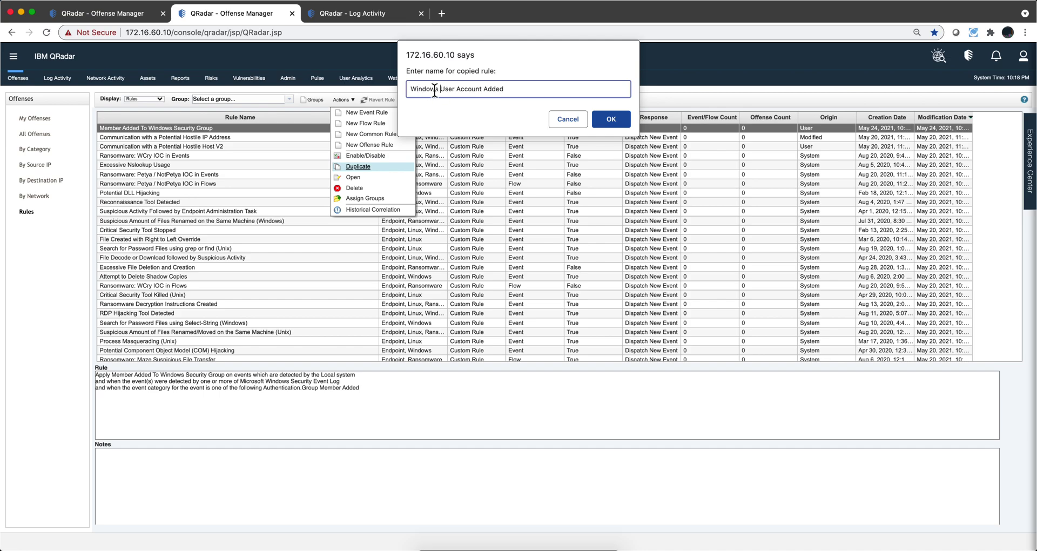
{"action": "left_click", "coordinate": [611, 119]}
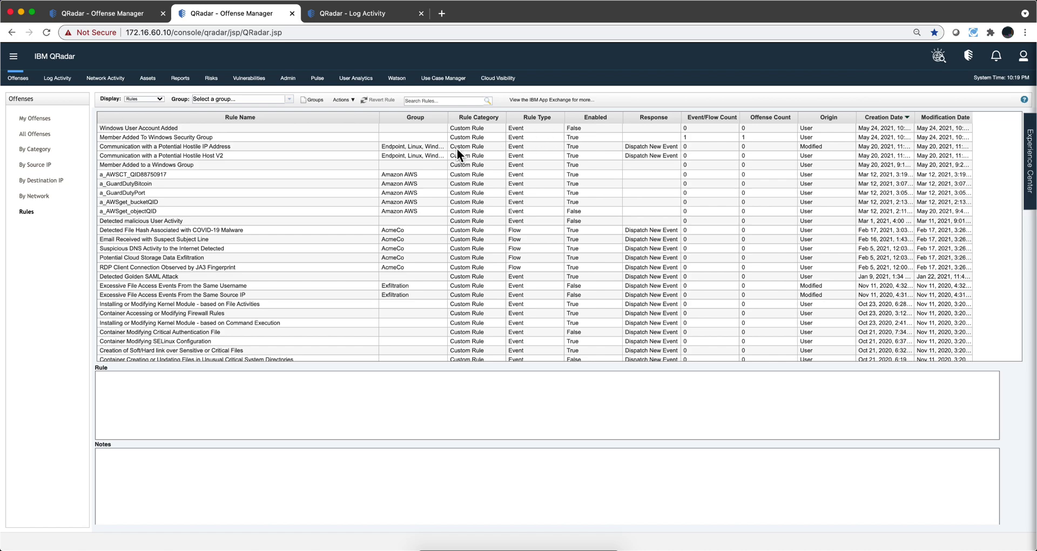
- Open the Windows User Account Added rule in the Rule Wizard and review its action, response and enable settings
{"action": "double_click", "coordinate": [426, 128]}
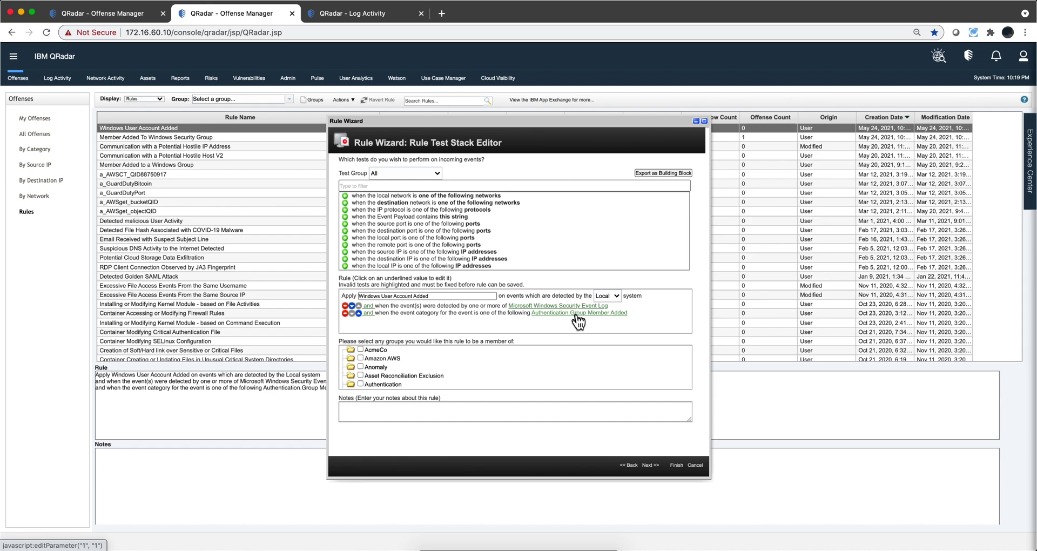
{"action": "left_click", "coordinate": [648, 466]}
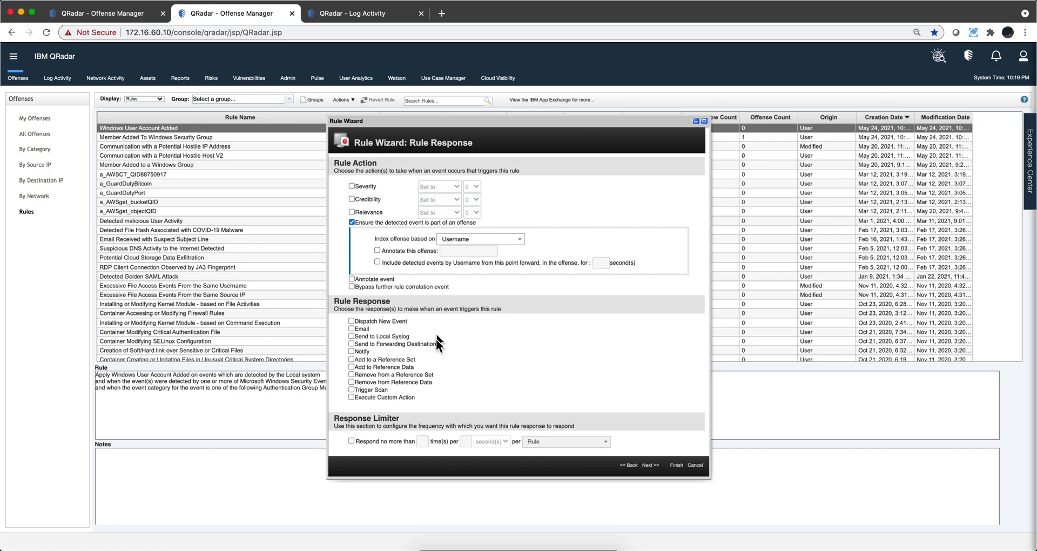
{"action": "scroll", "coordinate": [436, 351], "scroll_direction": "down", "scroll_amount": 2}
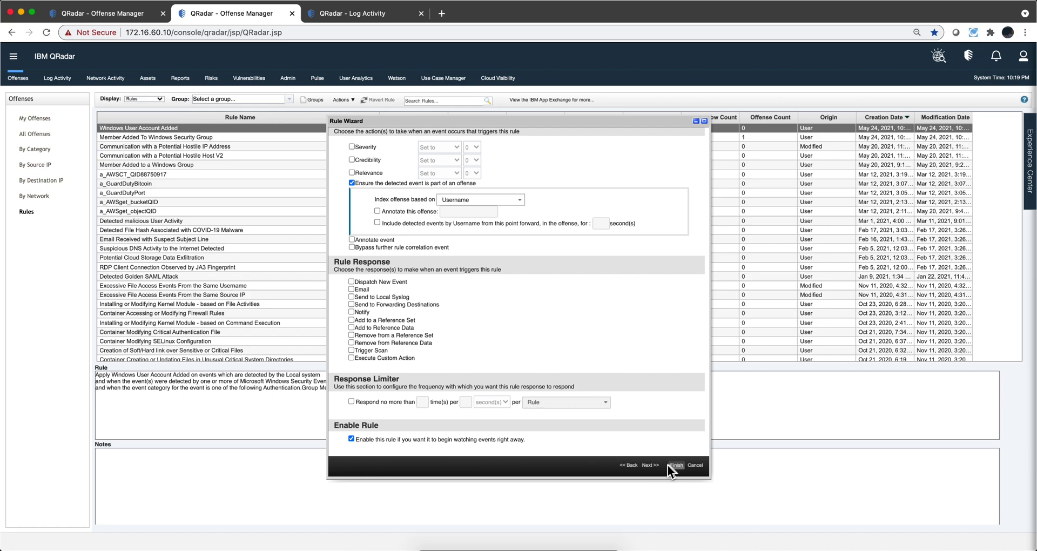
- Return to the rule's test stack and remove the event category test for Authentication.Group Member Added
{"action": "left_click", "coordinate": [628, 465]}
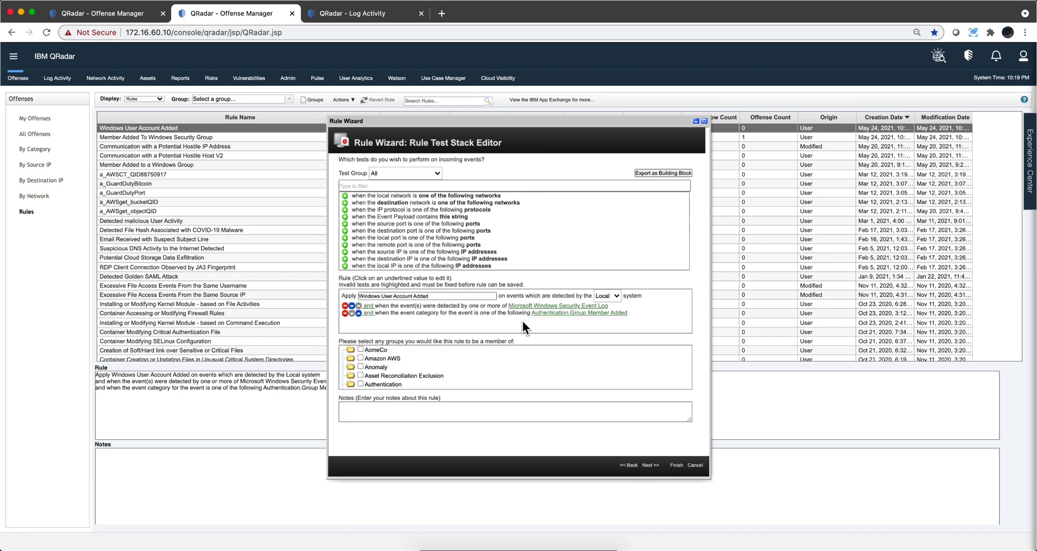
{"action": "left_click", "coordinate": [345, 313]}
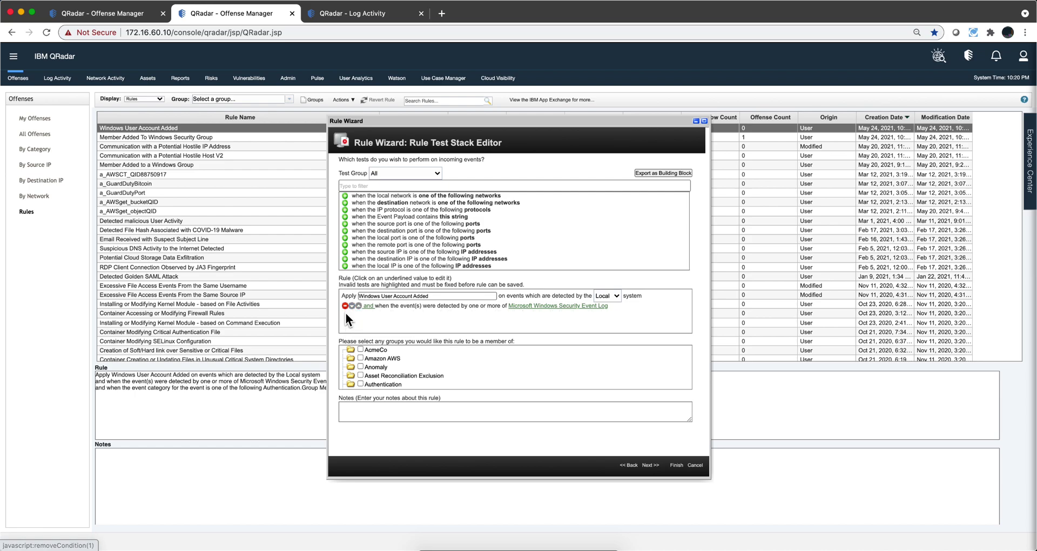
- Add the test for the event category being one of the following categories to the rule's test stack
{"action": "left_click", "coordinate": [368, 186]}
{"action": "type", "text": "cate"}
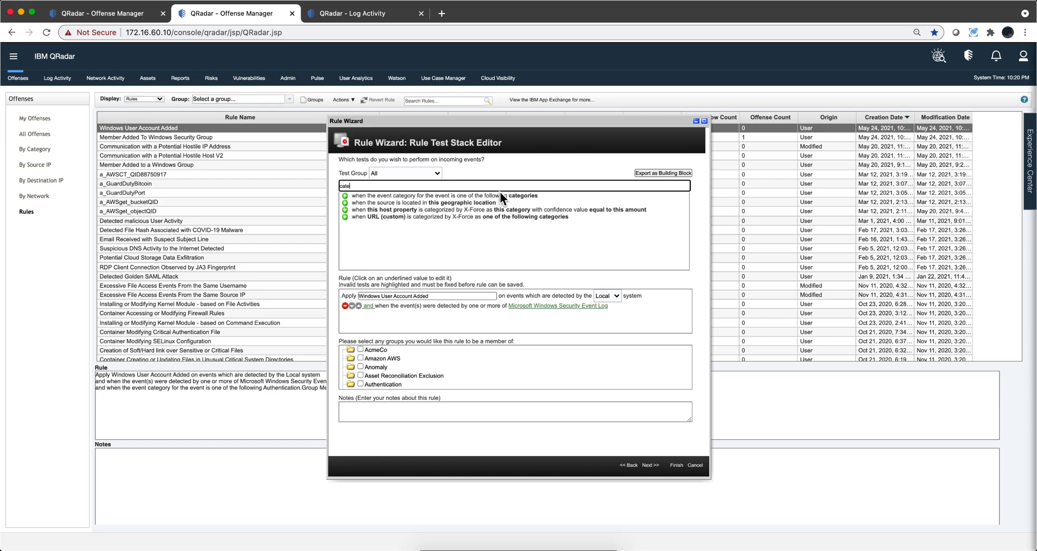
{"action": "left_click", "coordinate": [344, 196]}
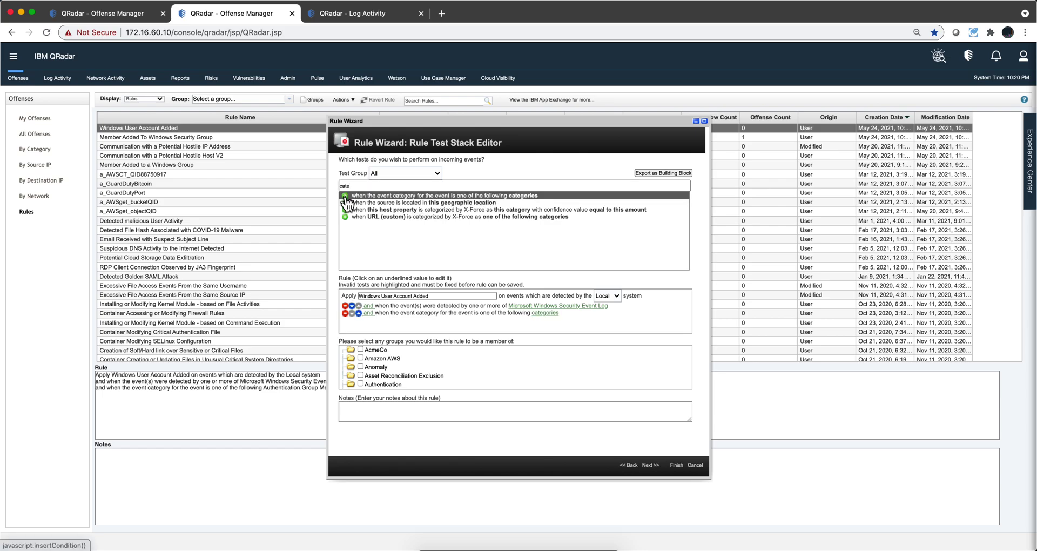
- Set the new test's category to high-level Authentication, low-level User Account Added, and finish the rule
{"action": "left_click", "coordinate": [547, 313]}
{"action": "left_click_drag", "start_coordinate": [147, 5], "coordinate": [474, 72]}
{"action": "left_click", "coordinate": [459, 120]}
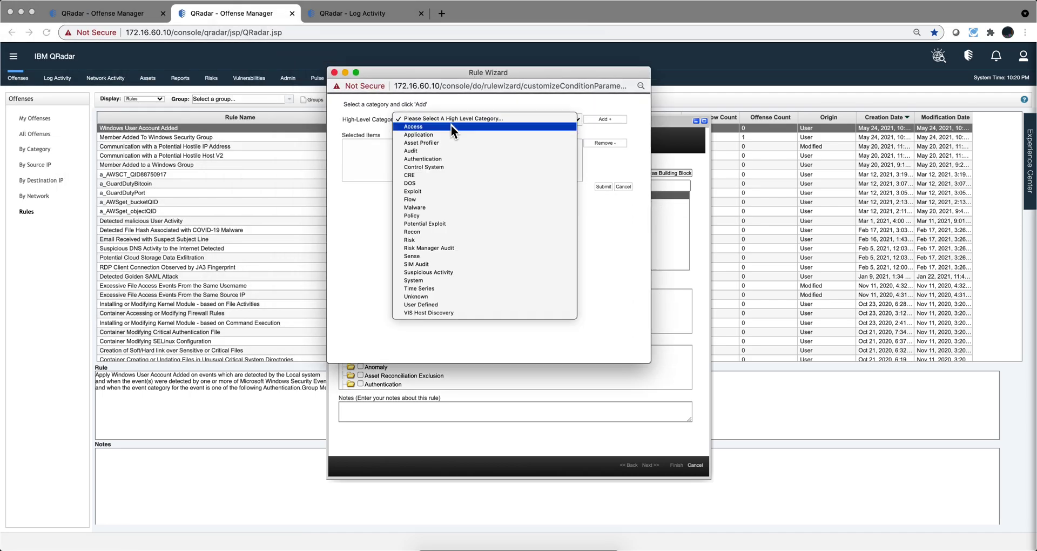
{"action": "left_click", "coordinate": [442, 160]}
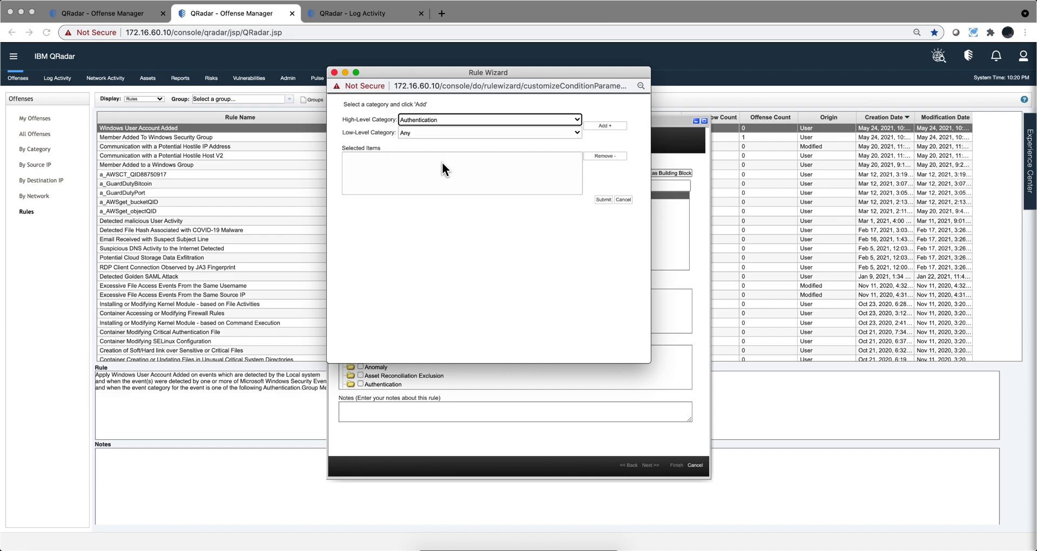
{"action": "left_click", "coordinate": [441, 133]}
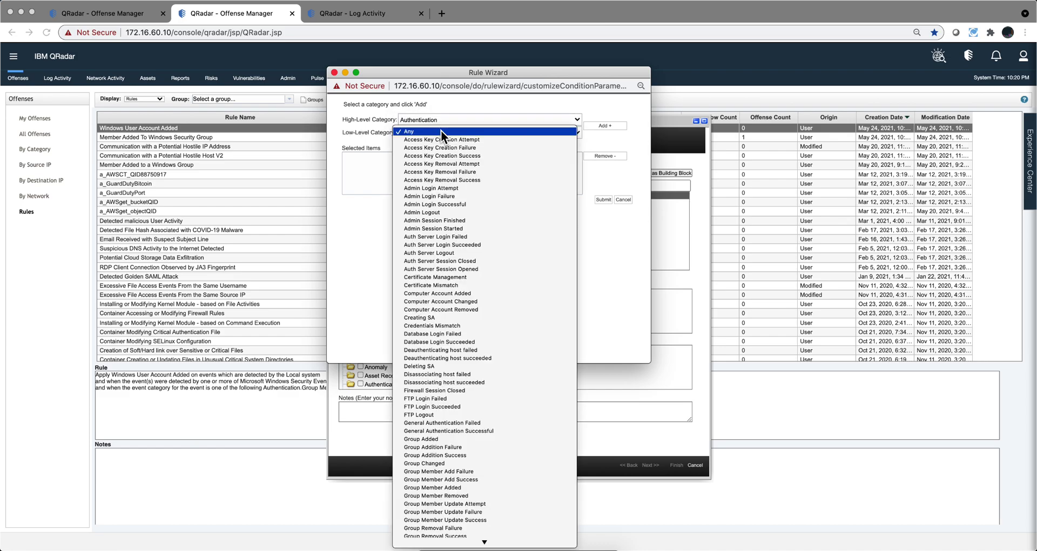
{"action": "left_click", "coordinate": [441, 131]}
{"action": "left_click", "coordinate": [469, 133]}
{"action": "scroll", "coordinate": [456, 290], "scroll_direction": "down", "scroll_amount": 20}
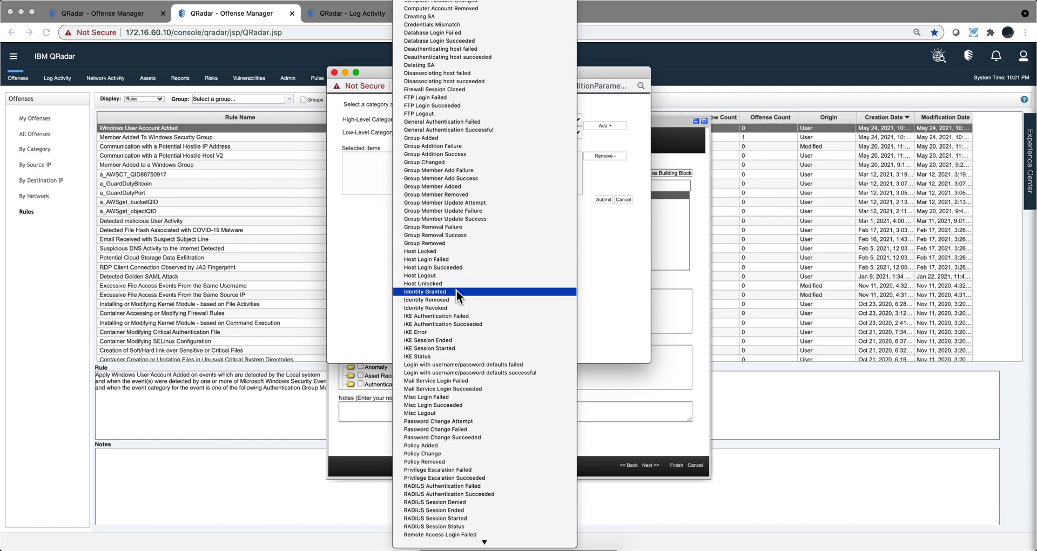
{"action": "scroll", "coordinate": [456, 295], "scroll_direction": "down", "scroll_amount": 10}
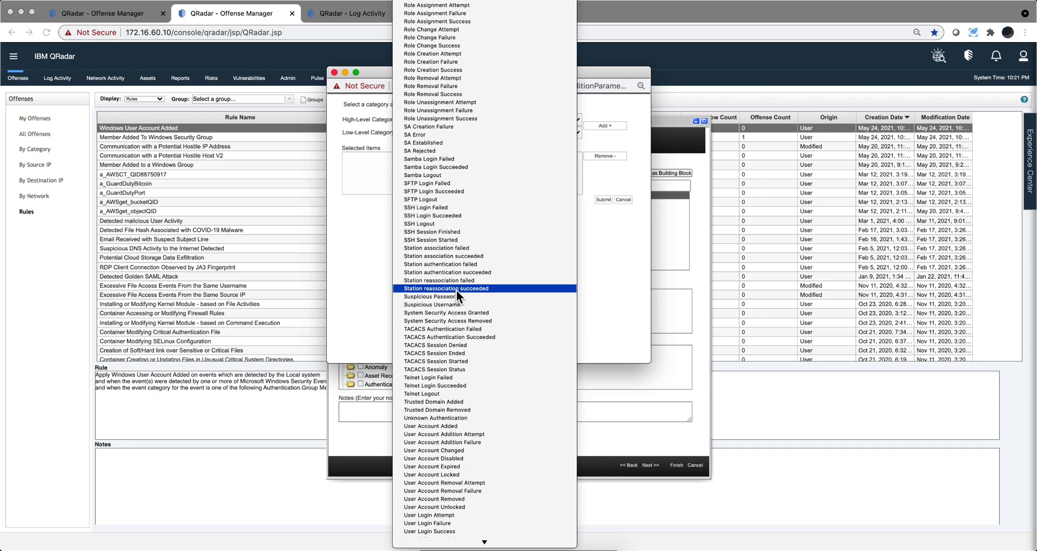
{"action": "left_click", "coordinate": [451, 425]}
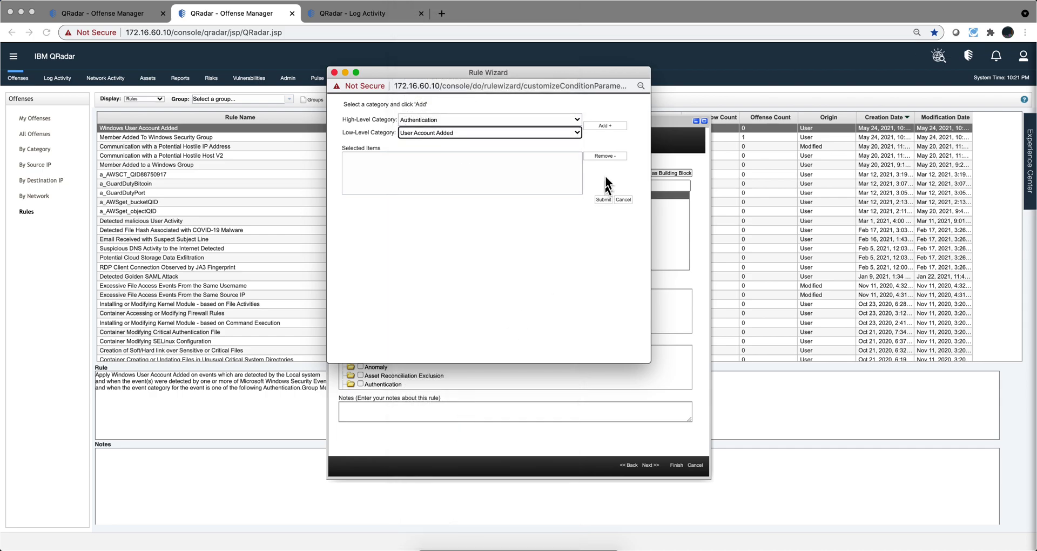
{"action": "left_click", "coordinate": [606, 126]}
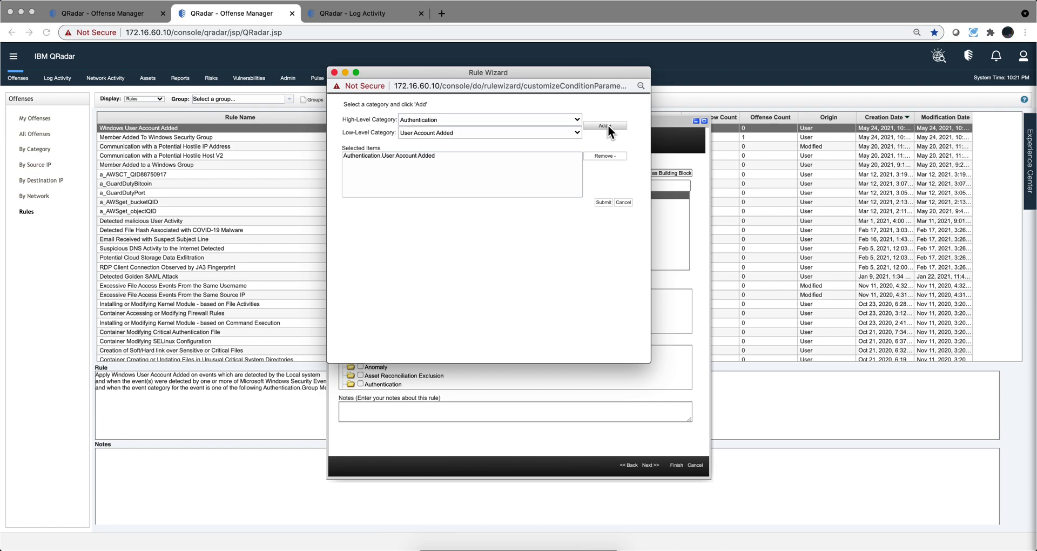
{"action": "left_click", "coordinate": [603, 202]}
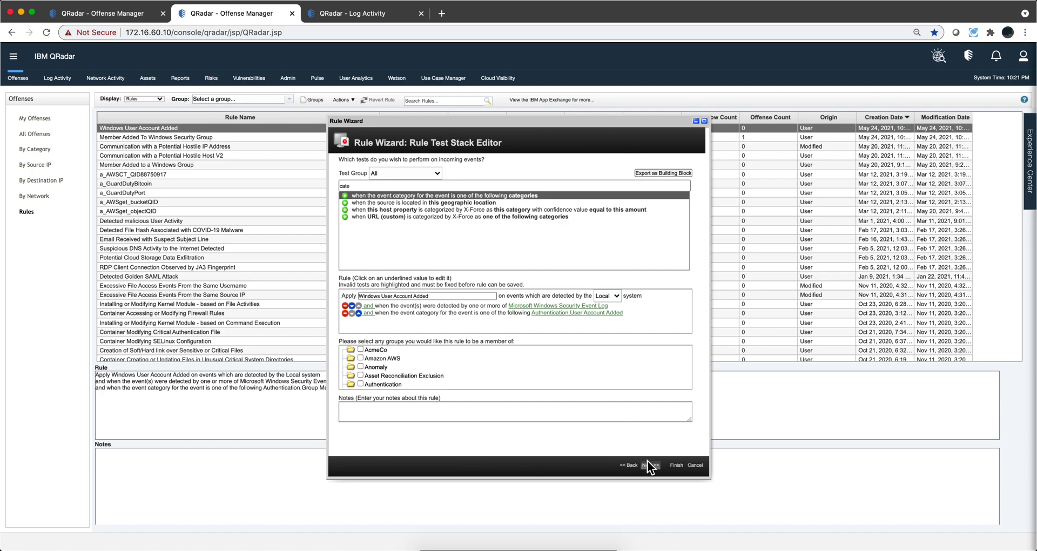
{"action": "left_click", "coordinate": [676, 465]}
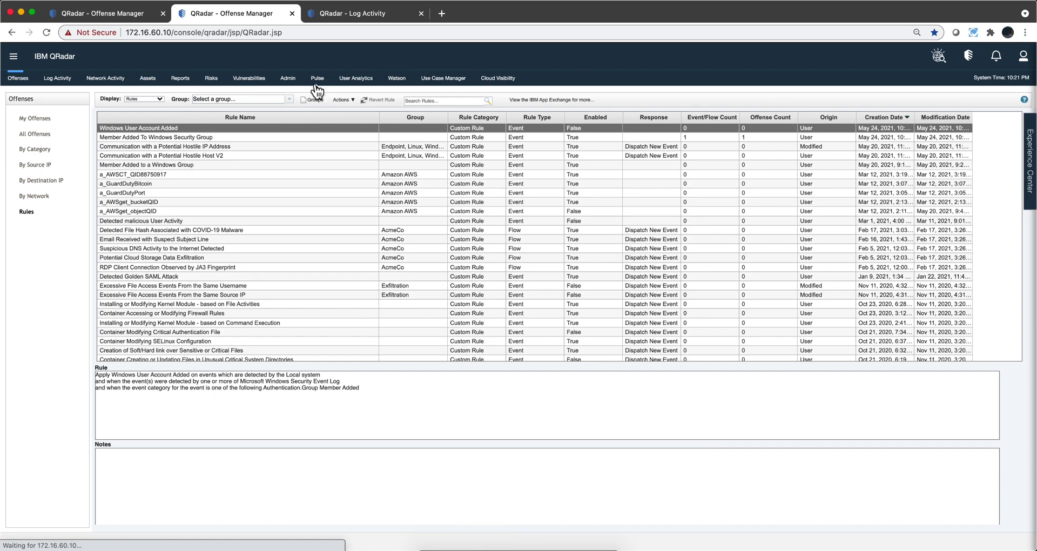
- Return to the filtered event list in Log Activity and switch its view to Real Time (streaming)
{"action": "left_click", "coordinate": [345, 12]}
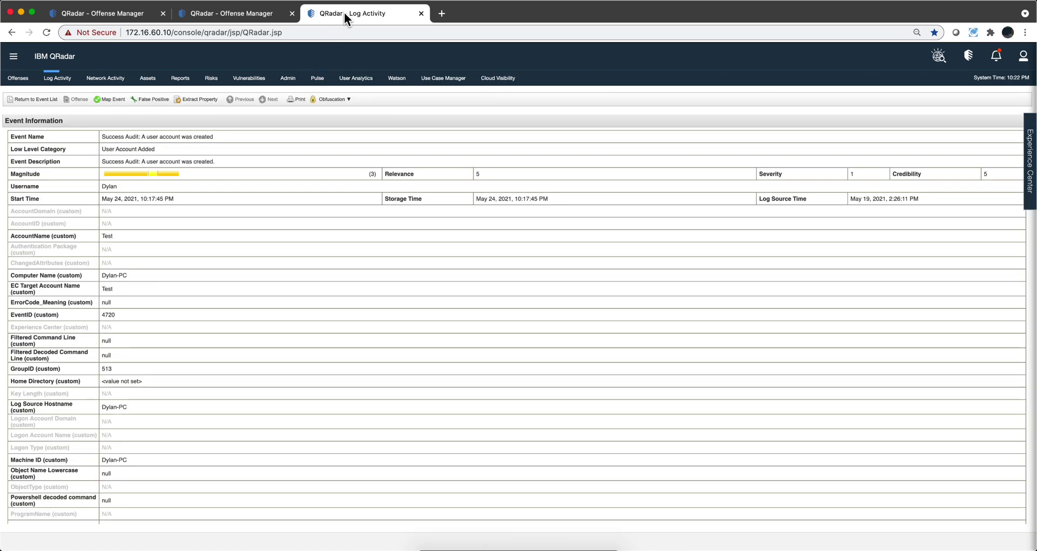
{"action": "left_click", "coordinate": [32, 99]}
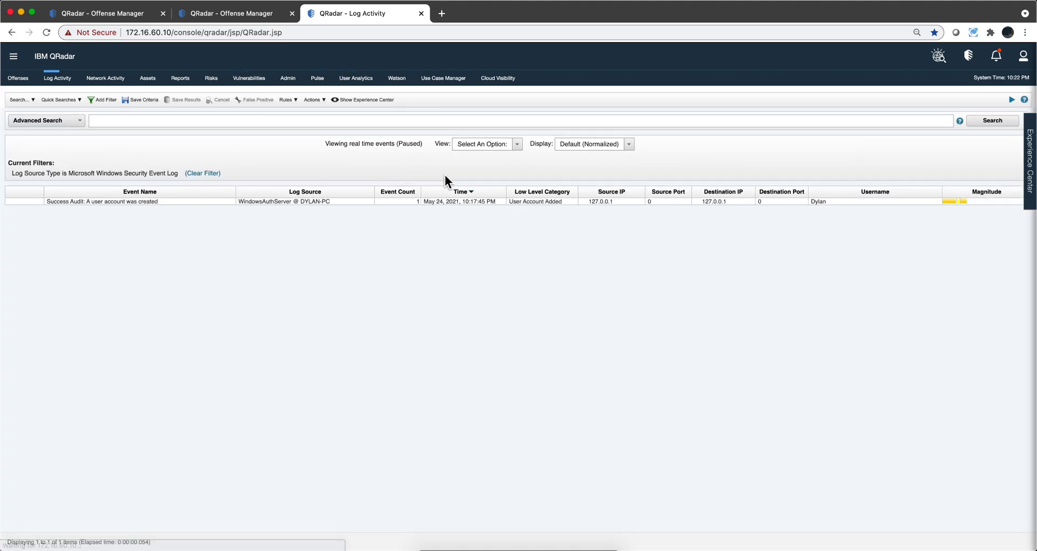
{"action": "left_click", "coordinate": [517, 145]}
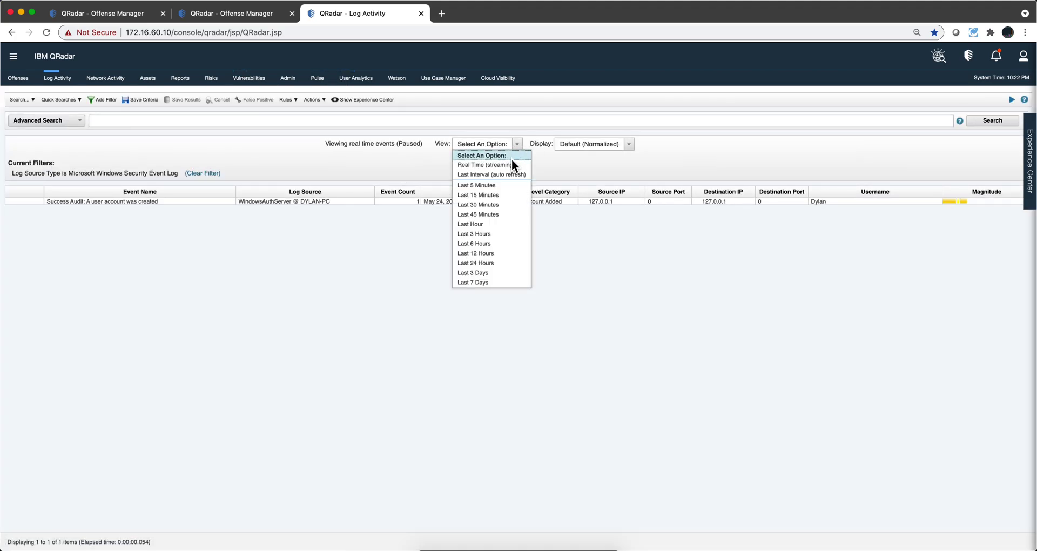
{"action": "left_click", "coordinate": [511, 162]}
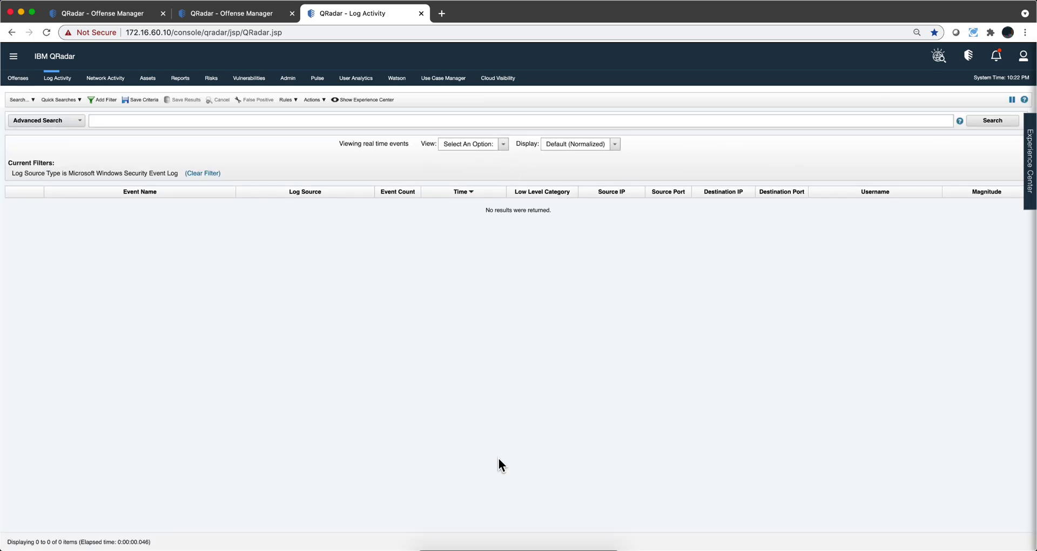
- Switch to Terminal and rerun /opt/qradar/bin/logrun.pl -f UserAccountCreated.log 1 to replay the account creation log
{"action": "left_click", "coordinate": [485, 548]}
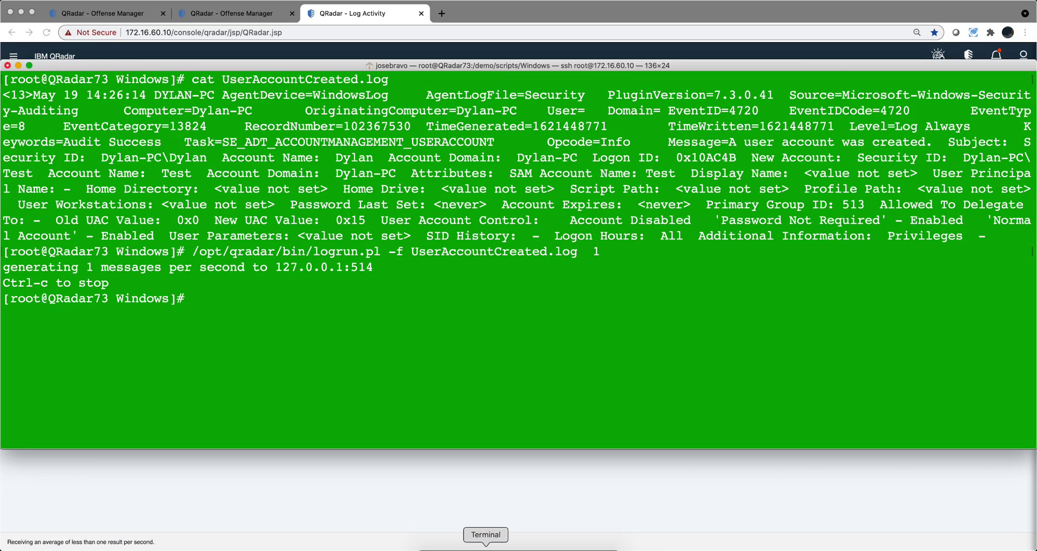
{"action": "key", "text": "Up"}
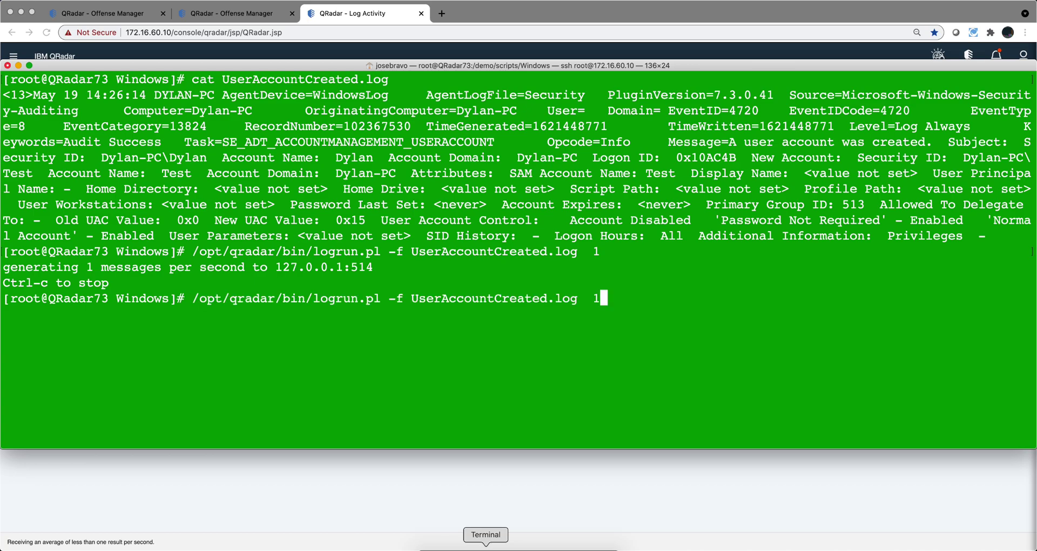
{"action": "key", "text": "Return"}
{"action": "key", "text": "ctrl+c"}
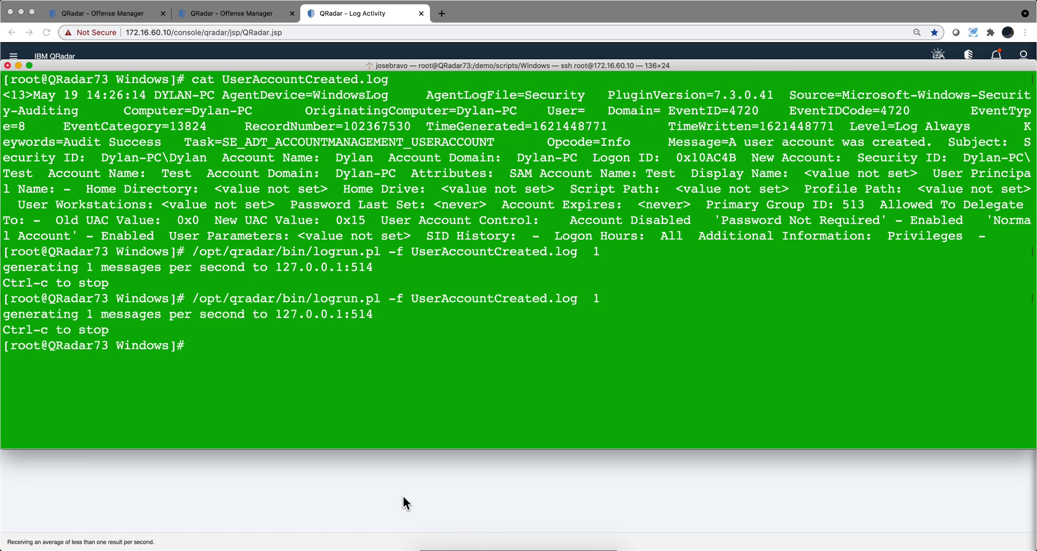
- Back in Log Activity, pause the stream and open the new user account event to examine its payload and matched custom rules
{"action": "left_click", "coordinate": [403, 496]}
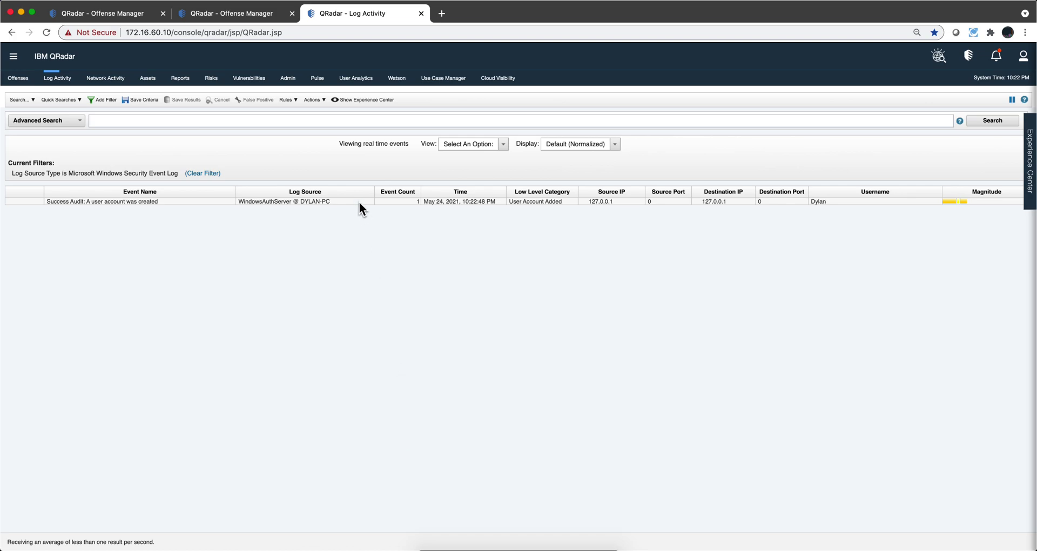
{"action": "left_click", "coordinate": [1012, 100]}
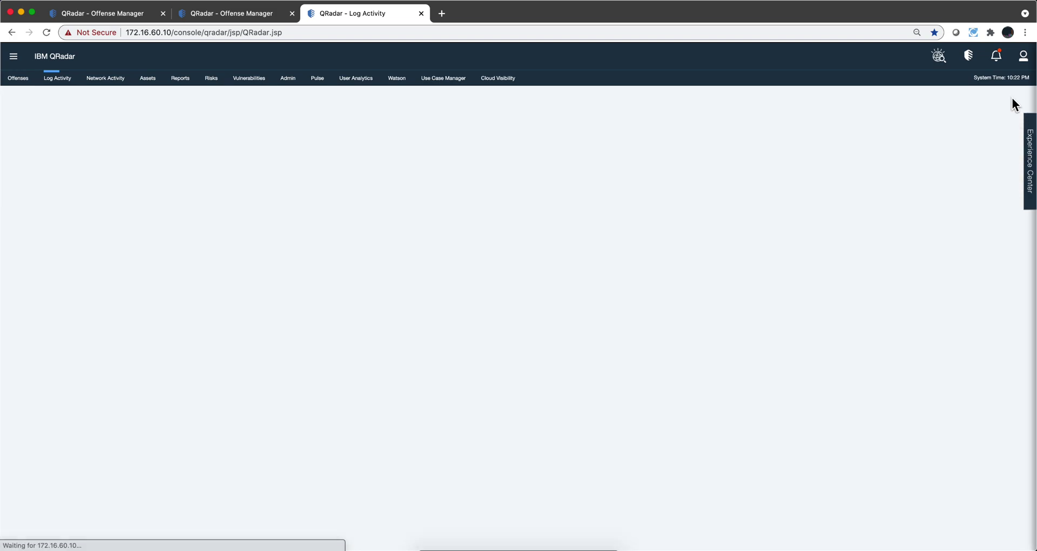
{"action": "left_click", "coordinate": [467, 203]}
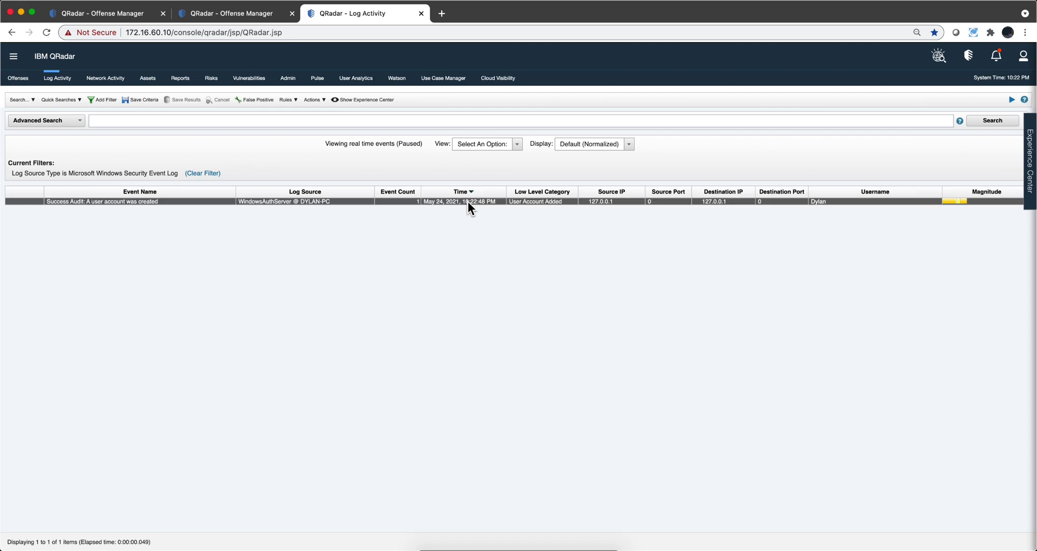
{"action": "double_click", "coordinate": [468, 202]}
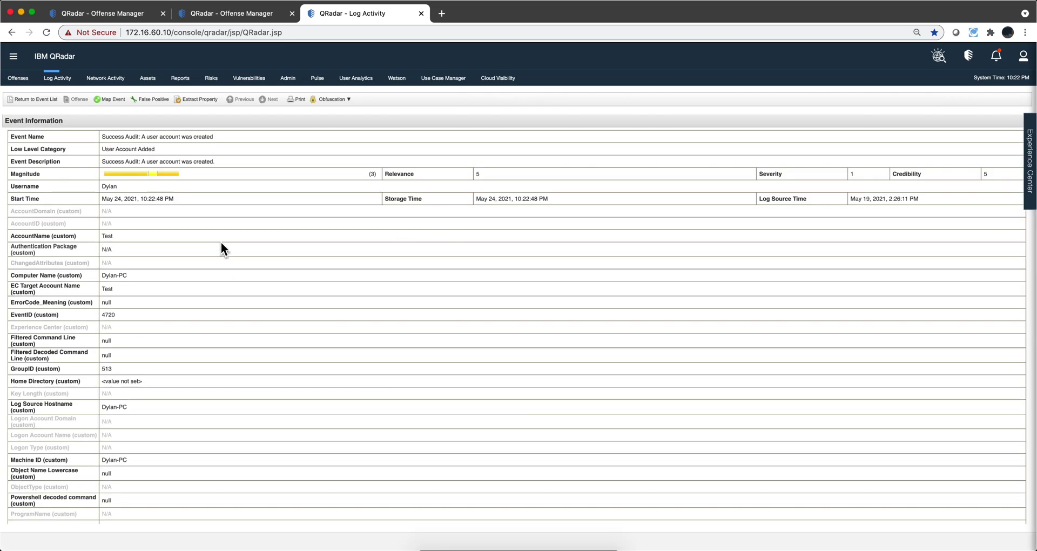
{"action": "scroll", "coordinate": [221, 238], "scroll_direction": "down", "scroll_amount": 1}
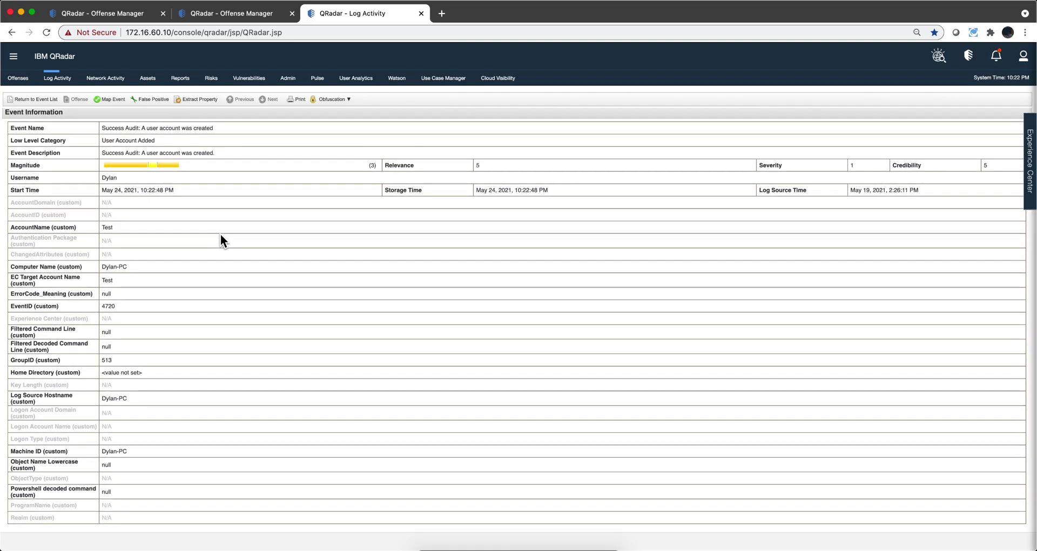
{"action": "scroll", "coordinate": [220, 234], "scroll_direction": "down", "scroll_amount": 8}
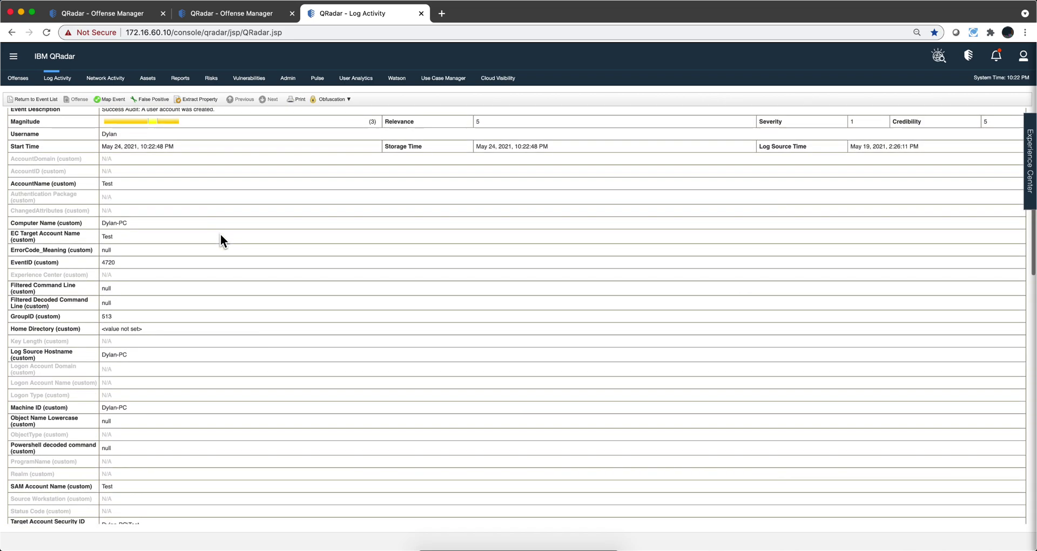
{"action": "scroll", "coordinate": [221, 234], "scroll_direction": "down", "scroll_amount": 8}
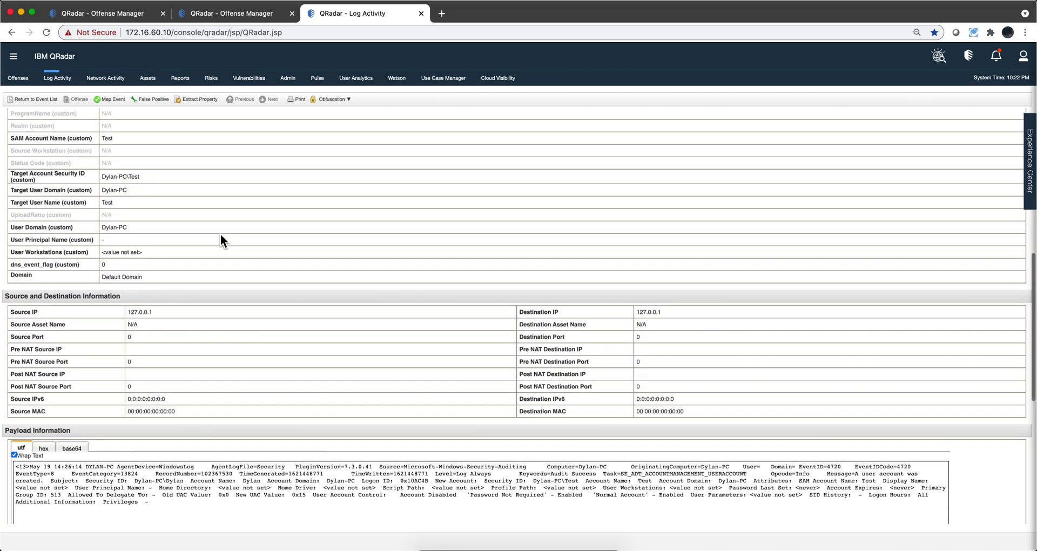
{"action": "scroll", "coordinate": [221, 235], "scroll_direction": "down", "scroll_amount": 9}
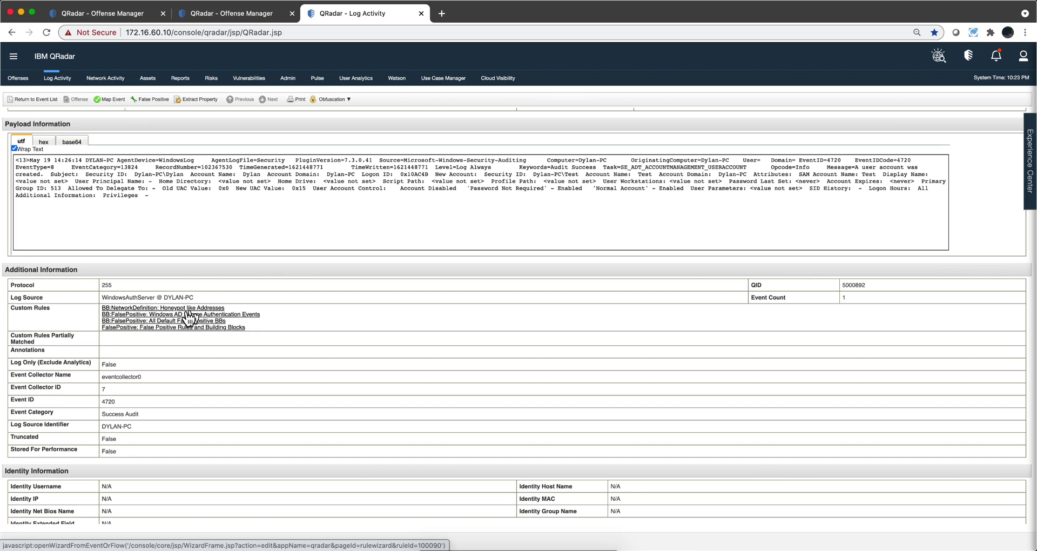
- Examine the tests of the BB:FalsePositive: Windows AD Source Authentication Events building block and close it without saving
{"action": "left_click", "coordinate": [171, 315]}
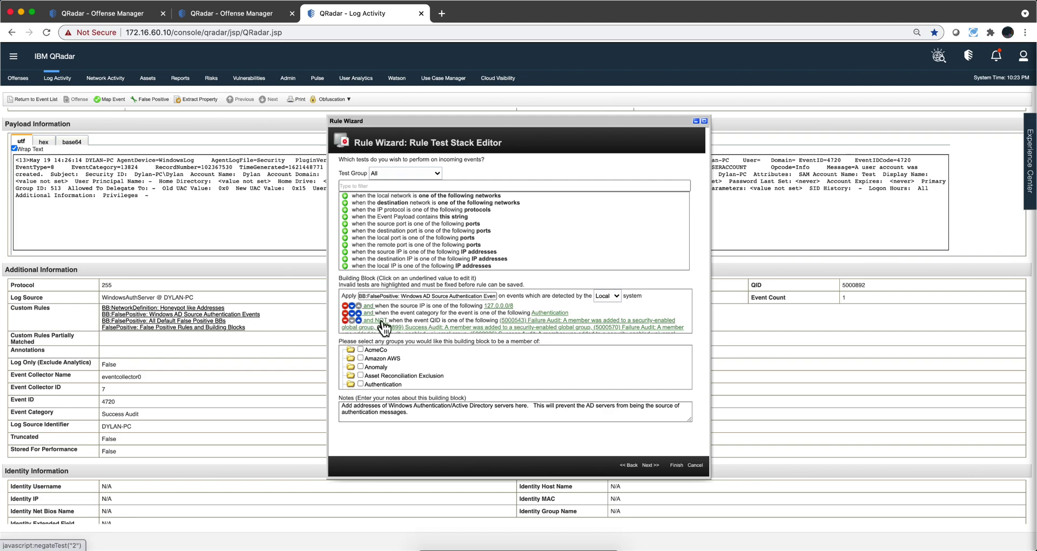
{"action": "scroll", "coordinate": [442, 313], "scroll_direction": "down", "scroll_amount": 2}
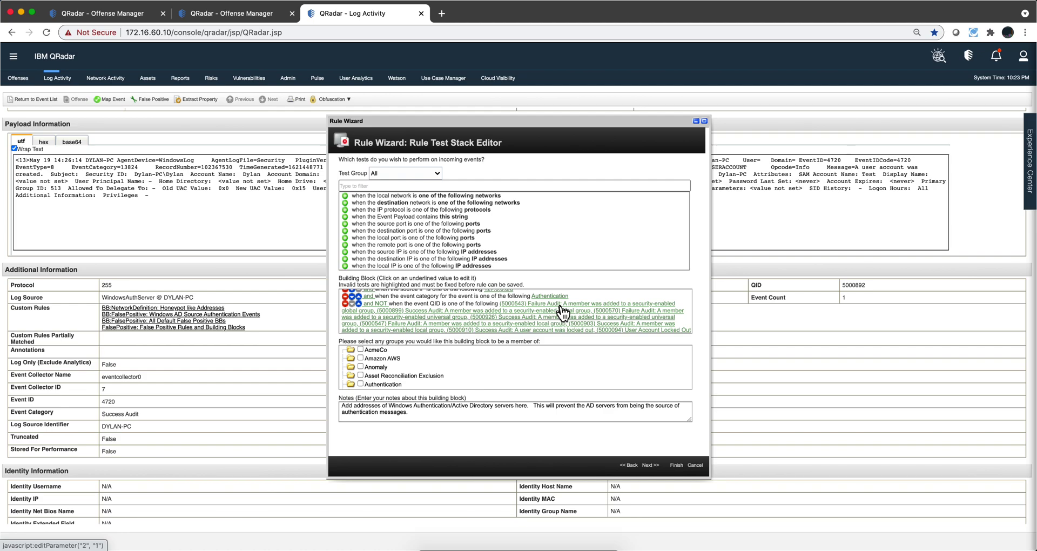
{"action": "scroll", "coordinate": [561, 312], "scroll_direction": "up", "scroll_amount": 2}
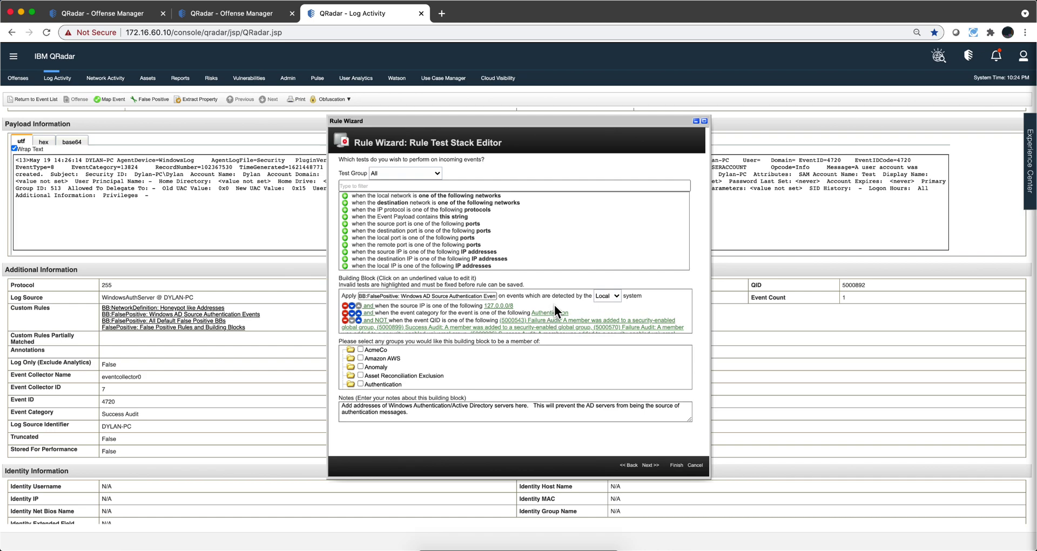
{"action": "scroll", "coordinate": [554, 306], "scroll_direction": "down", "scroll_amount": 3}
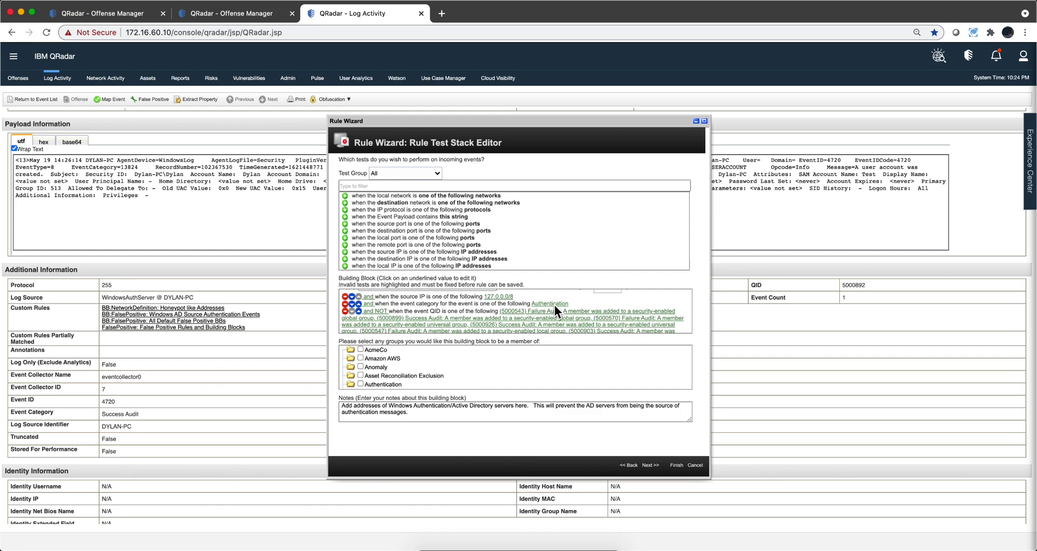
{"action": "scroll", "coordinate": [554, 305], "scroll_direction": "up", "scroll_amount": 3}
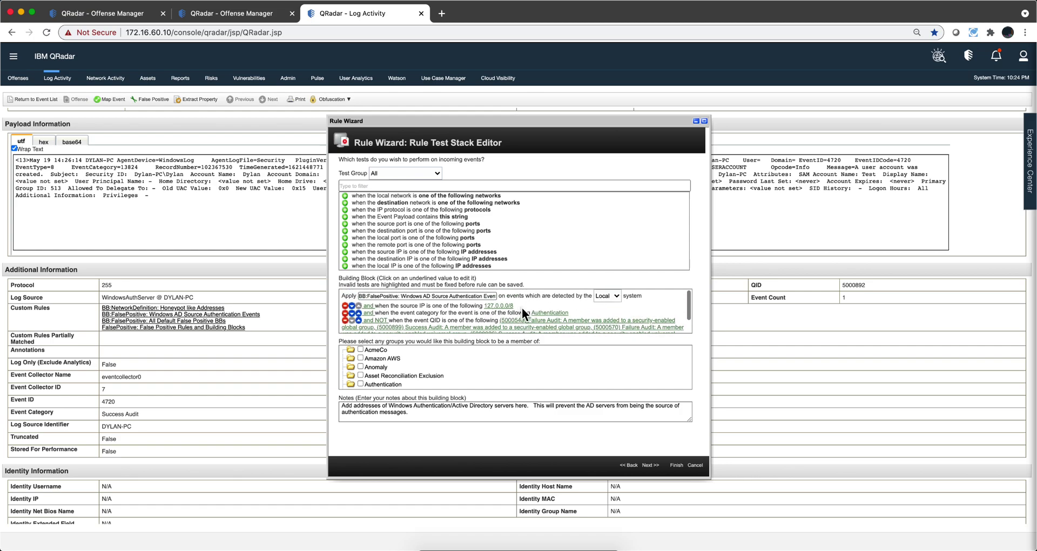
{"action": "left_click", "coordinate": [695, 465]}
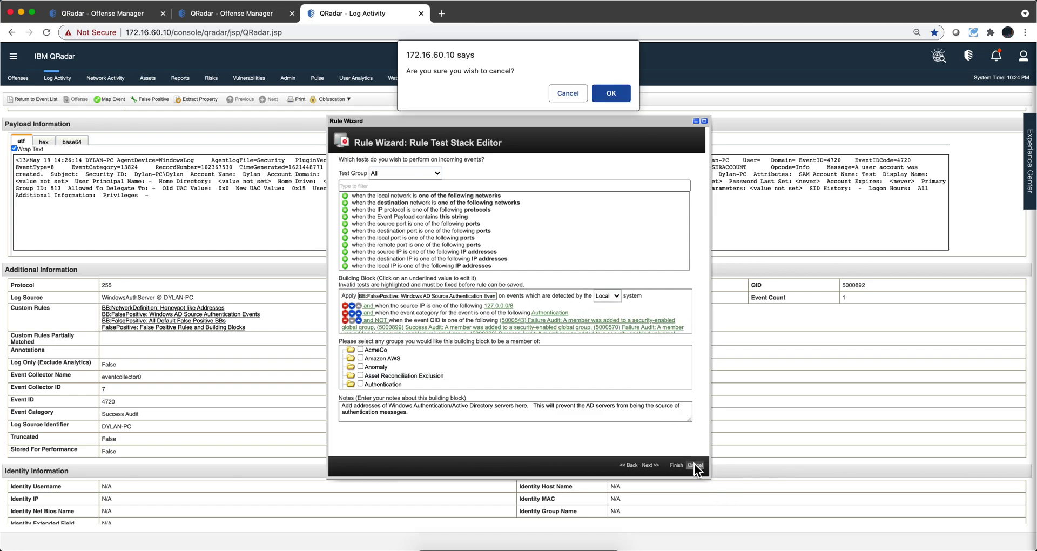
{"action": "left_click", "coordinate": [611, 93]}
- Switch to the browser tab with All Offenses and refresh the list to check for a new user account offense
{"action": "scroll", "coordinate": [539, 313], "scroll_direction": "up", "scroll_amount": 10}
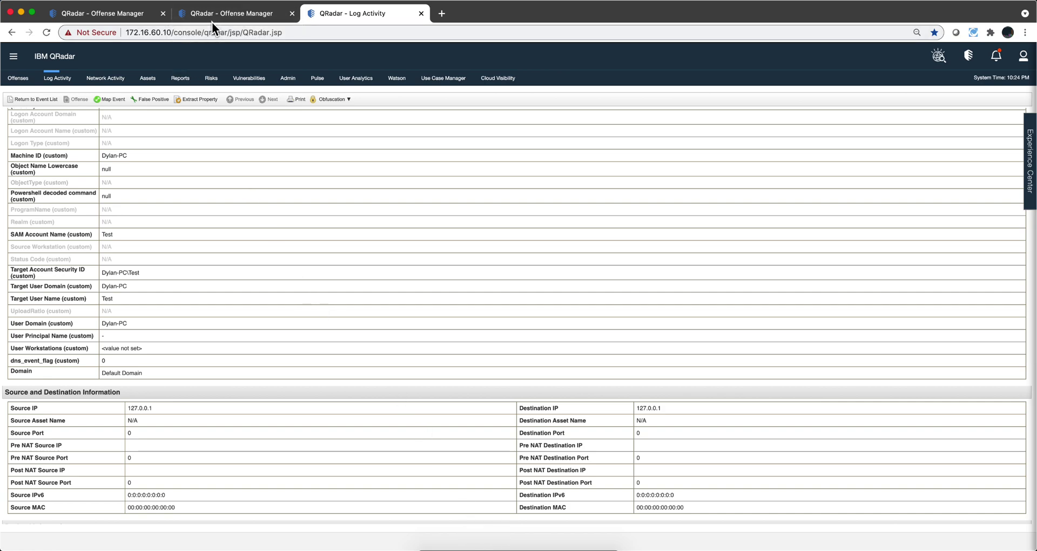
{"action": "key", "text": "super+1"}
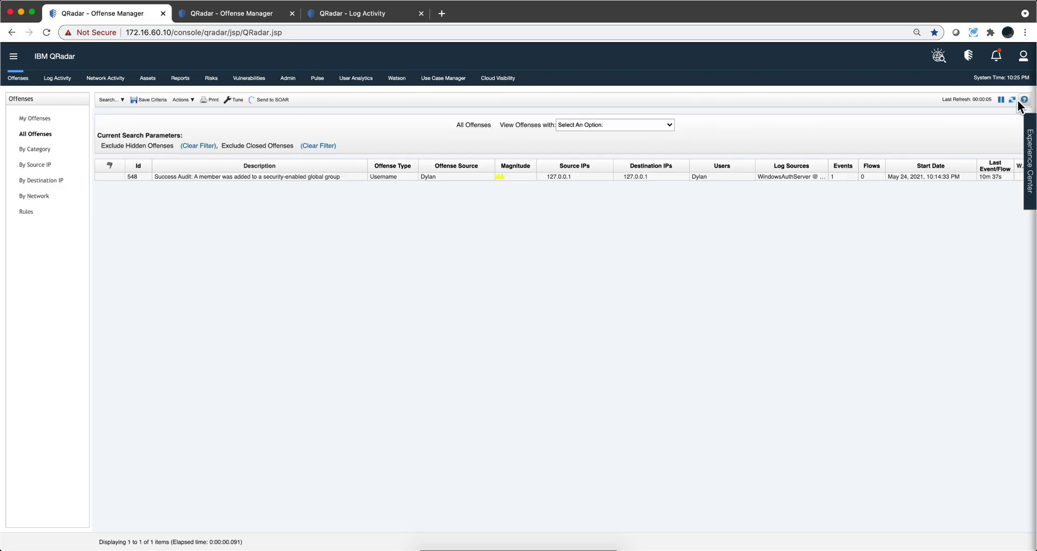
{"action": "left_click", "coordinate": [1013, 100]}
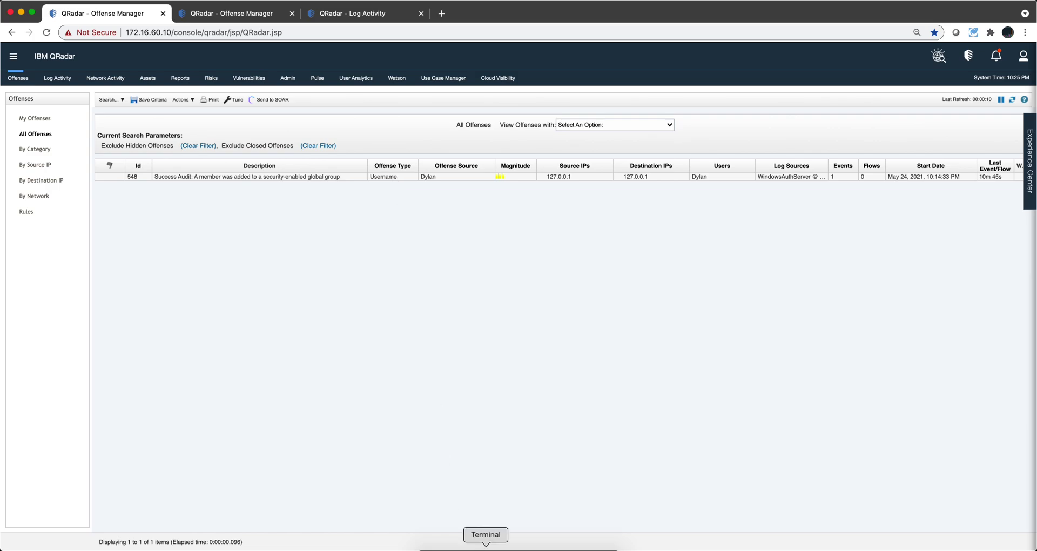
- Switch to Terminal and run /opt/qradar/bin/logrun.pl -f UserAccountCreated.log without an event rate to review its usage options, especially the spoofed-sender option -u
{"action": "left_click", "coordinate": [486, 547]}
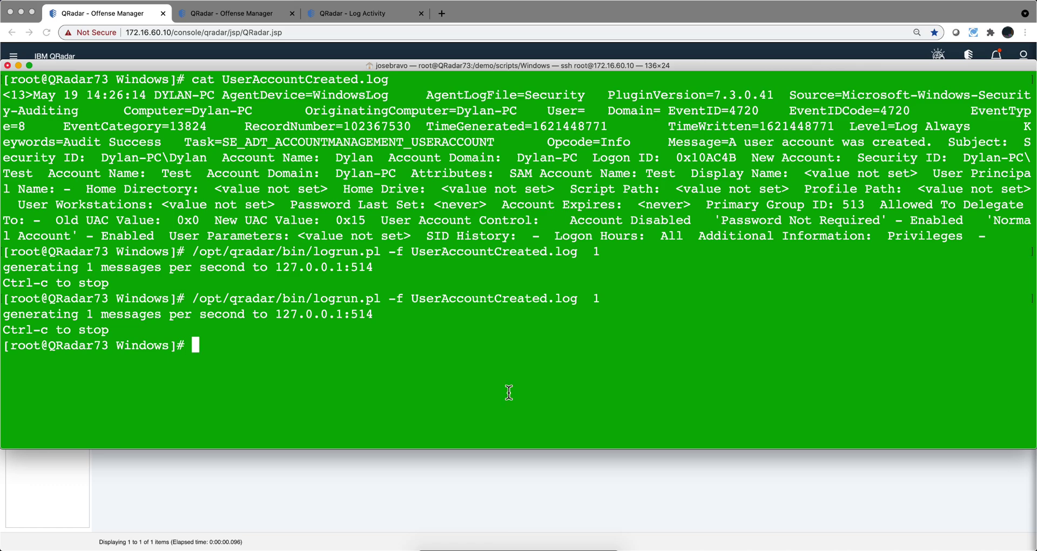
{"action": "key", "text": "Up"}
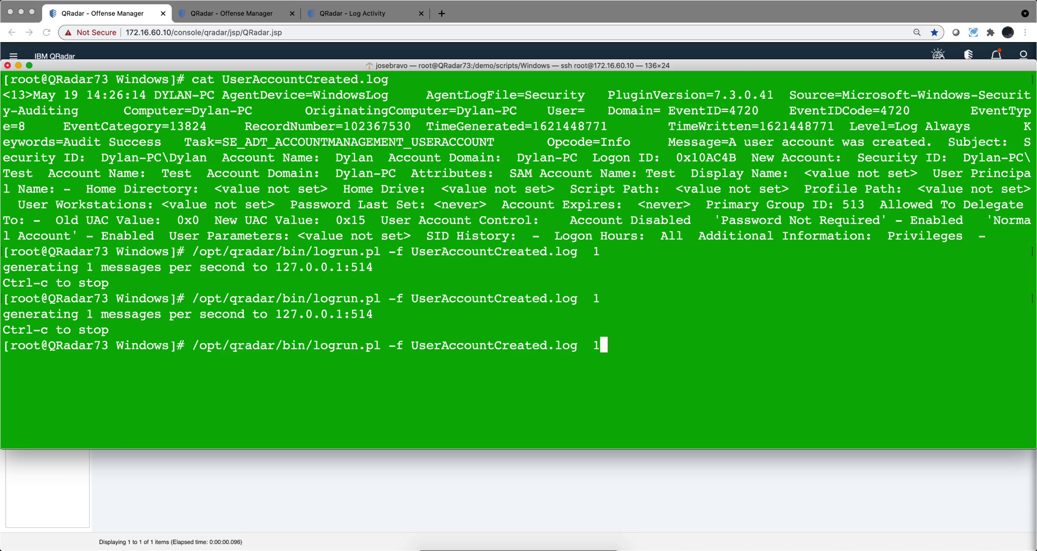
{"action": "key", "text": "BackSpace"}
{"action": "key", "text": "Return"}
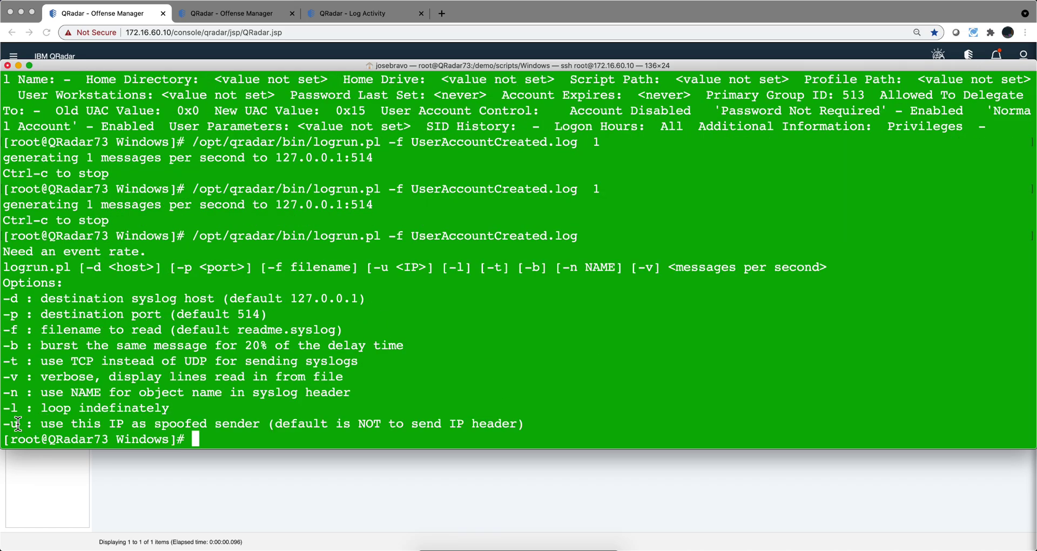
{"action": "left_click_drag", "start_coordinate": [18, 424], "coordinate": [4, 424]}
{"action": "left_click_drag", "start_coordinate": [176, 423], "coordinate": [249, 428]}
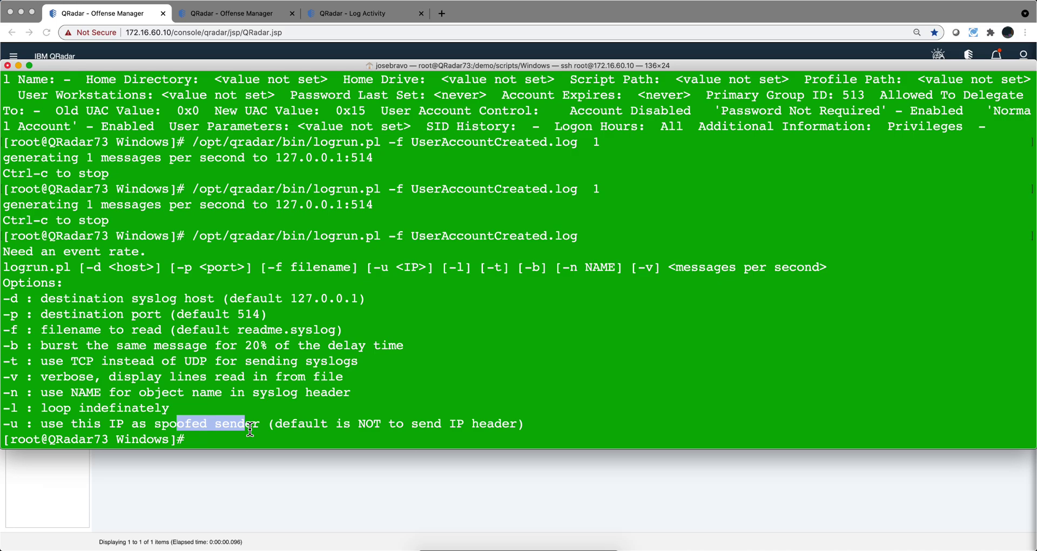
- Recall the replay command for UserAccountCreated.log and extend it with -u 172.16.60.130 1, without running it
{"action": "key", "text": "Up"}
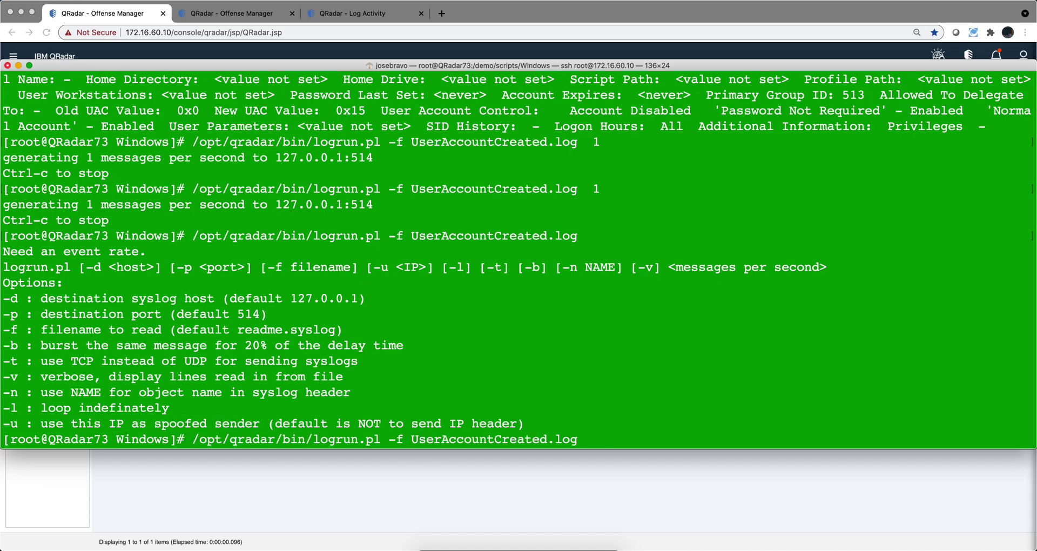
{"action": "type", "text": "-u 172."}
{"action": "type", "text": "16.60.130"}
{"action": "type", "text": "1"}
- Switch to the browser's Log Activity page, return to the event list and set the view to Real Time (streaming)
{"action": "left_click", "coordinate": [246, 469]}
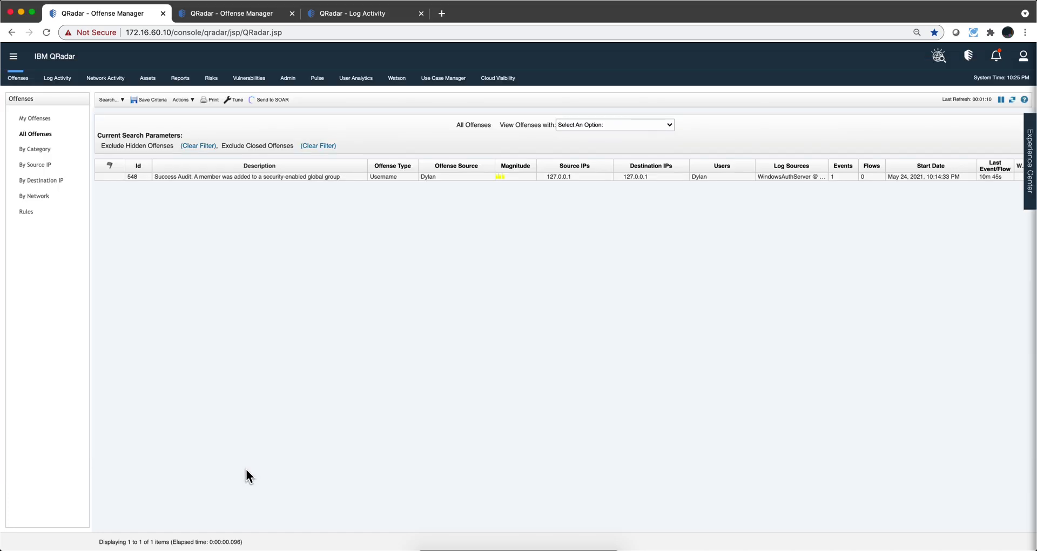
{"action": "left_click", "coordinate": [371, 12]}
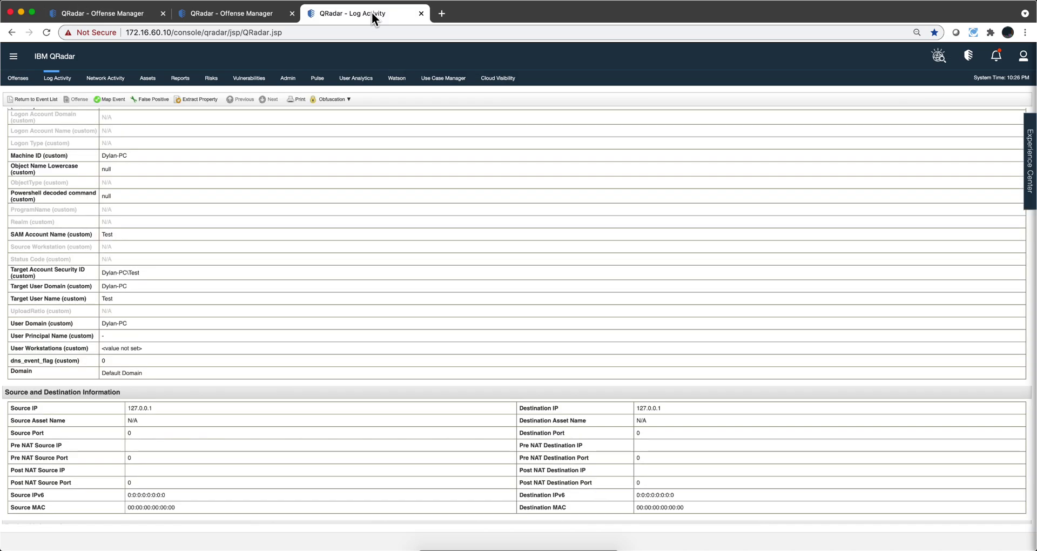
{"action": "left_click", "coordinate": [47, 99]}
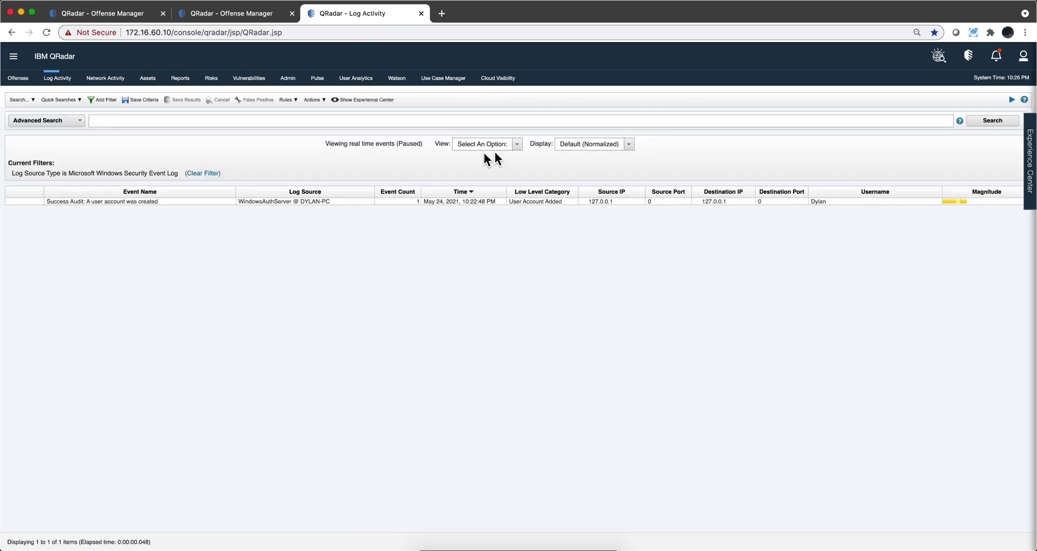
{"action": "left_click", "coordinate": [518, 145]}
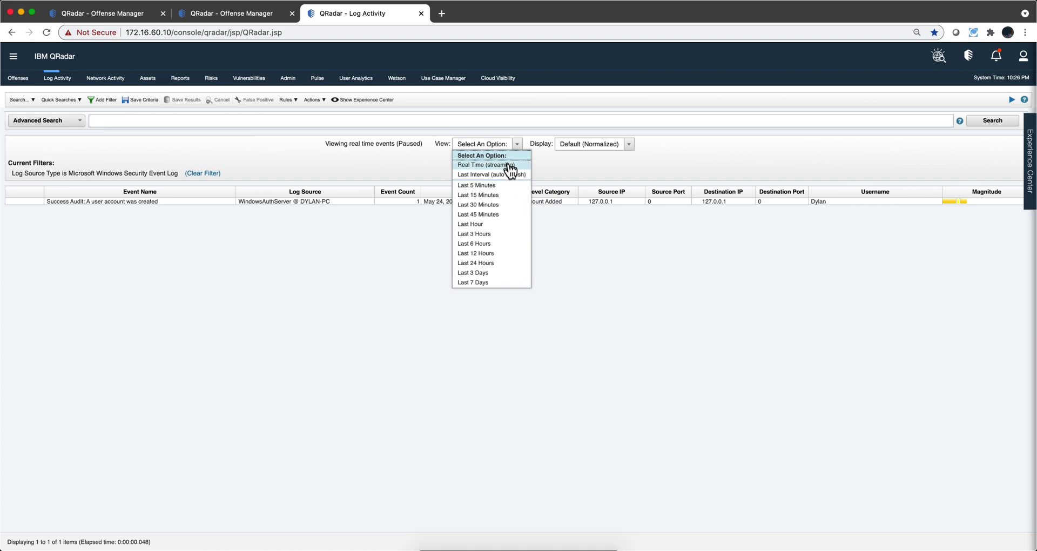
{"action": "left_click", "coordinate": [509, 163]}
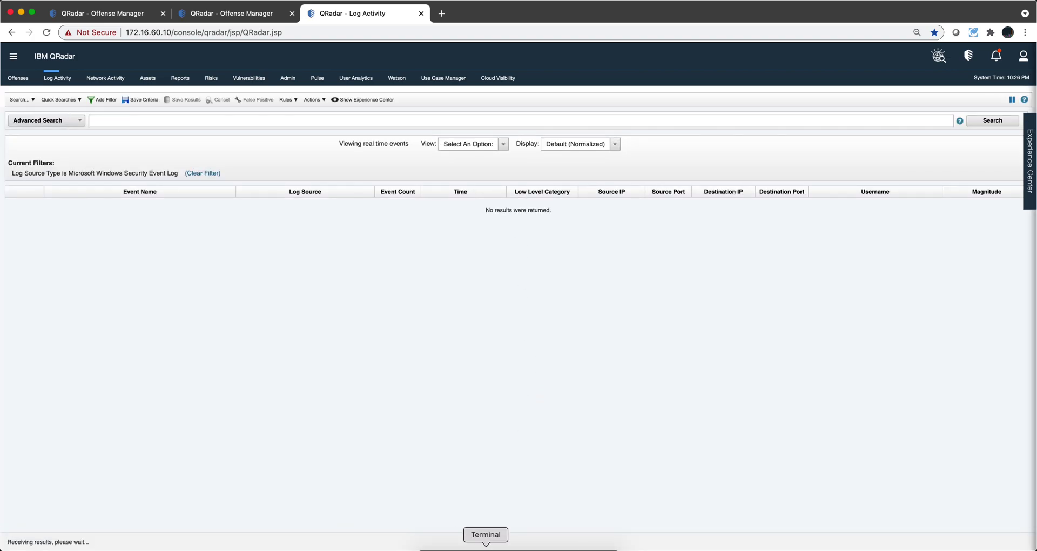
- Switch to Terminal, run the prepared replay command with the spoofed sender IP 172.16.60.130, and return to the browser
{"action": "left_click", "coordinate": [486, 547]}
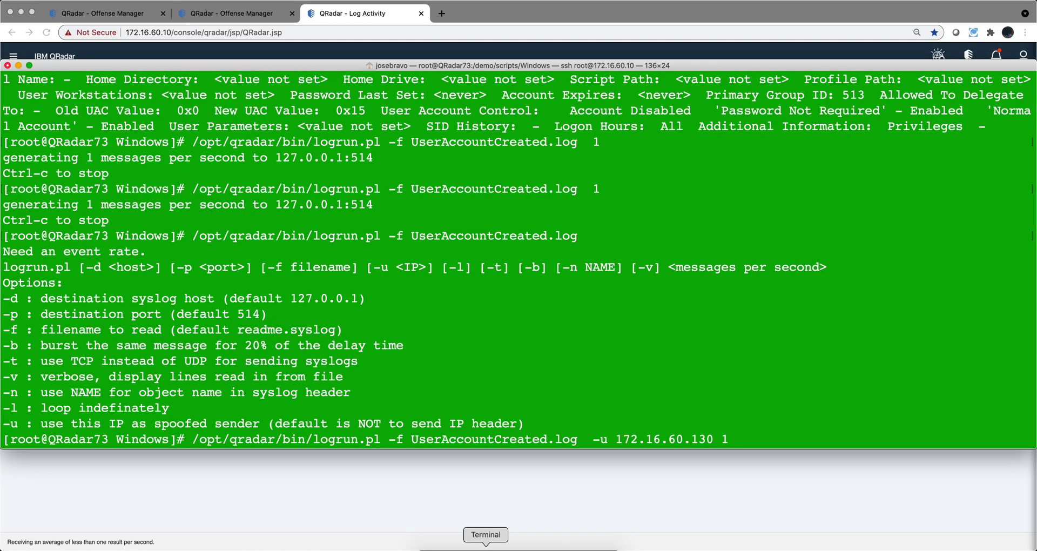
{"action": "key", "text": "Return"}
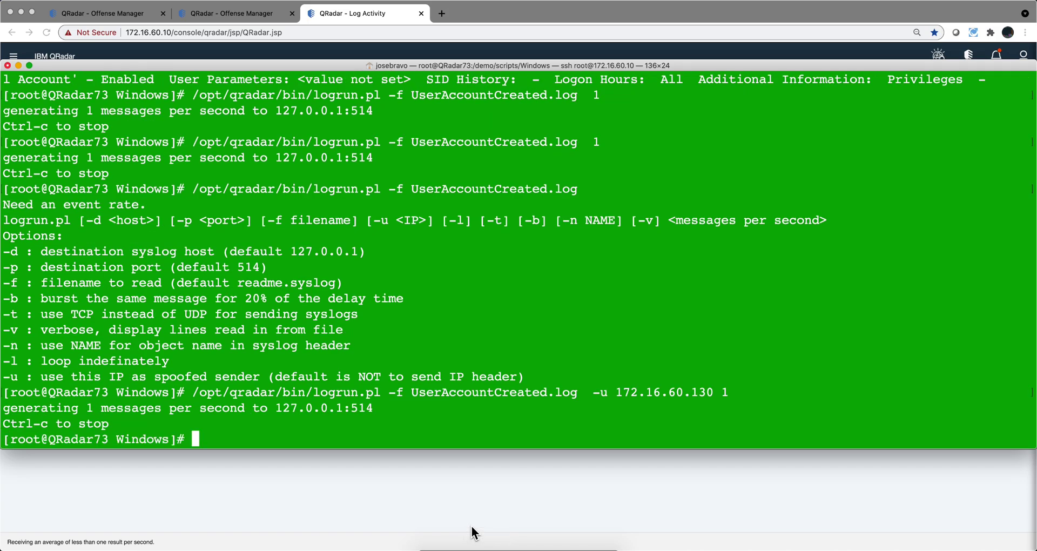
{"action": "left_click", "coordinate": [456, 493]}
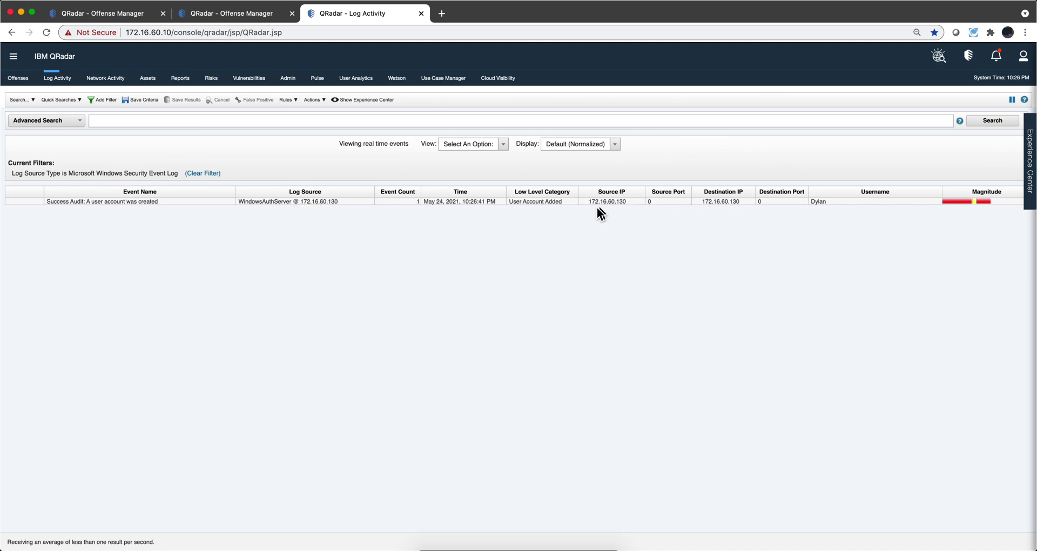
- Pause the stream and open the new user account event to examine its source and destination details, payload and matched custom rules
{"action": "left_click", "coordinate": [719, 204]}
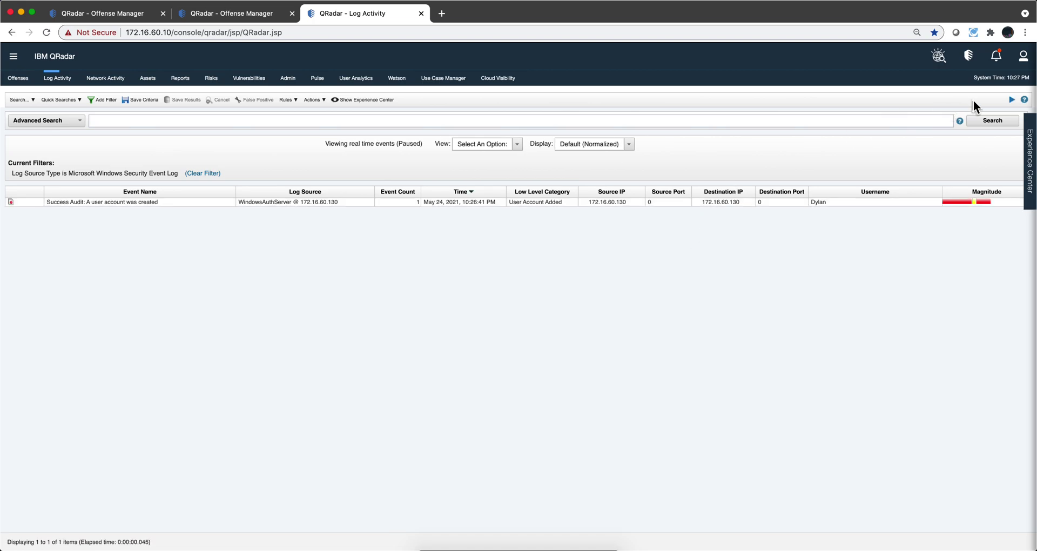
{"action": "double_click", "coordinate": [443, 201]}
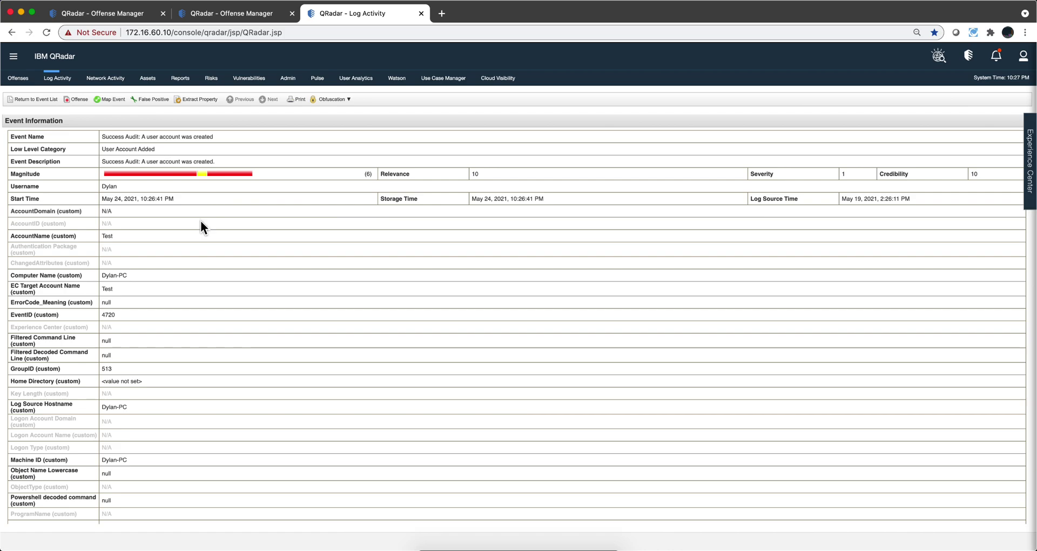
{"action": "scroll", "coordinate": [200, 221], "scroll_direction": "down", "scroll_amount": 7}
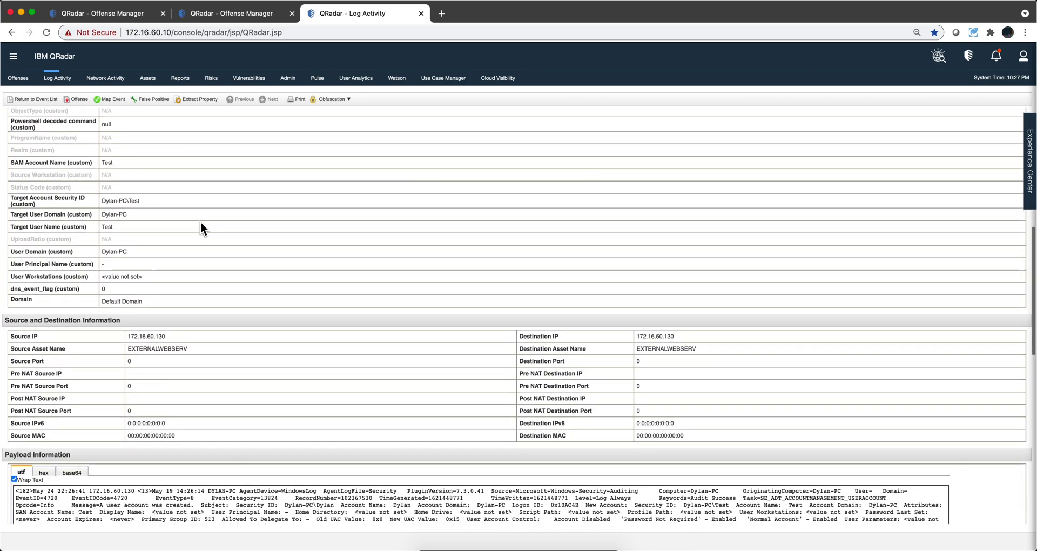
{"action": "scroll", "coordinate": [200, 223], "scroll_direction": "down", "scroll_amount": 5}
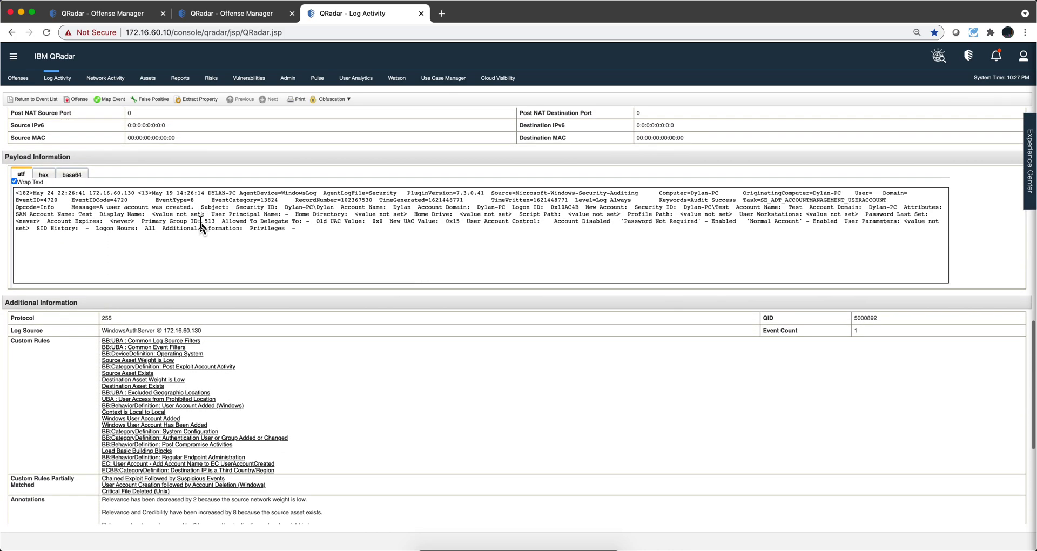
{"action": "scroll", "coordinate": [200, 226], "scroll_direction": "up", "scroll_amount": 3}
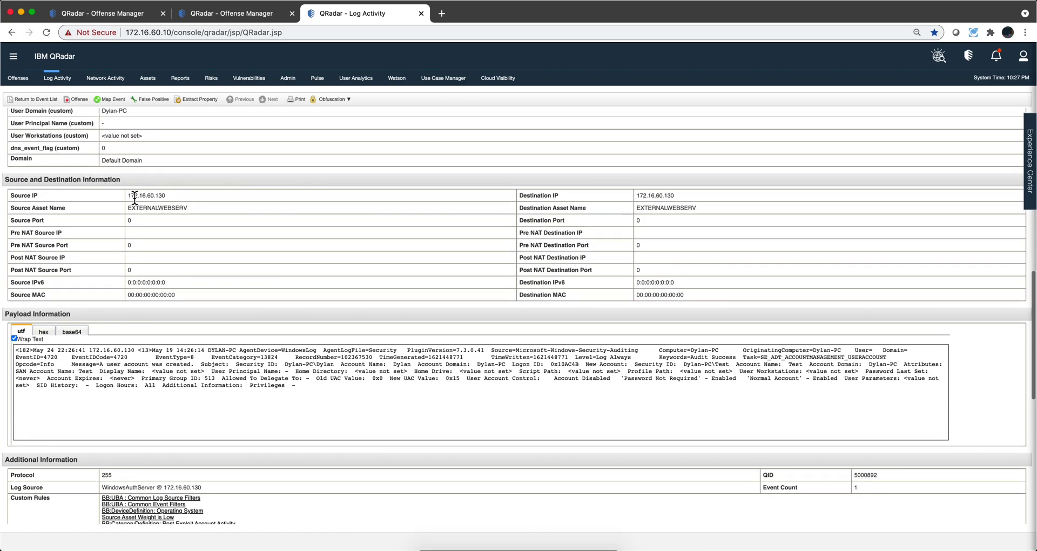
{"action": "scroll", "coordinate": [277, 346], "scroll_direction": "down", "scroll_amount": 3}
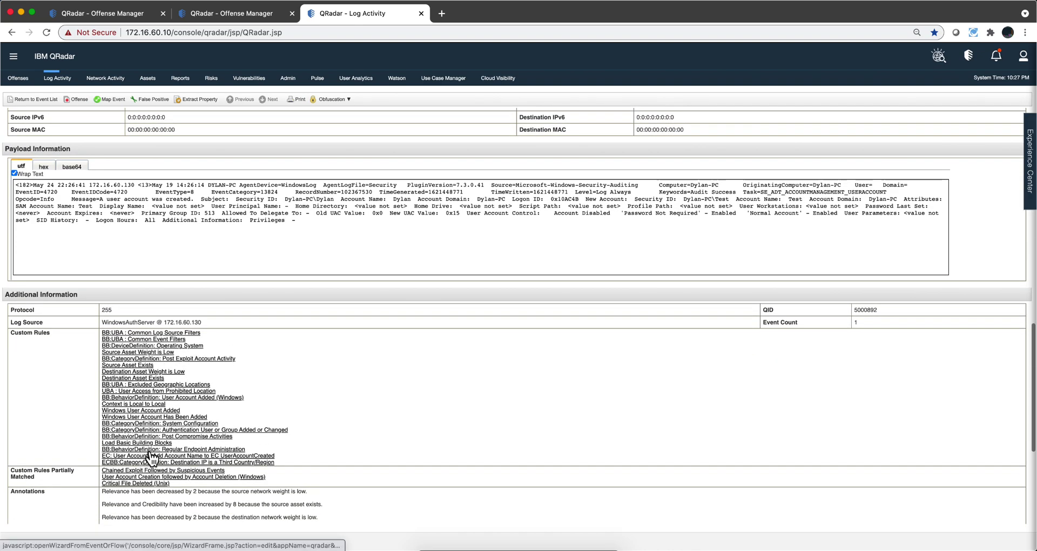
- Examine the tests and responses of the Windows User Account Has Been Added rule and close it without saving
{"action": "left_click", "coordinate": [147, 417]}
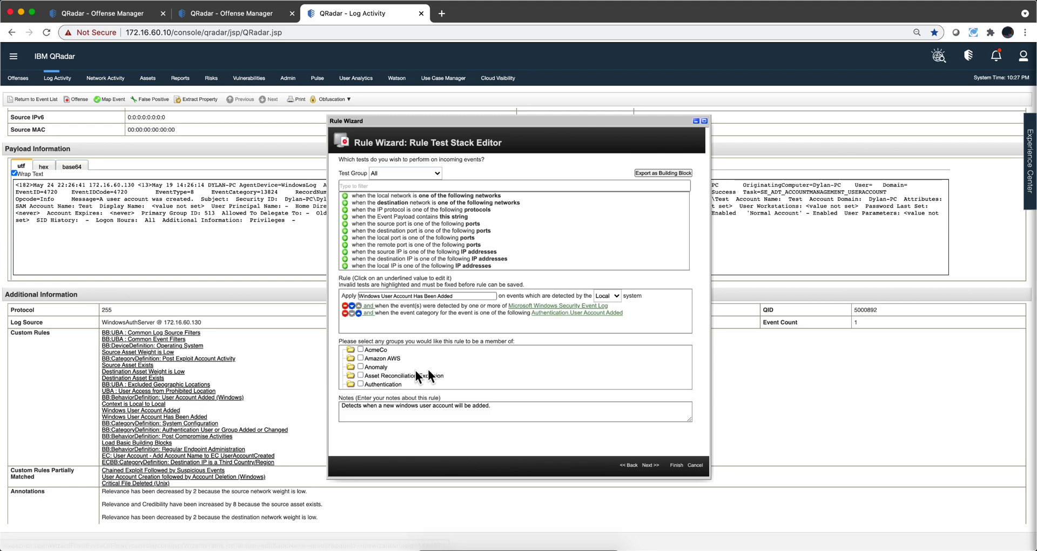
{"action": "left_click", "coordinate": [652, 465]}
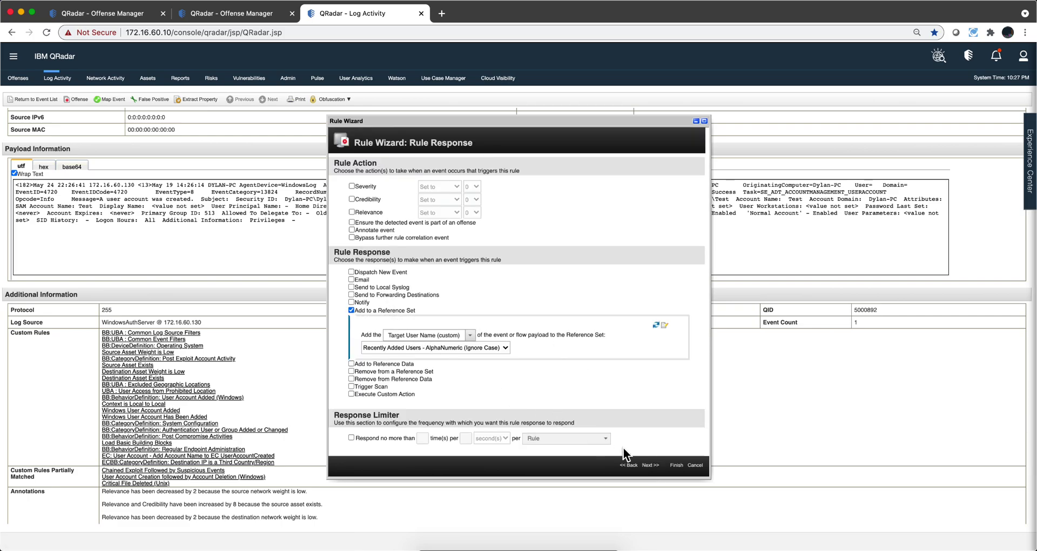
{"action": "left_click", "coordinate": [694, 465]}
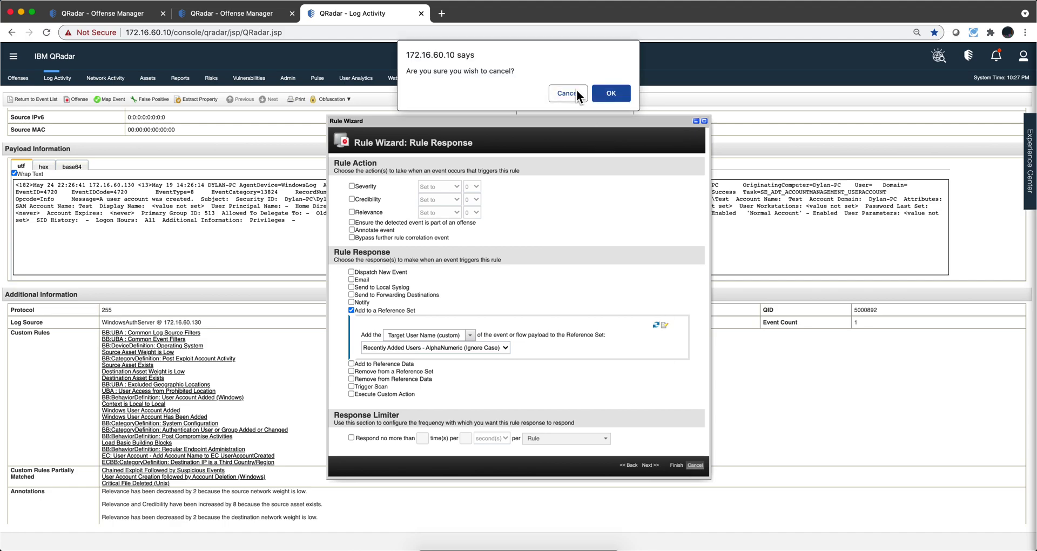
{"action": "left_click", "coordinate": [608, 100]}
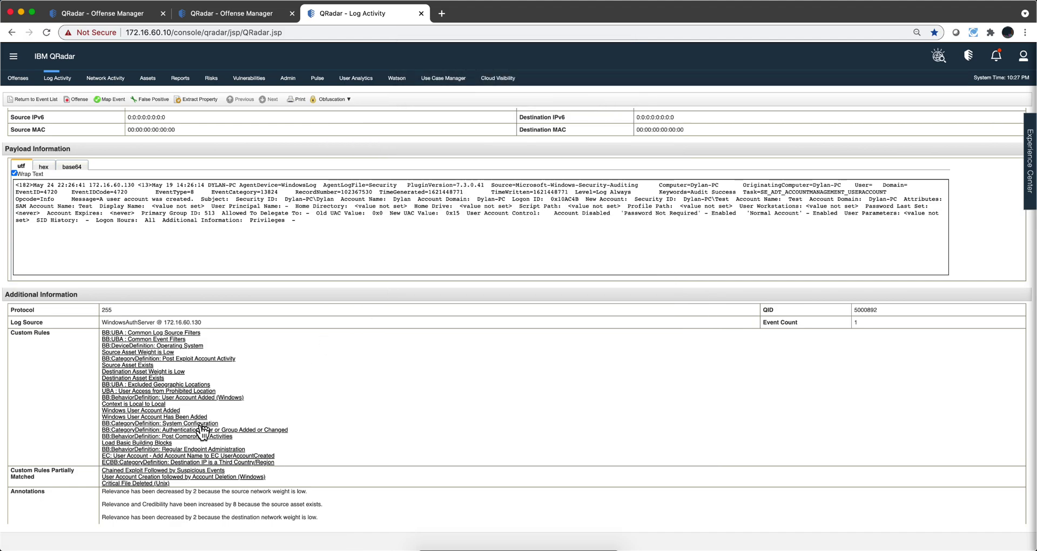
- Examine the tests of the Windows User Account Added rule and close it without saving
{"action": "left_click", "coordinate": [169, 412]}
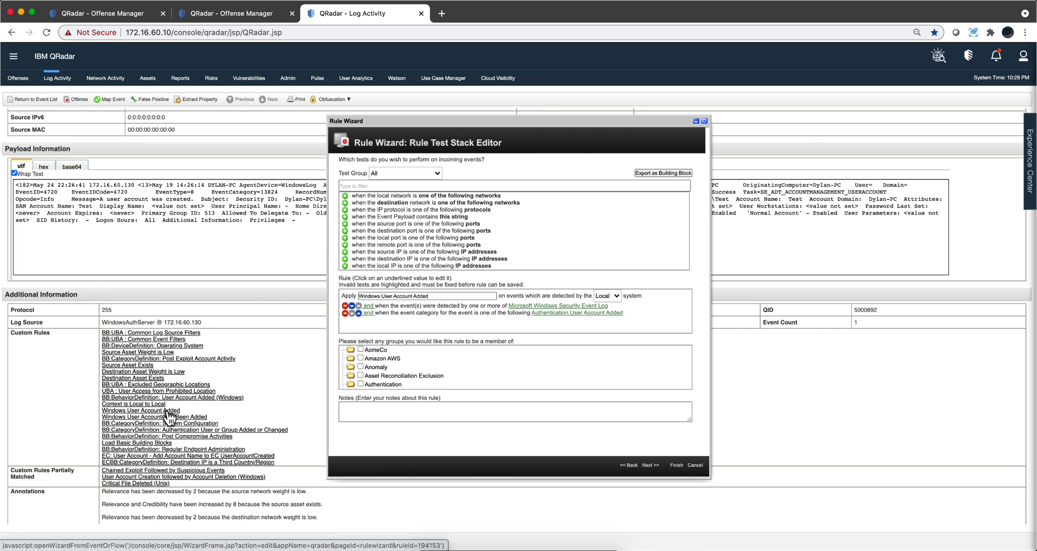
{"action": "left_click", "coordinate": [695, 465]}
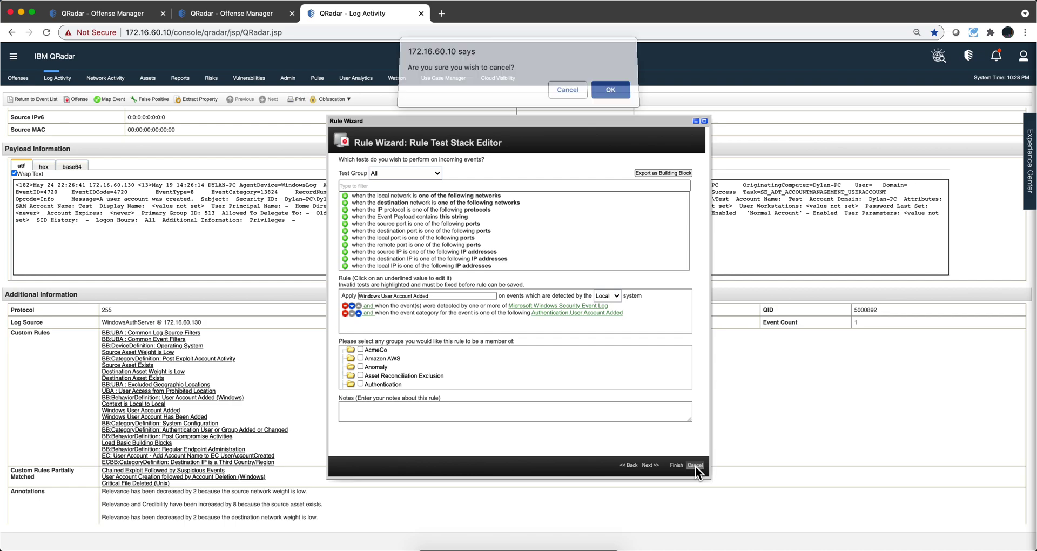
{"action": "left_click", "coordinate": [613, 94]}
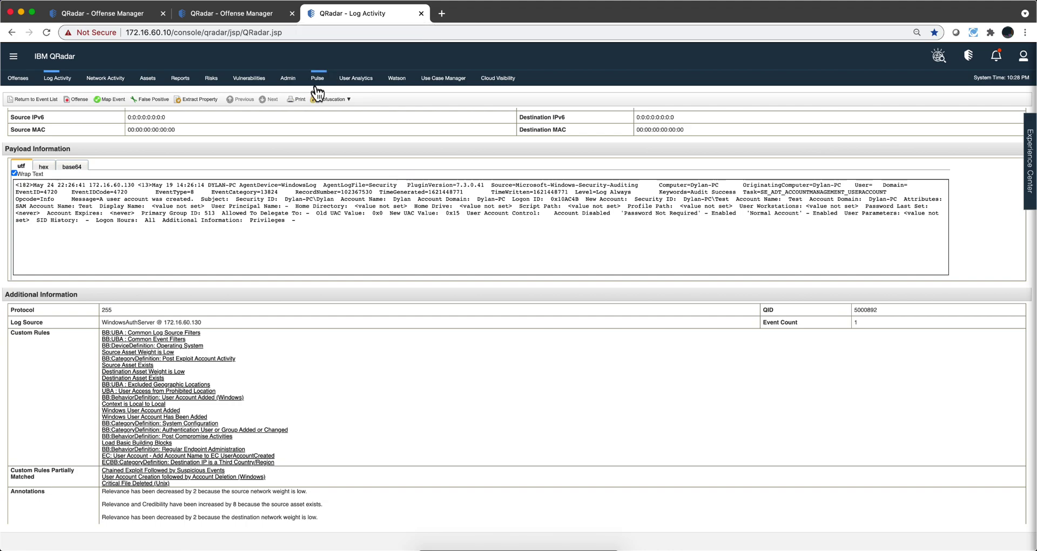
- Return to the event list and add a filter for Associated With Offense equals True
{"action": "left_click", "coordinate": [40, 99]}
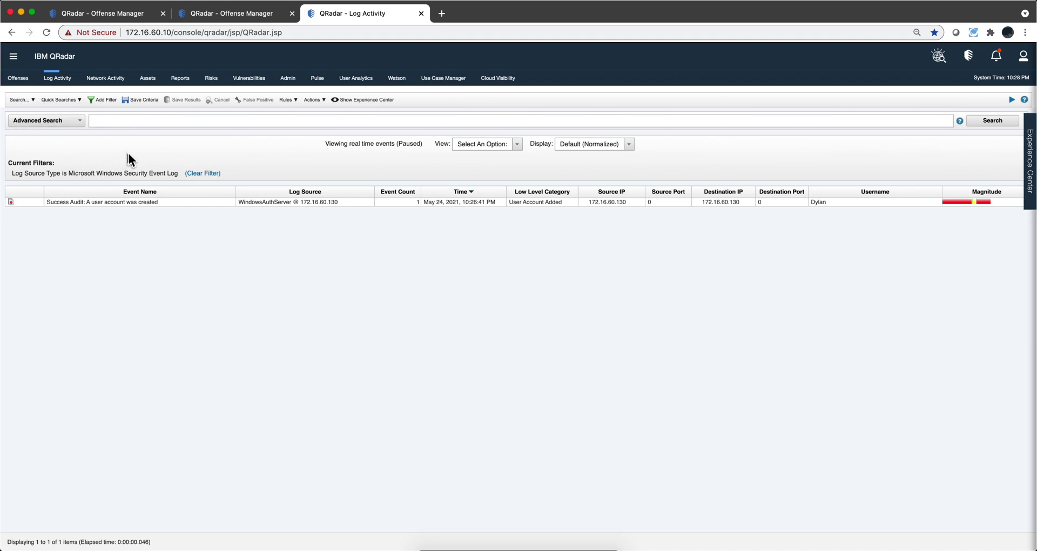
{"action": "left_click", "coordinate": [108, 100]}
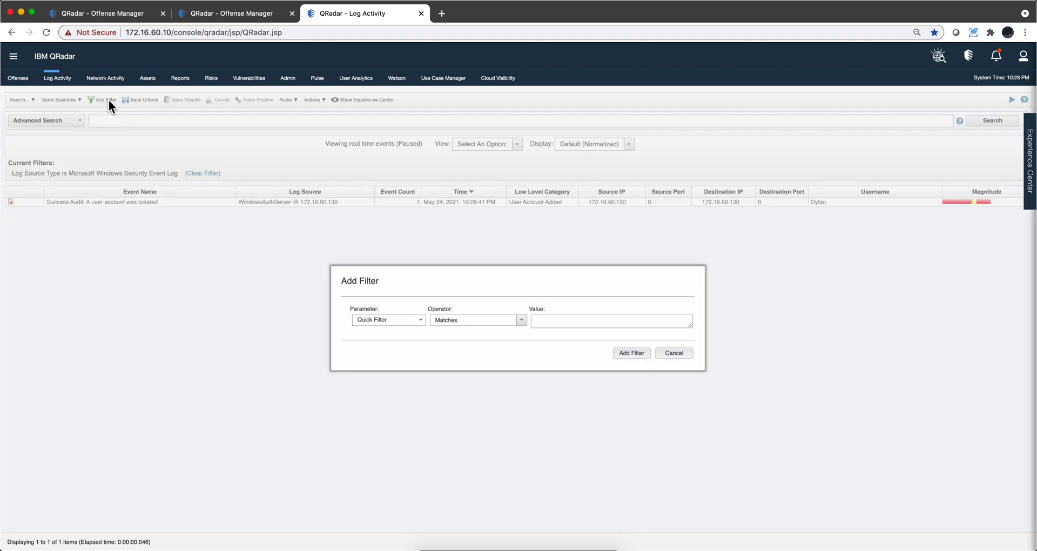
{"action": "triple_click", "coordinate": [397, 322]}
{"action": "type", "text": "asso"}
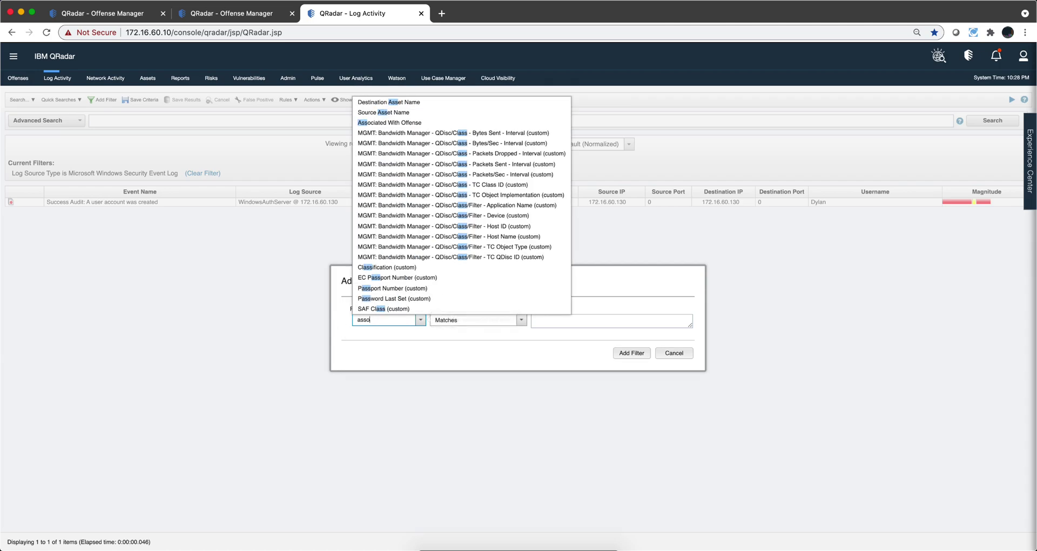
{"action": "left_click", "coordinate": [393, 310]}
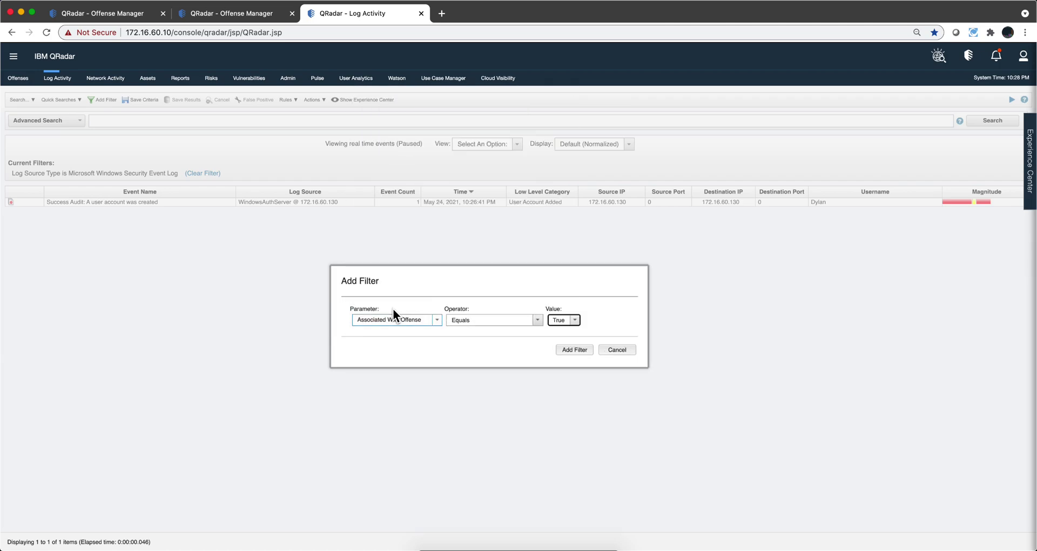
{"action": "left_click", "coordinate": [580, 351]}
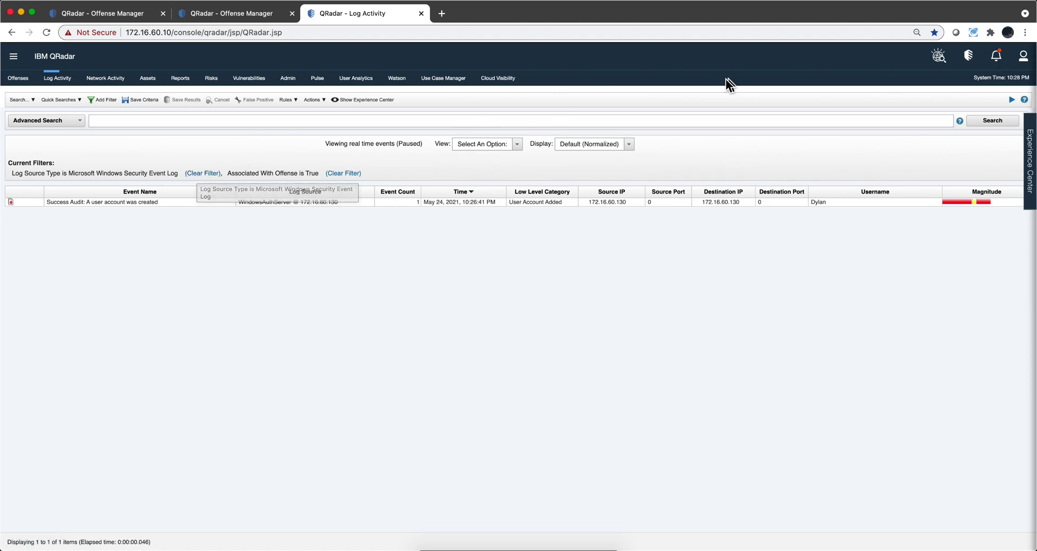
- Remove the log source type filter, show offense-associated events from the last 5 minutes and select the user account creation event
{"action": "left_click", "coordinate": [200, 173]}
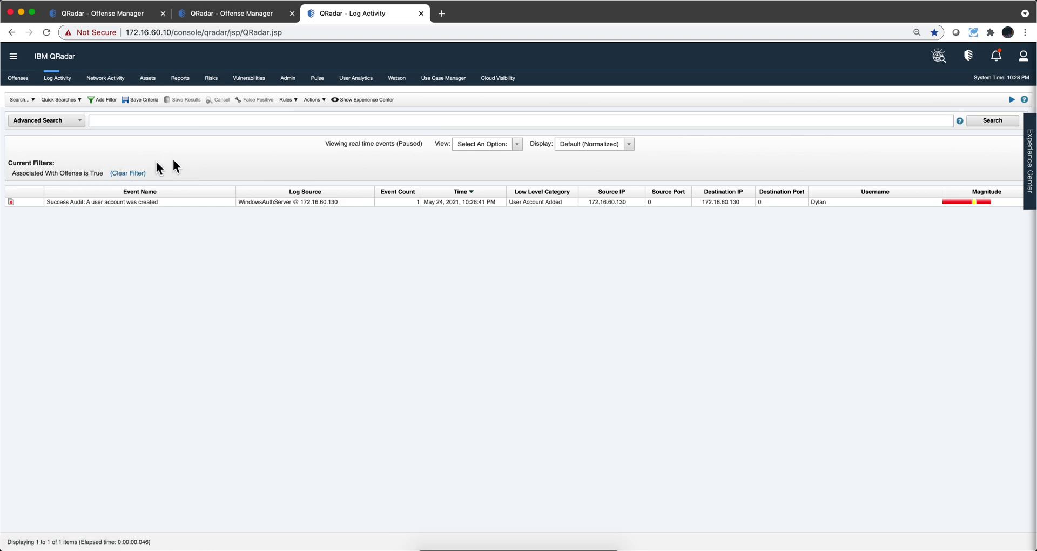
{"action": "left_click", "coordinate": [517, 146]}
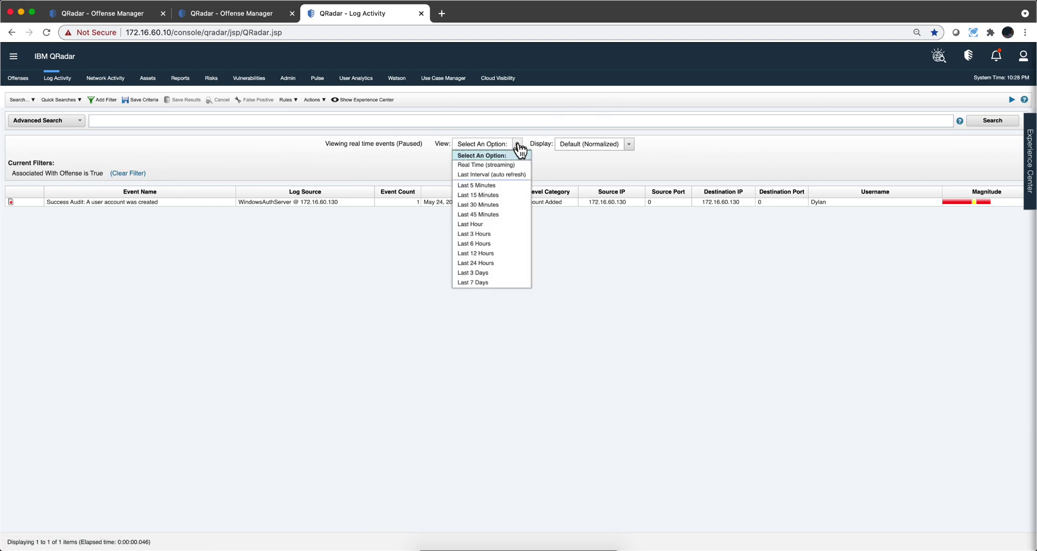
{"action": "left_click", "coordinate": [478, 186]}
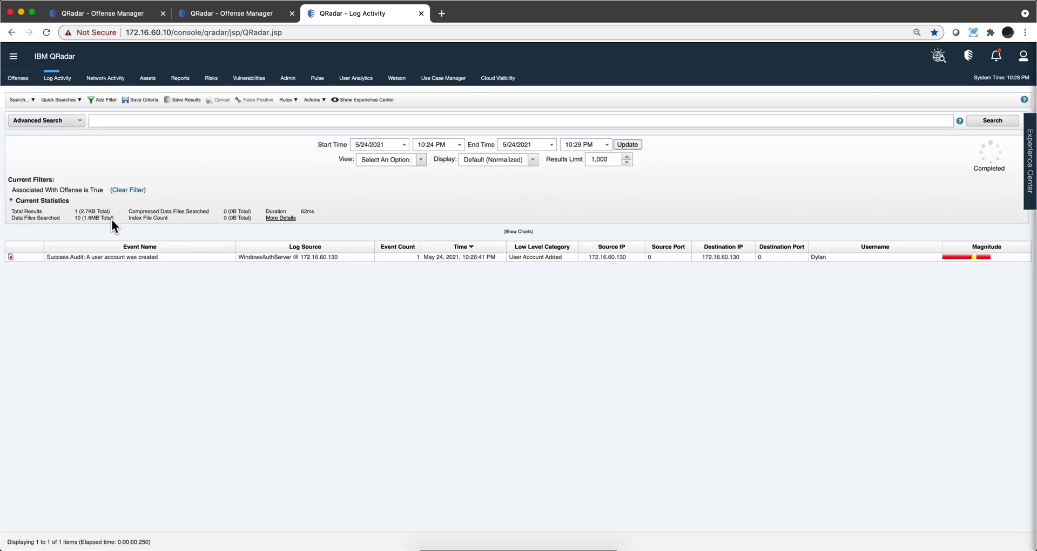
{"action": "left_click", "coordinate": [122, 254]}
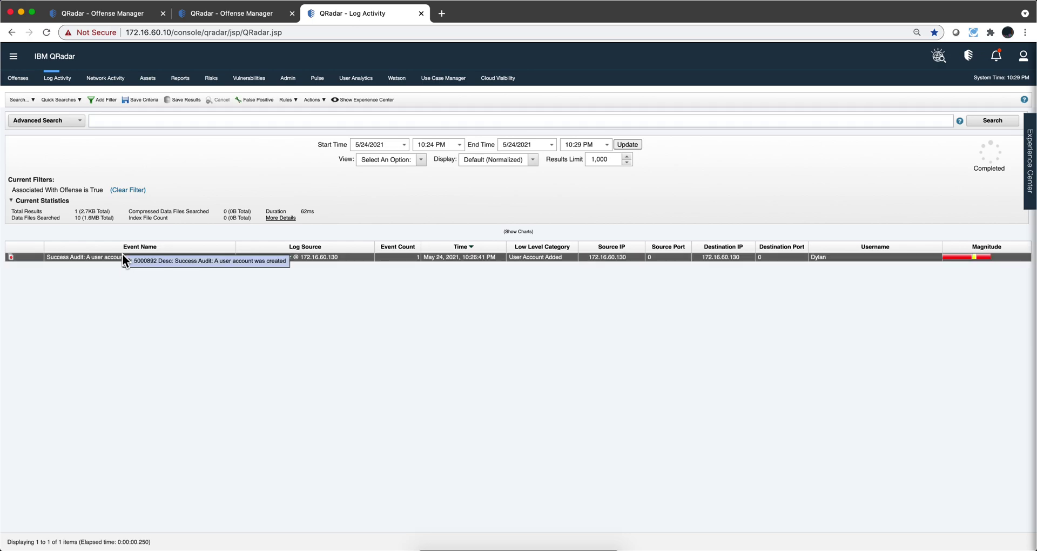